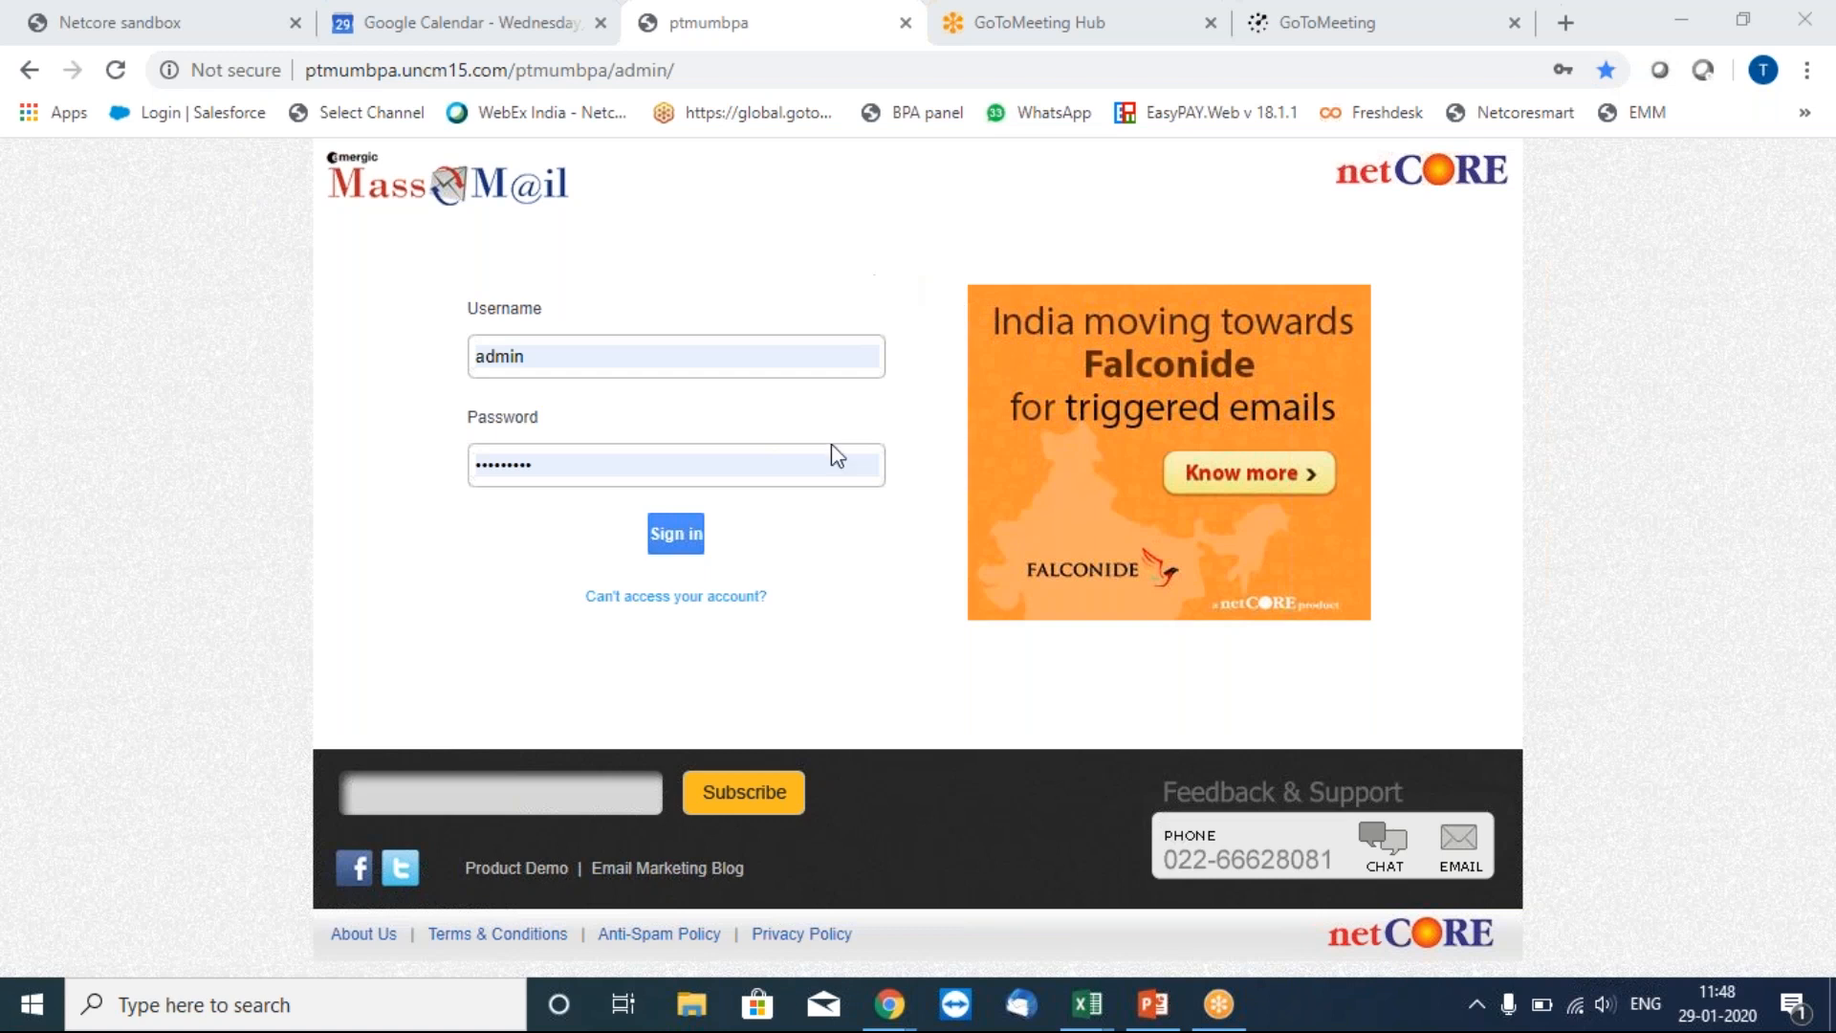
Submit the admin username and password on the MassMail login page.
{"action": "left_click", "coordinate": [677, 542]}
Finish signing in to the admin dashboard, then show the Windows desktop.
{"action": "left_click", "coordinate": [679, 542]}
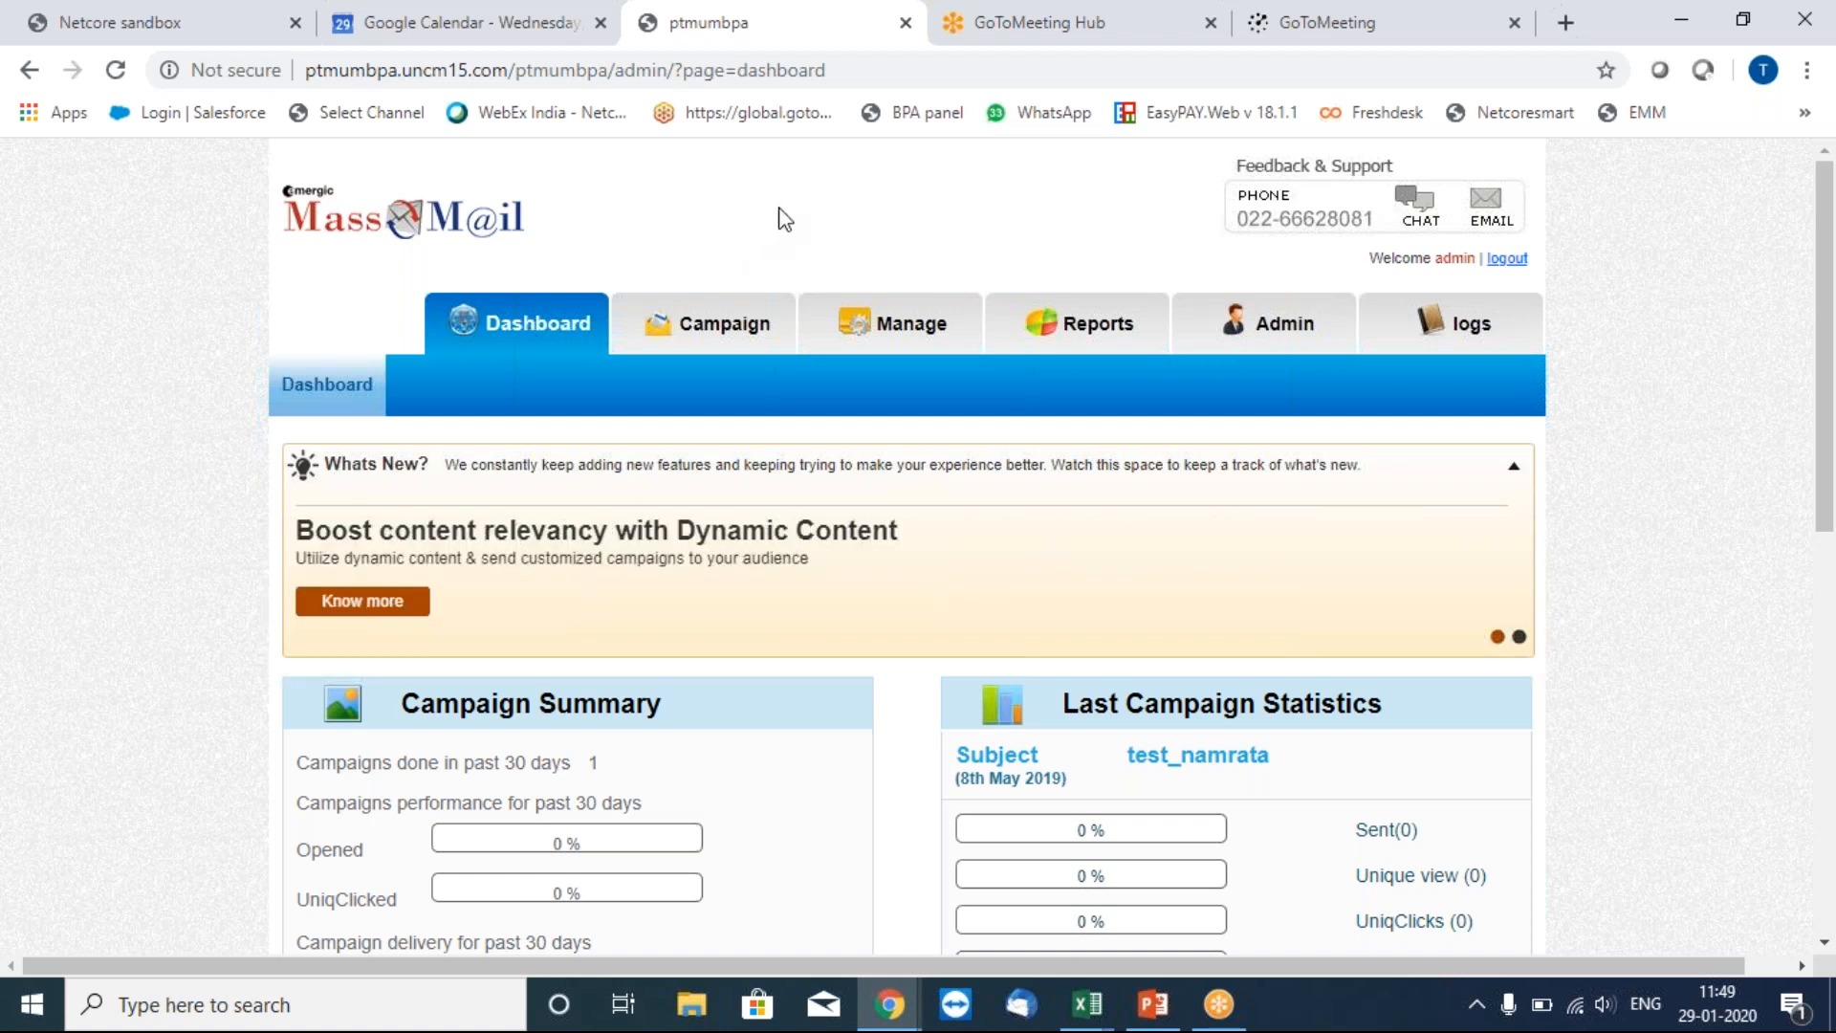
{"action": "key", "text": "super+d"}
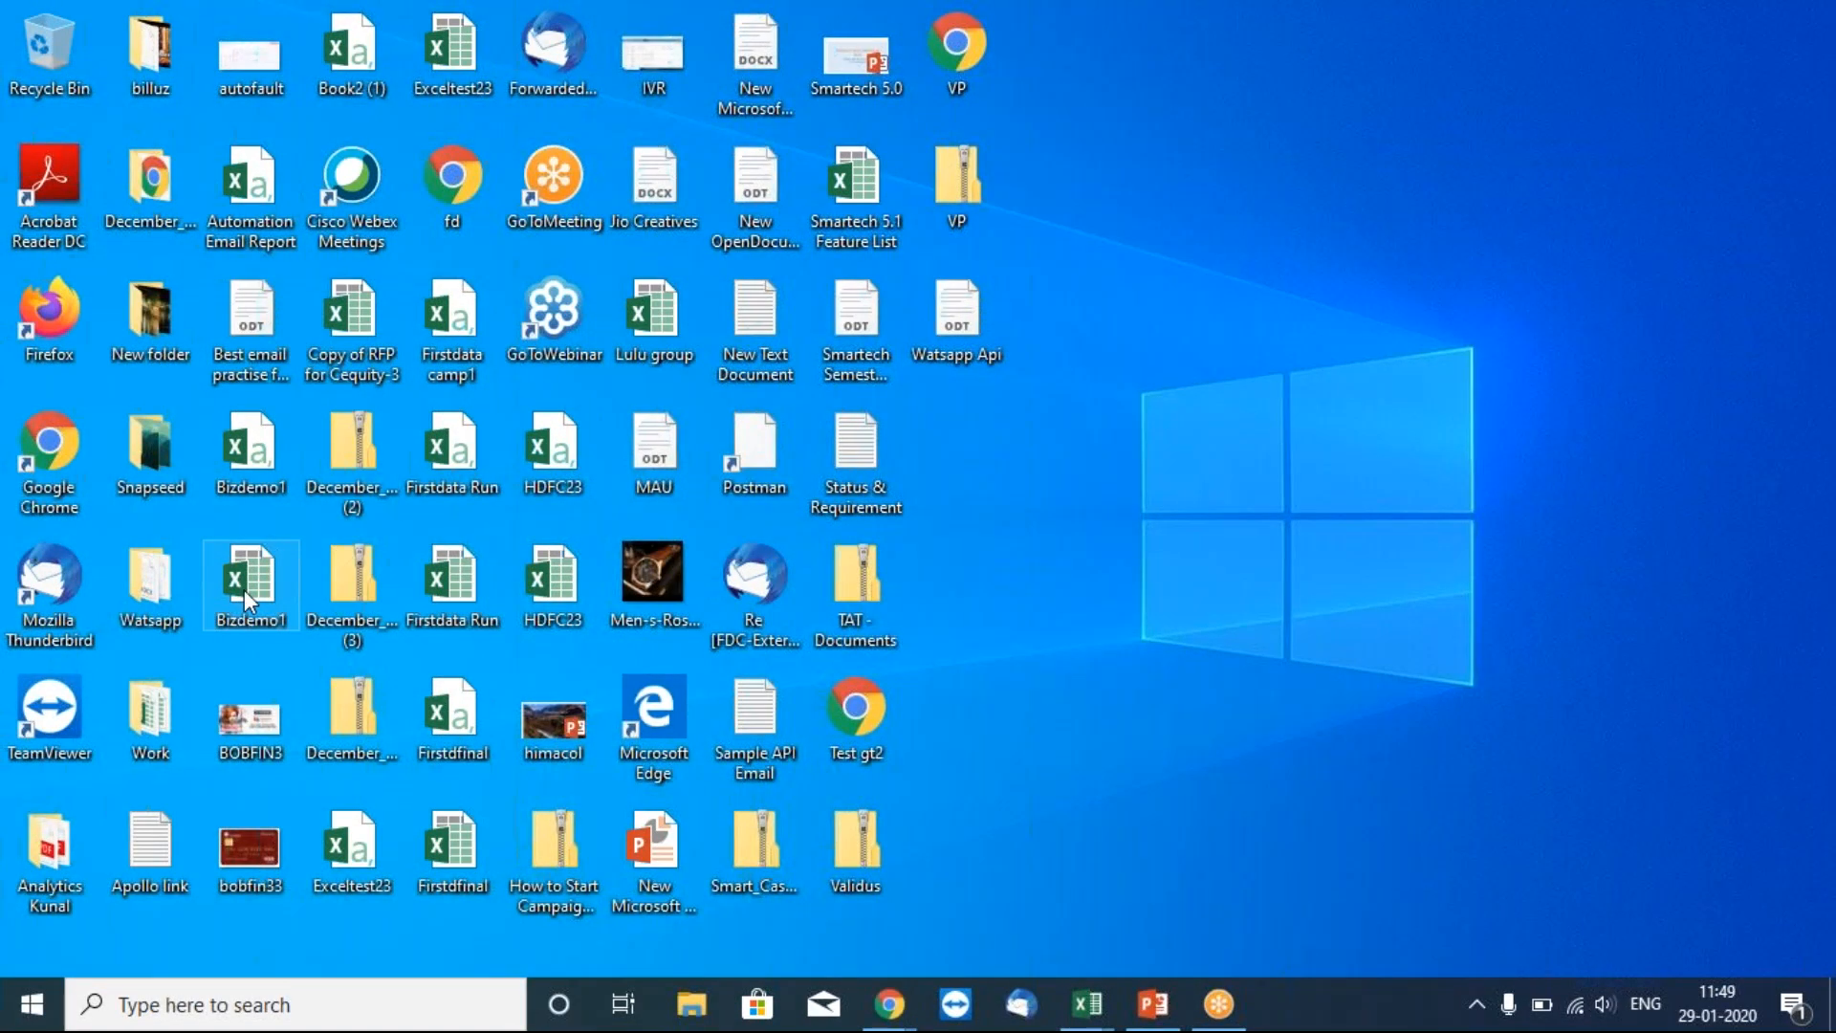
Bring up the HDFC23 workbook and inspect its EMAIL, NAME and ATTACH_1 headers.
{"action": "key", "text": "alt+Tab"}
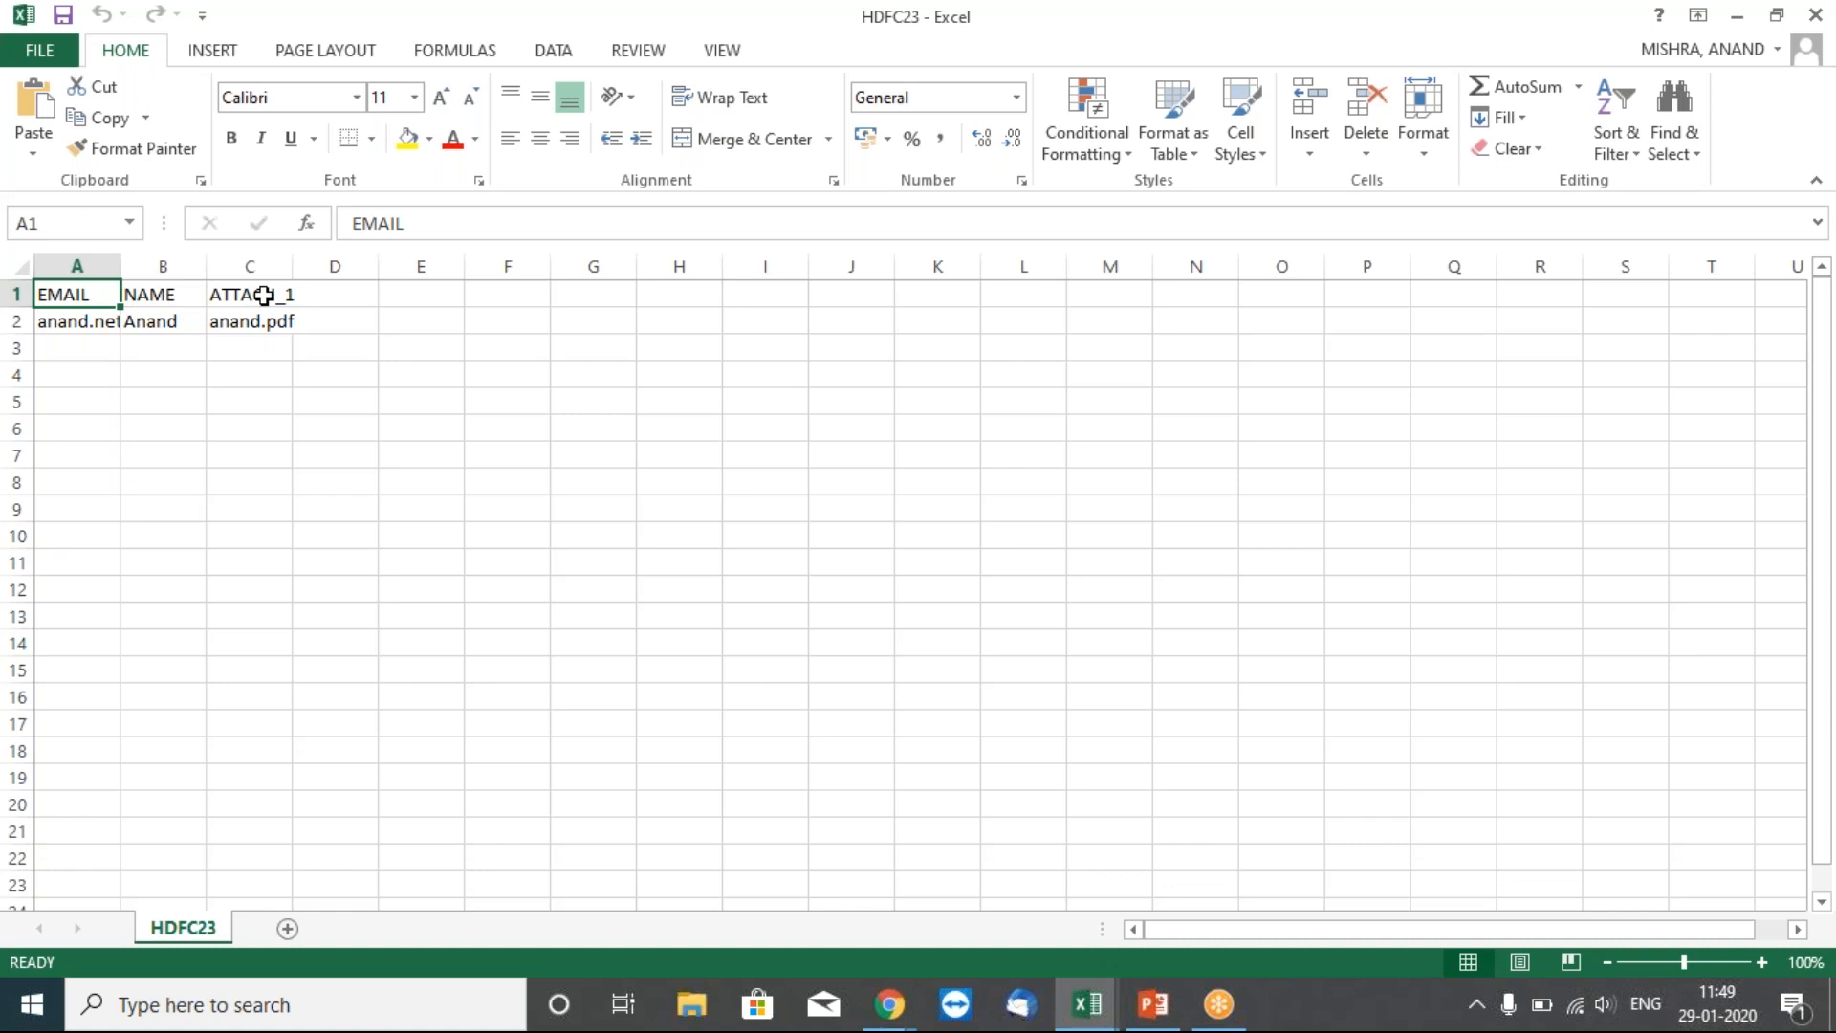
{"action": "left_click", "coordinate": [264, 295]}
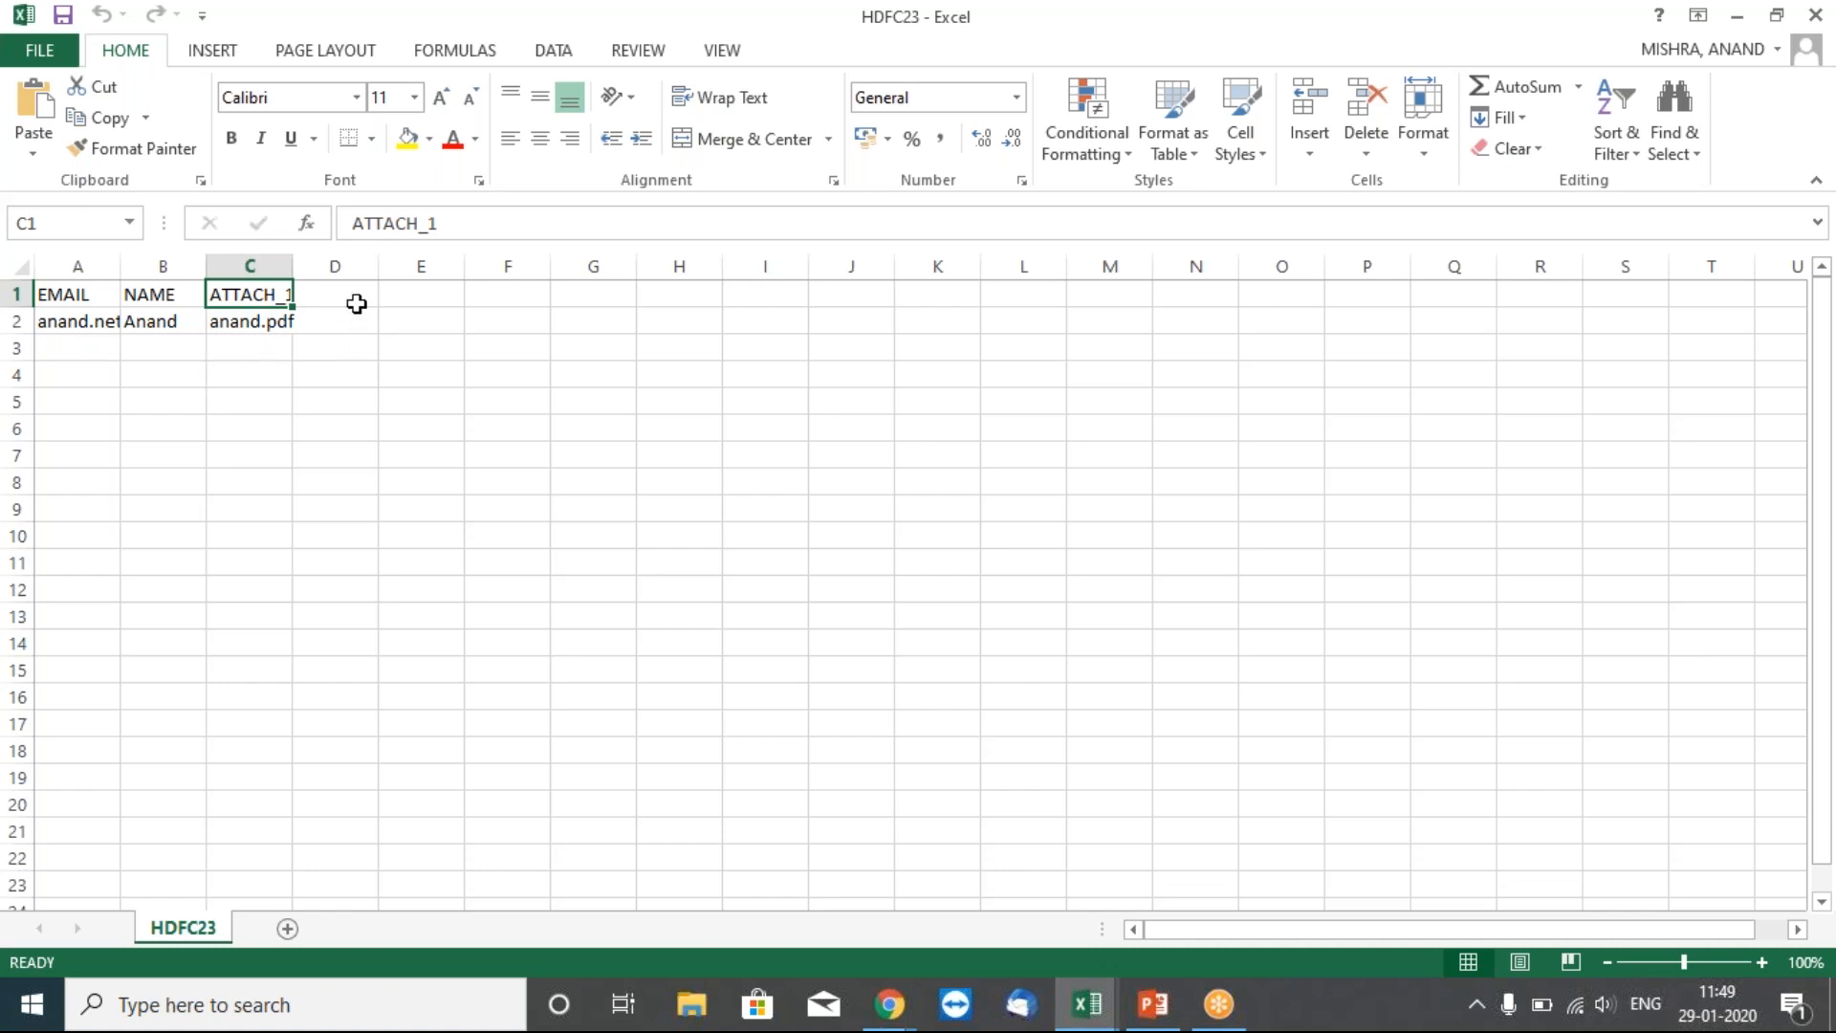
{"action": "left_click", "coordinate": [356, 304]}
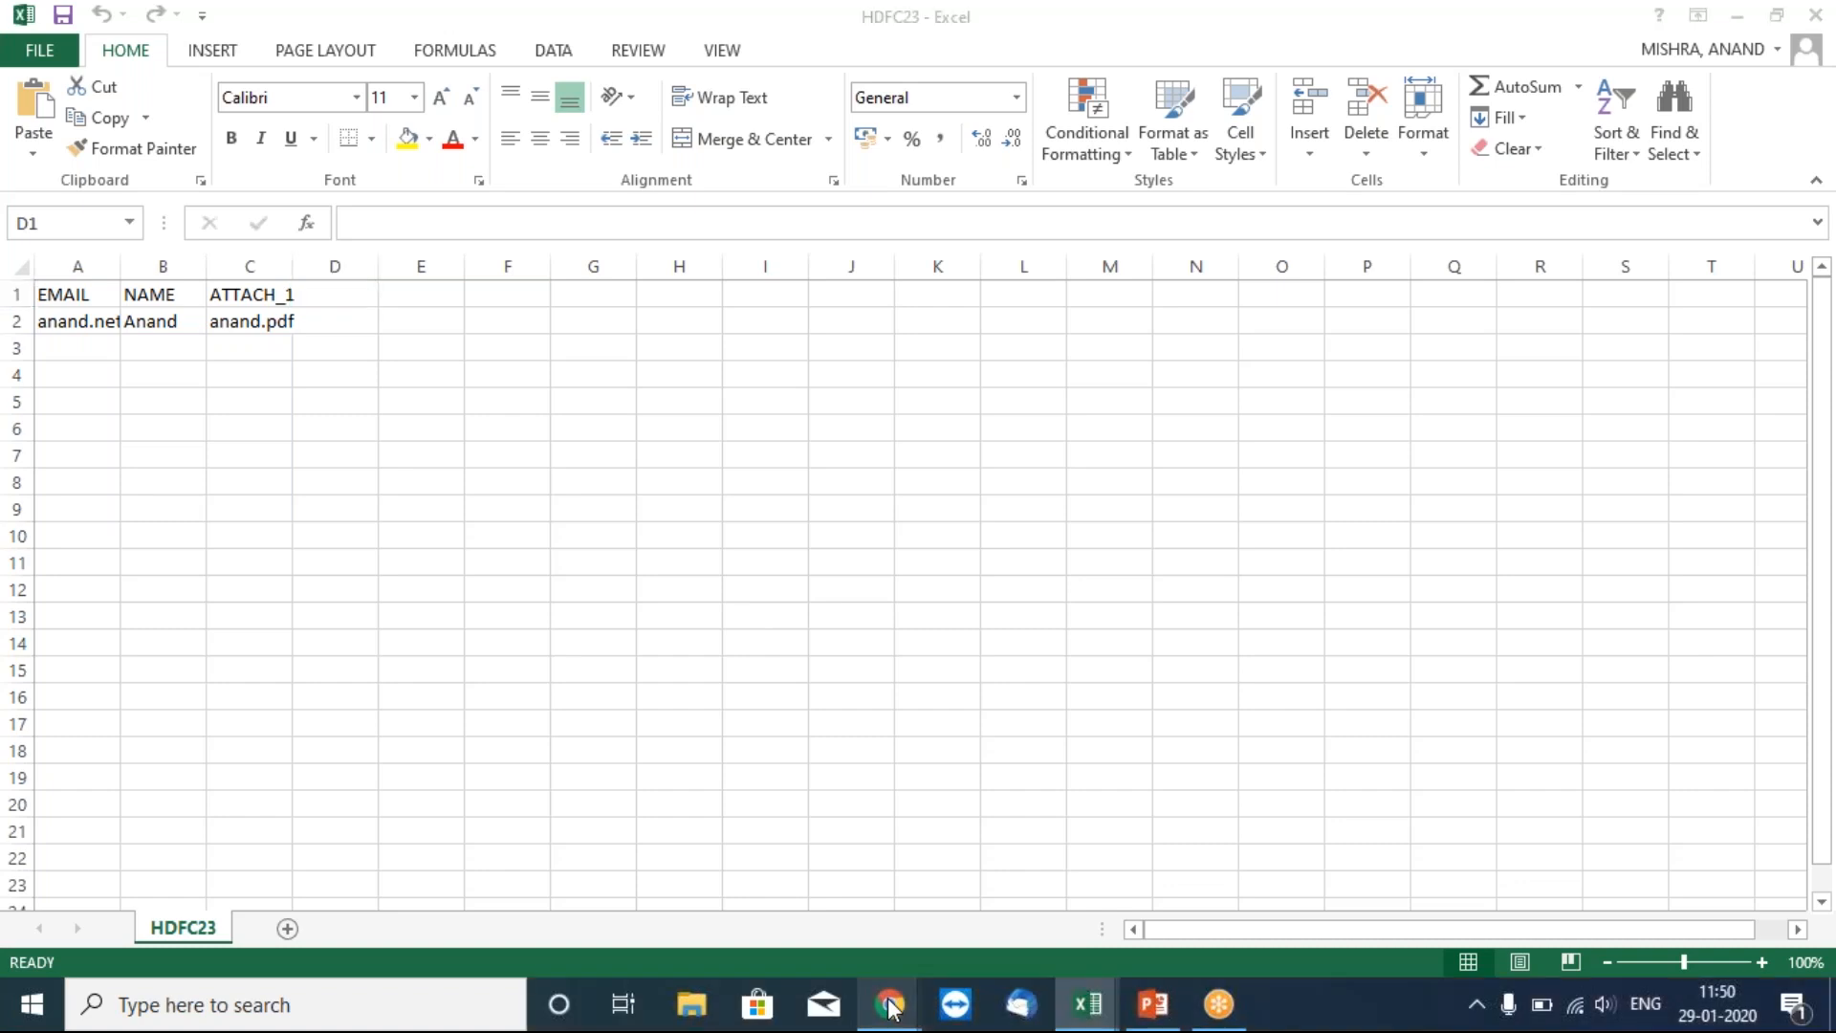
Return to Chrome and open the Manage List Dashboard showing 44 lists.
{"action": "mouse_move", "coordinate": [889, 1006]}
{"action": "left_click", "coordinate": [733, 850]}
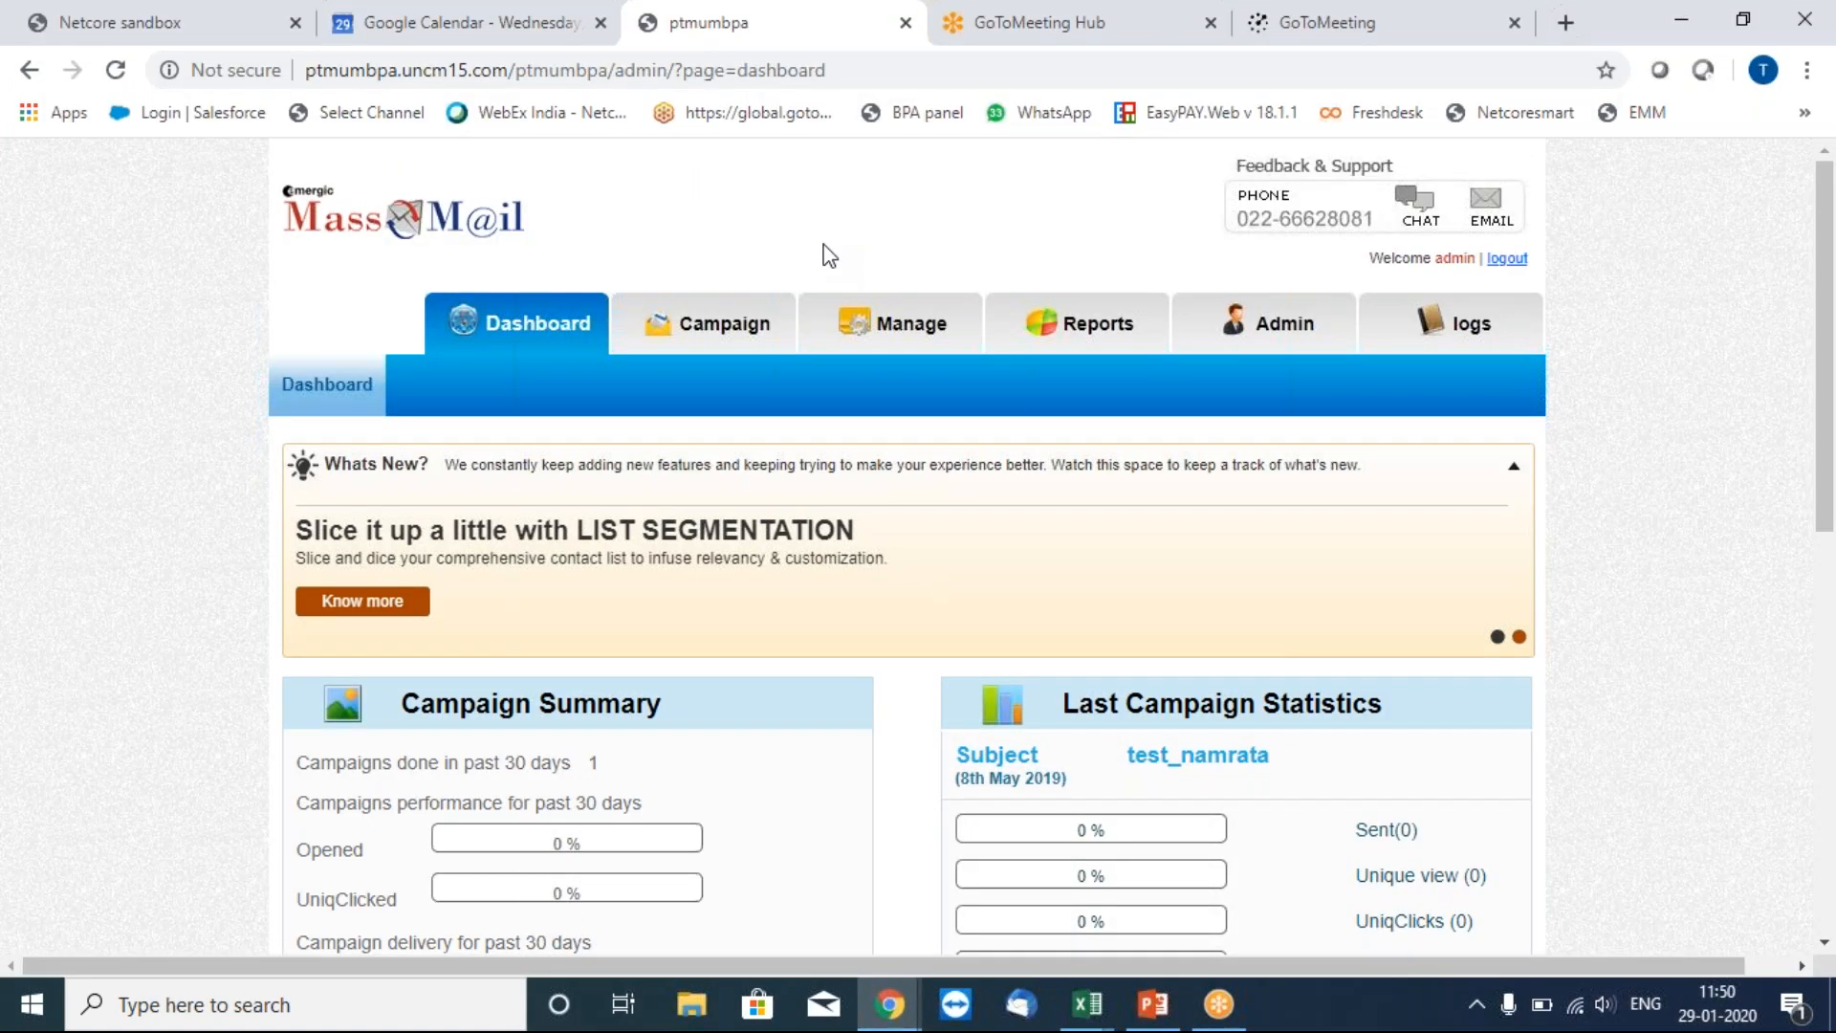
{"action": "left_click", "coordinate": [880, 335]}
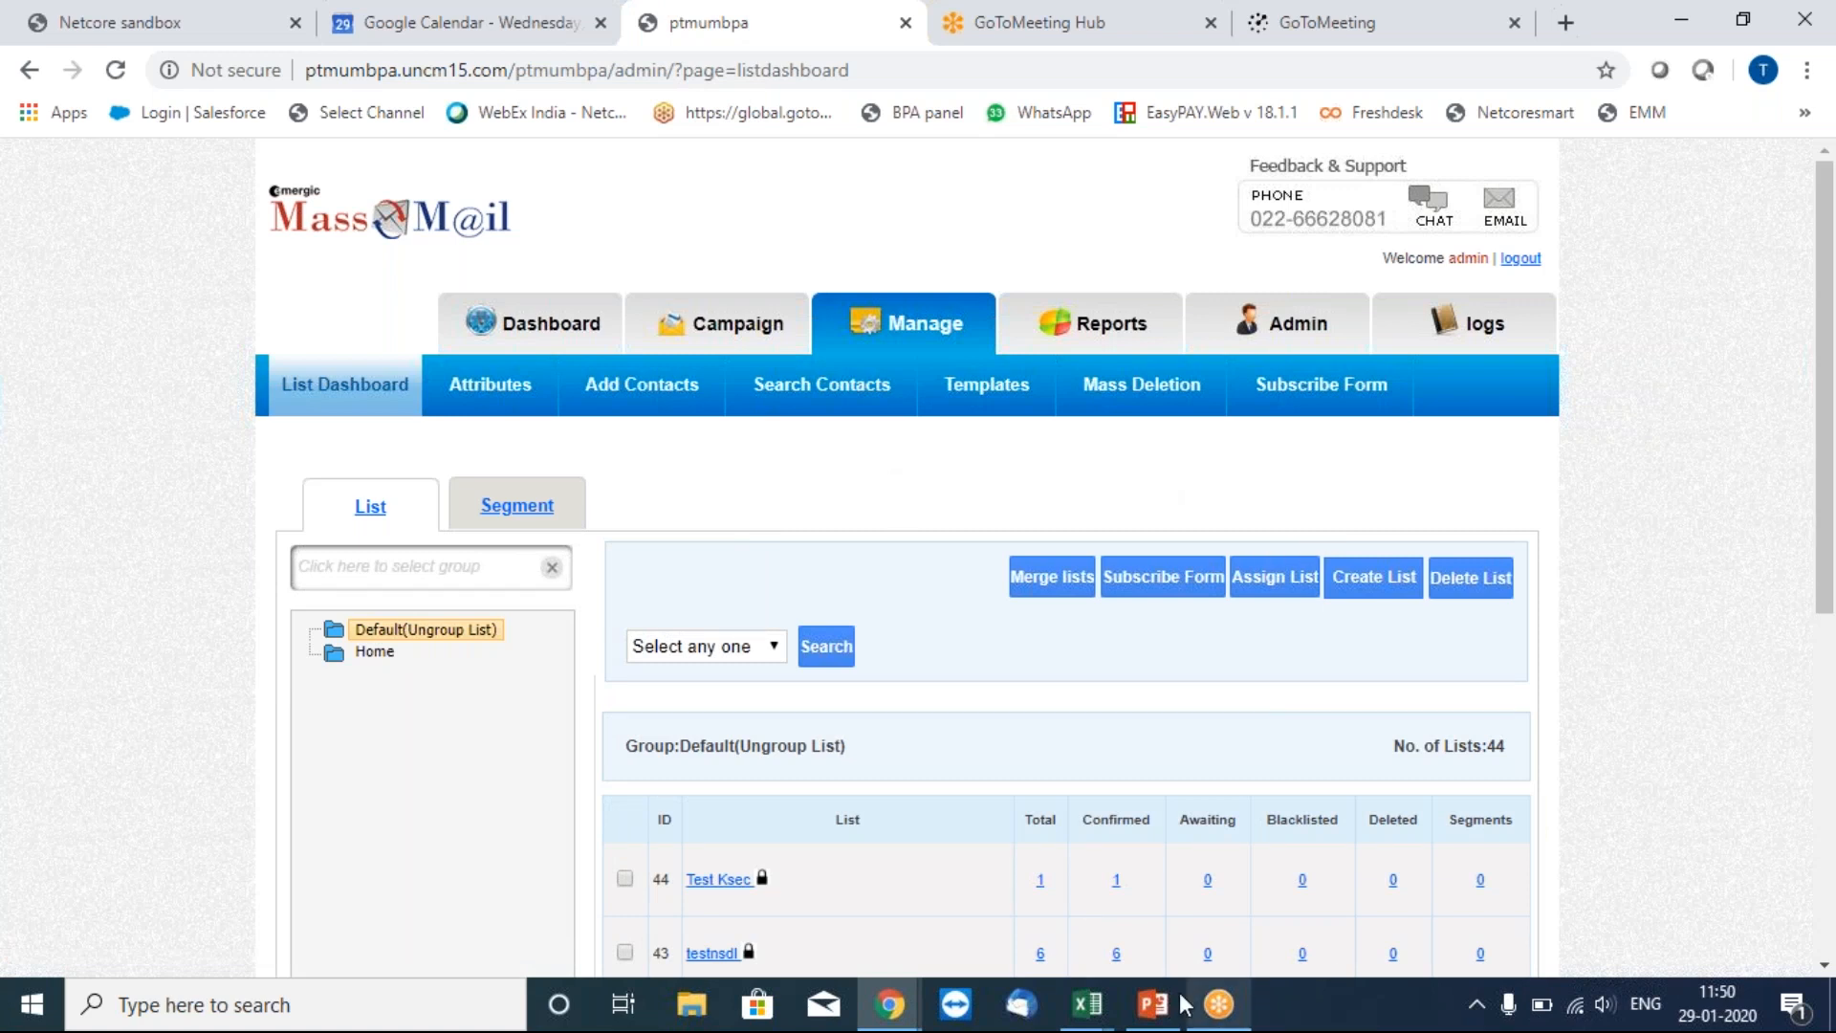
Check the HDFC23 ATTACH_1 header and its anand.pdf entry in C2.
{"action": "mouse_move", "coordinate": [1087, 1016]}
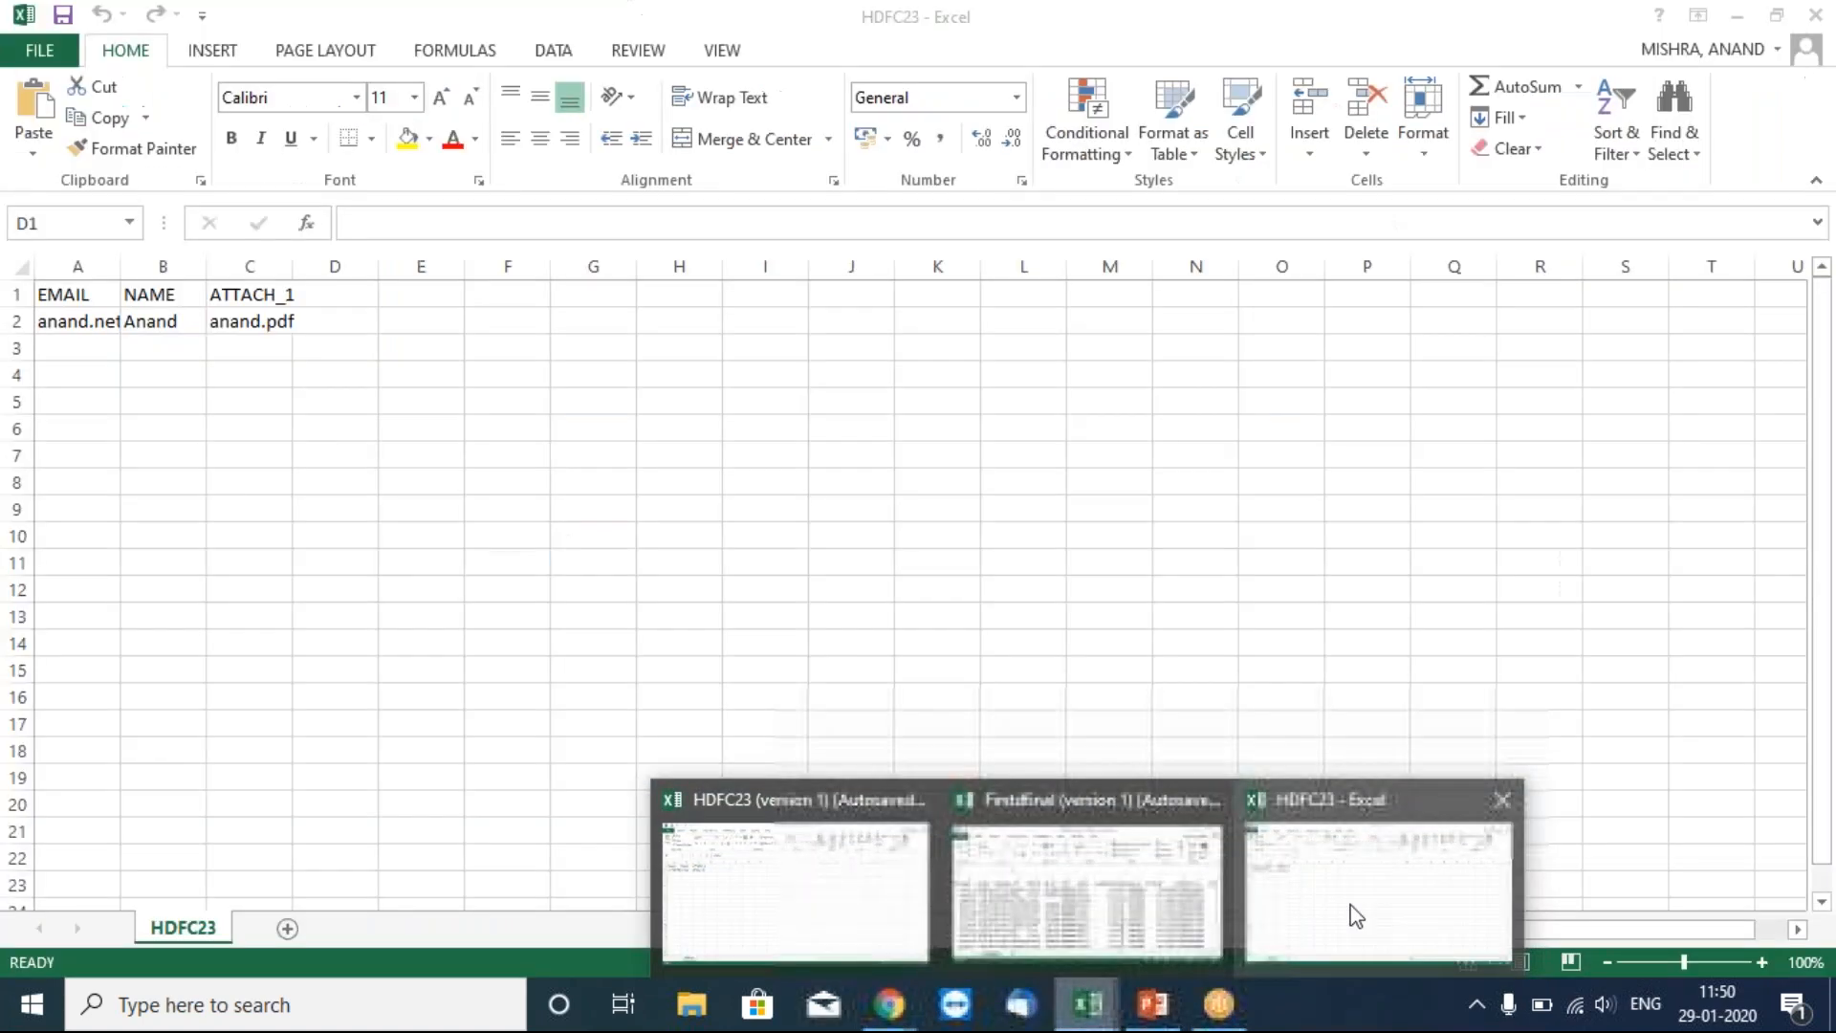
{"action": "left_click", "coordinate": [1352, 909]}
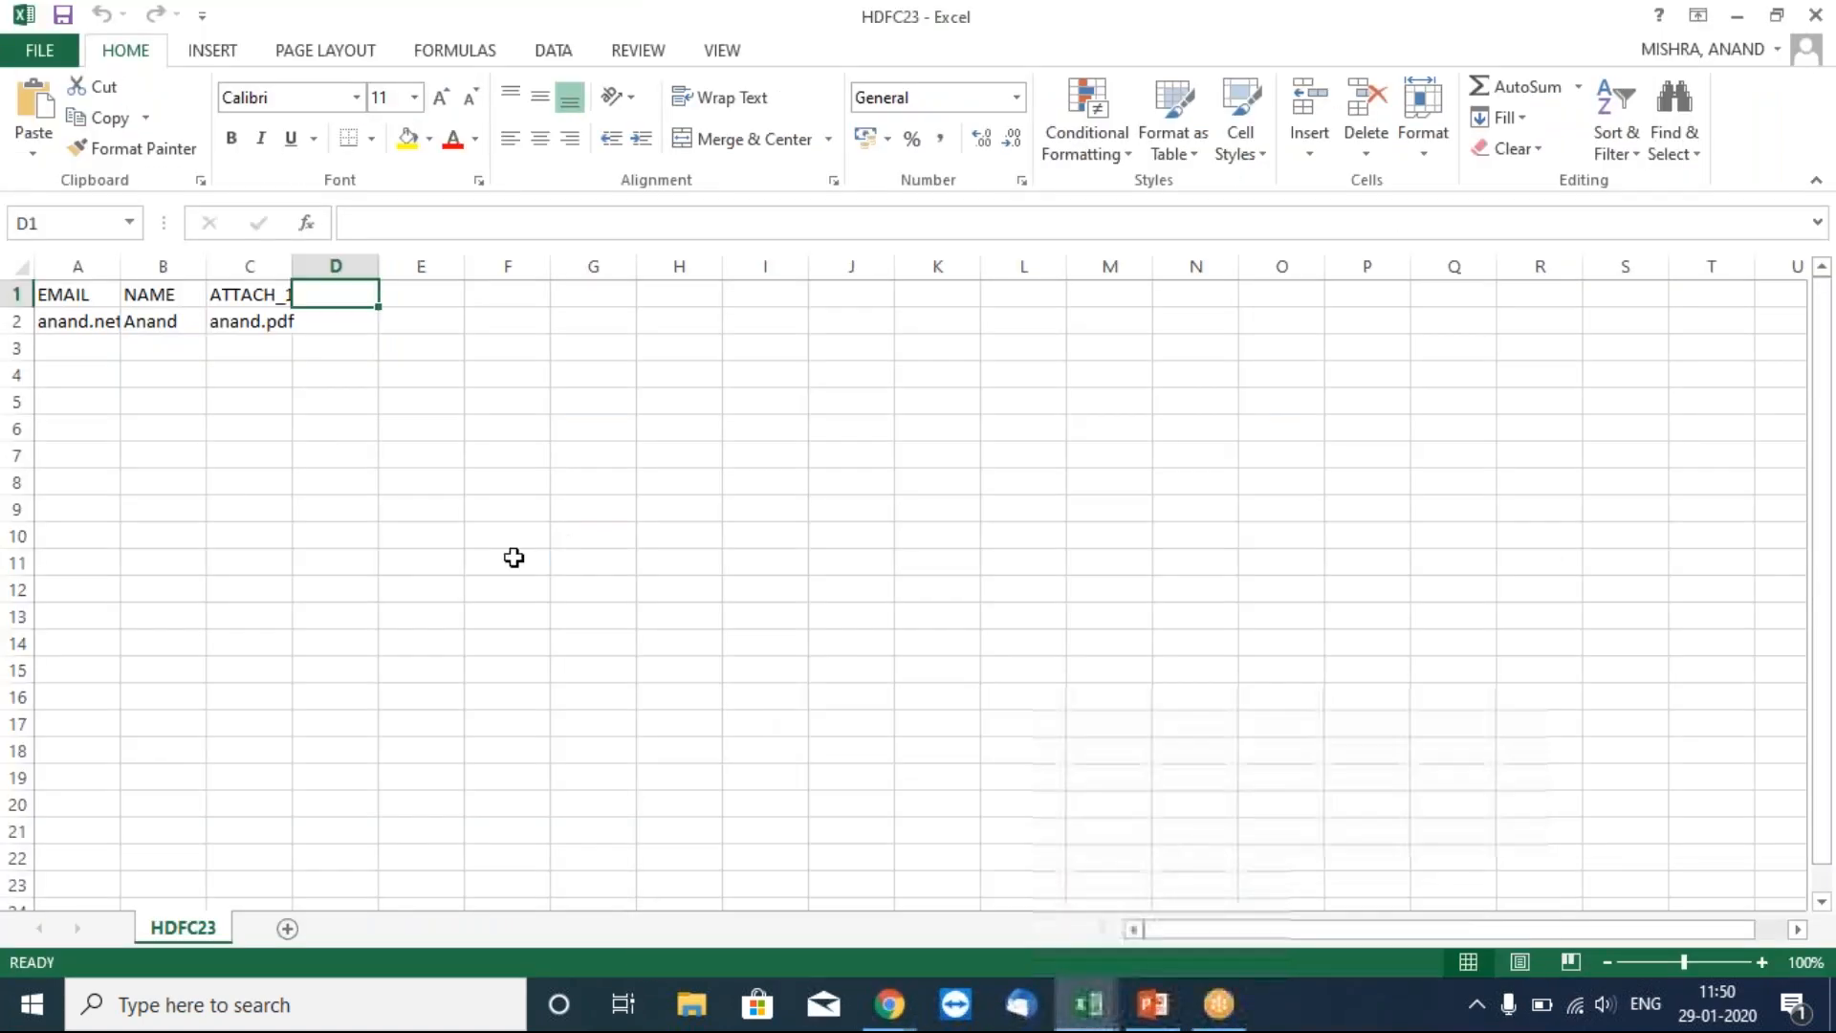
{"action": "left_click", "coordinate": [262, 299]}
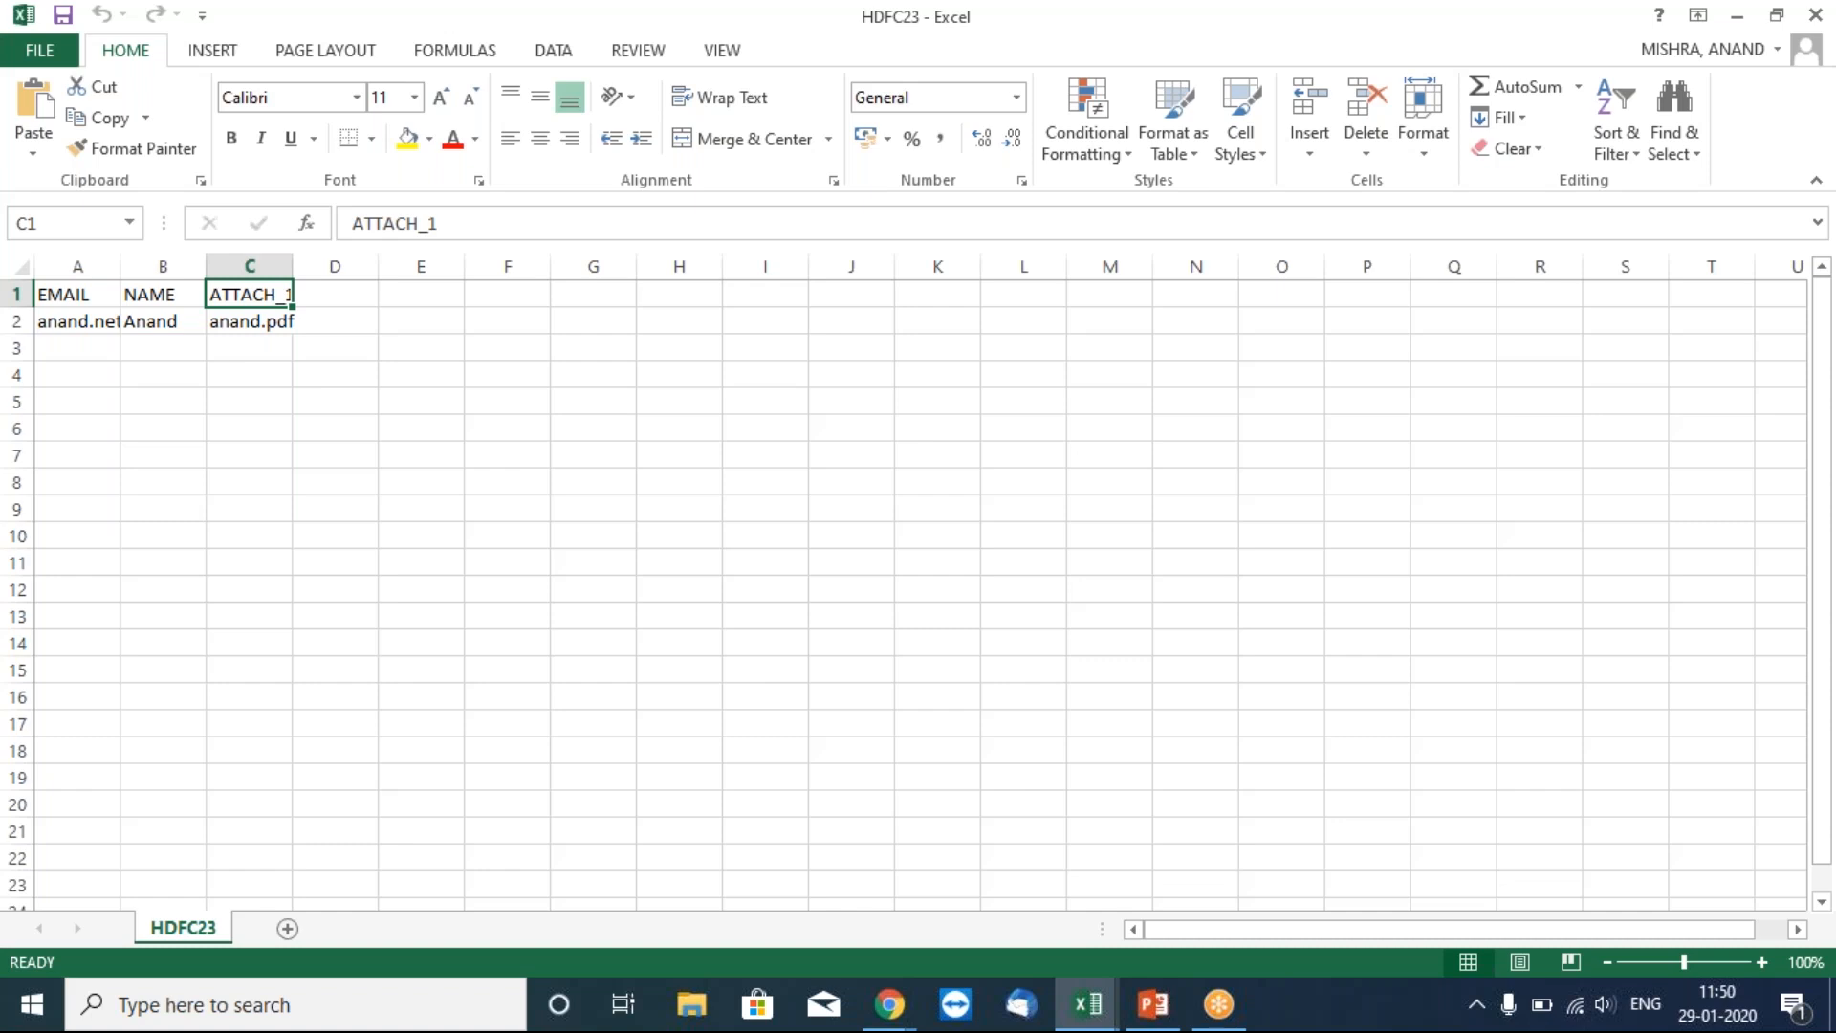
{"action": "left_click", "coordinate": [250, 321]}
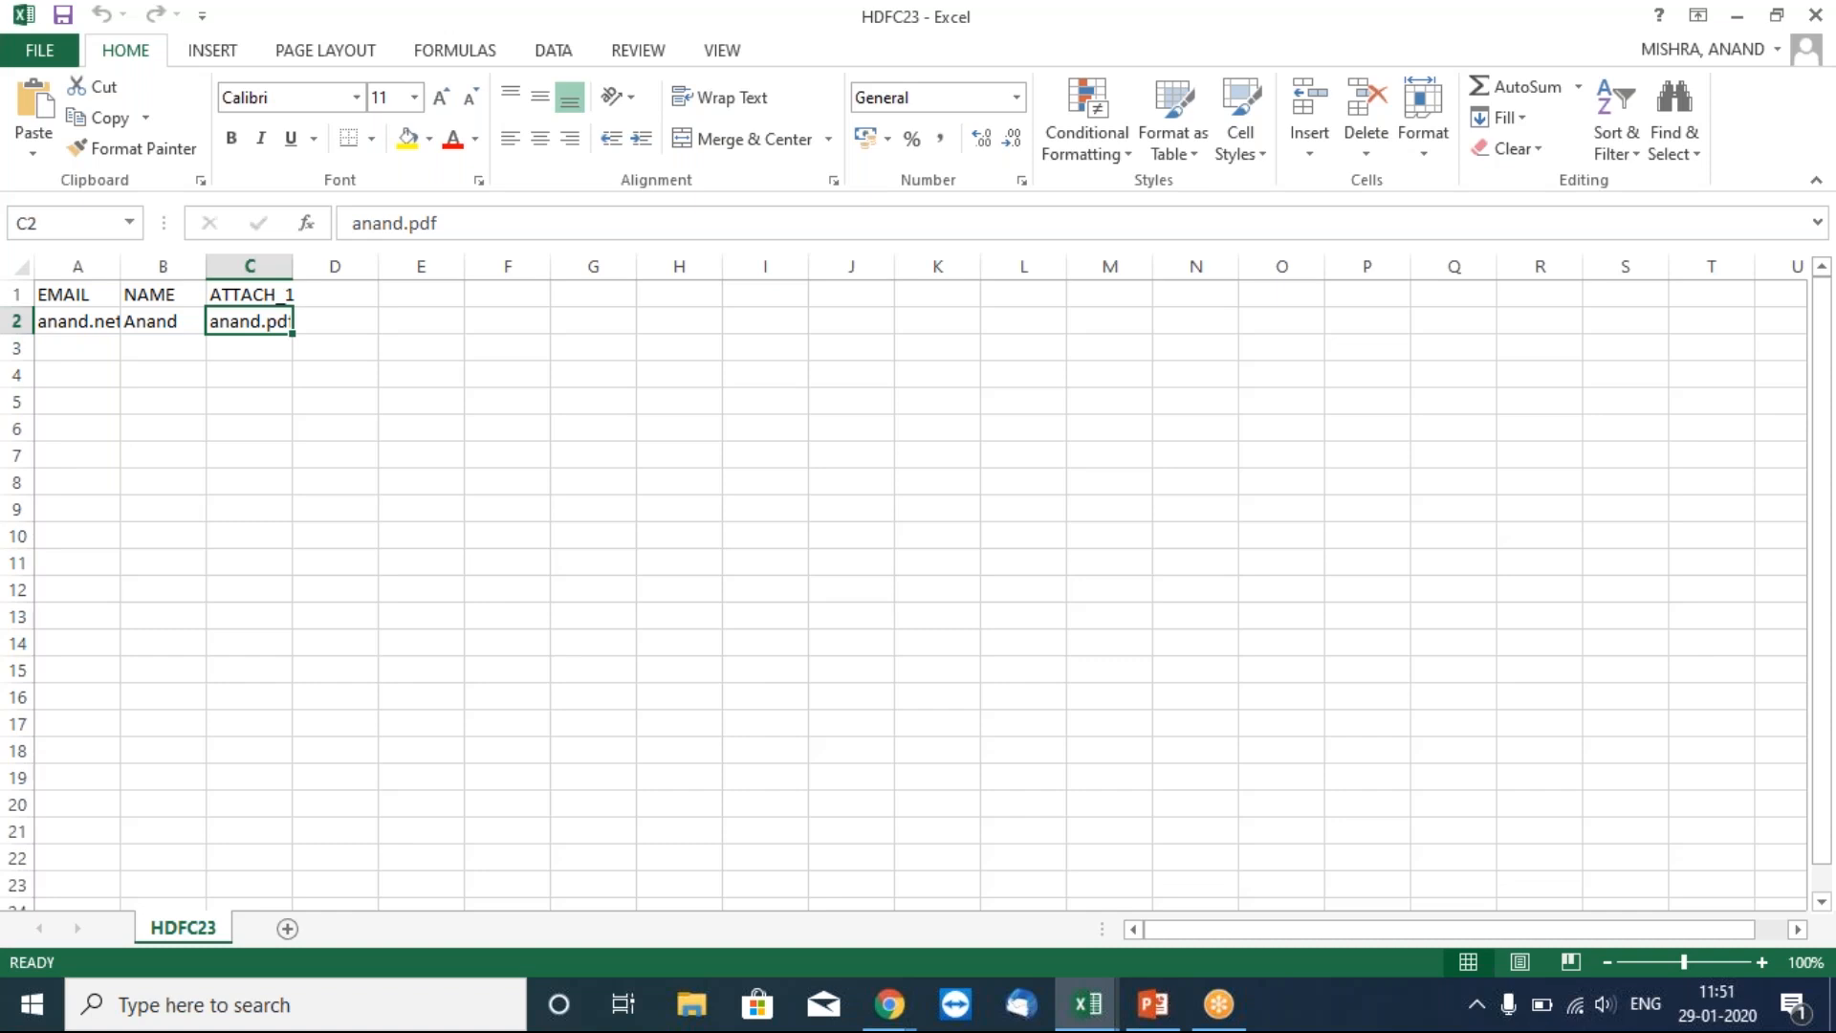
{"action": "left_click", "coordinate": [895, 1011]}
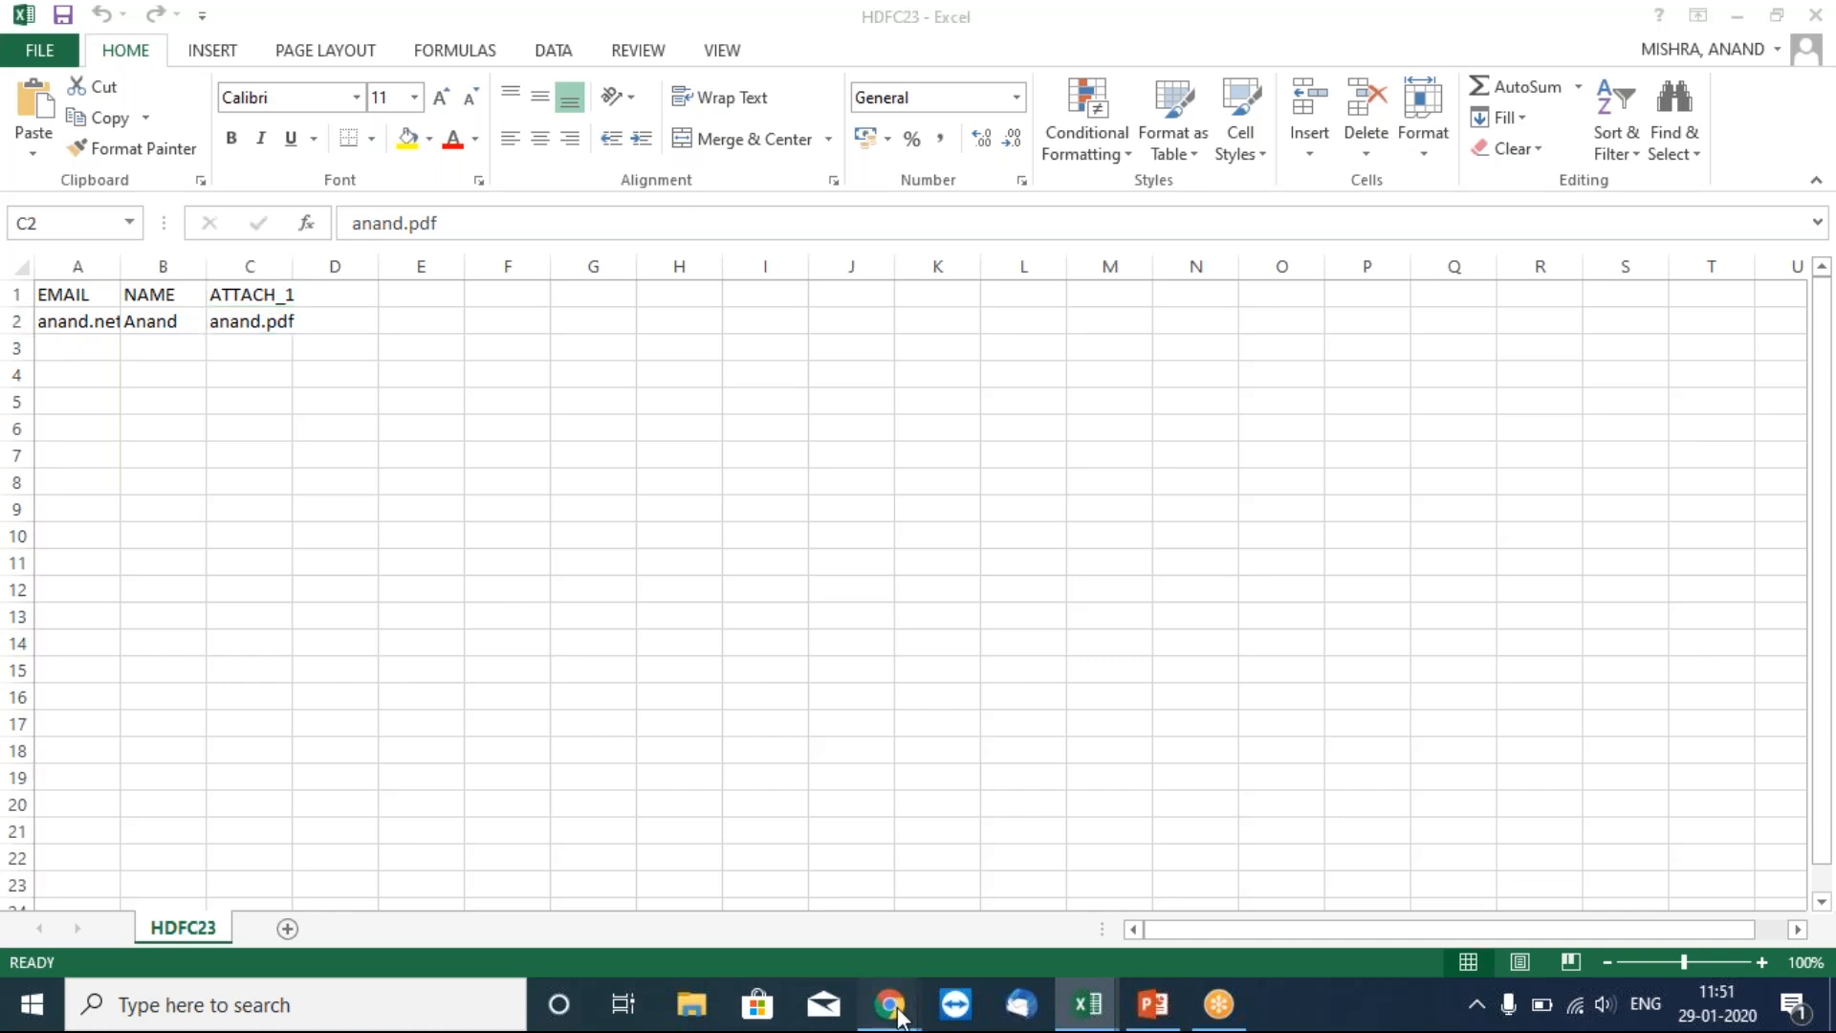
Create a static contact list named 'Test BPA2' from the List Dashboard.
{"action": "left_click", "coordinate": [749, 839]}
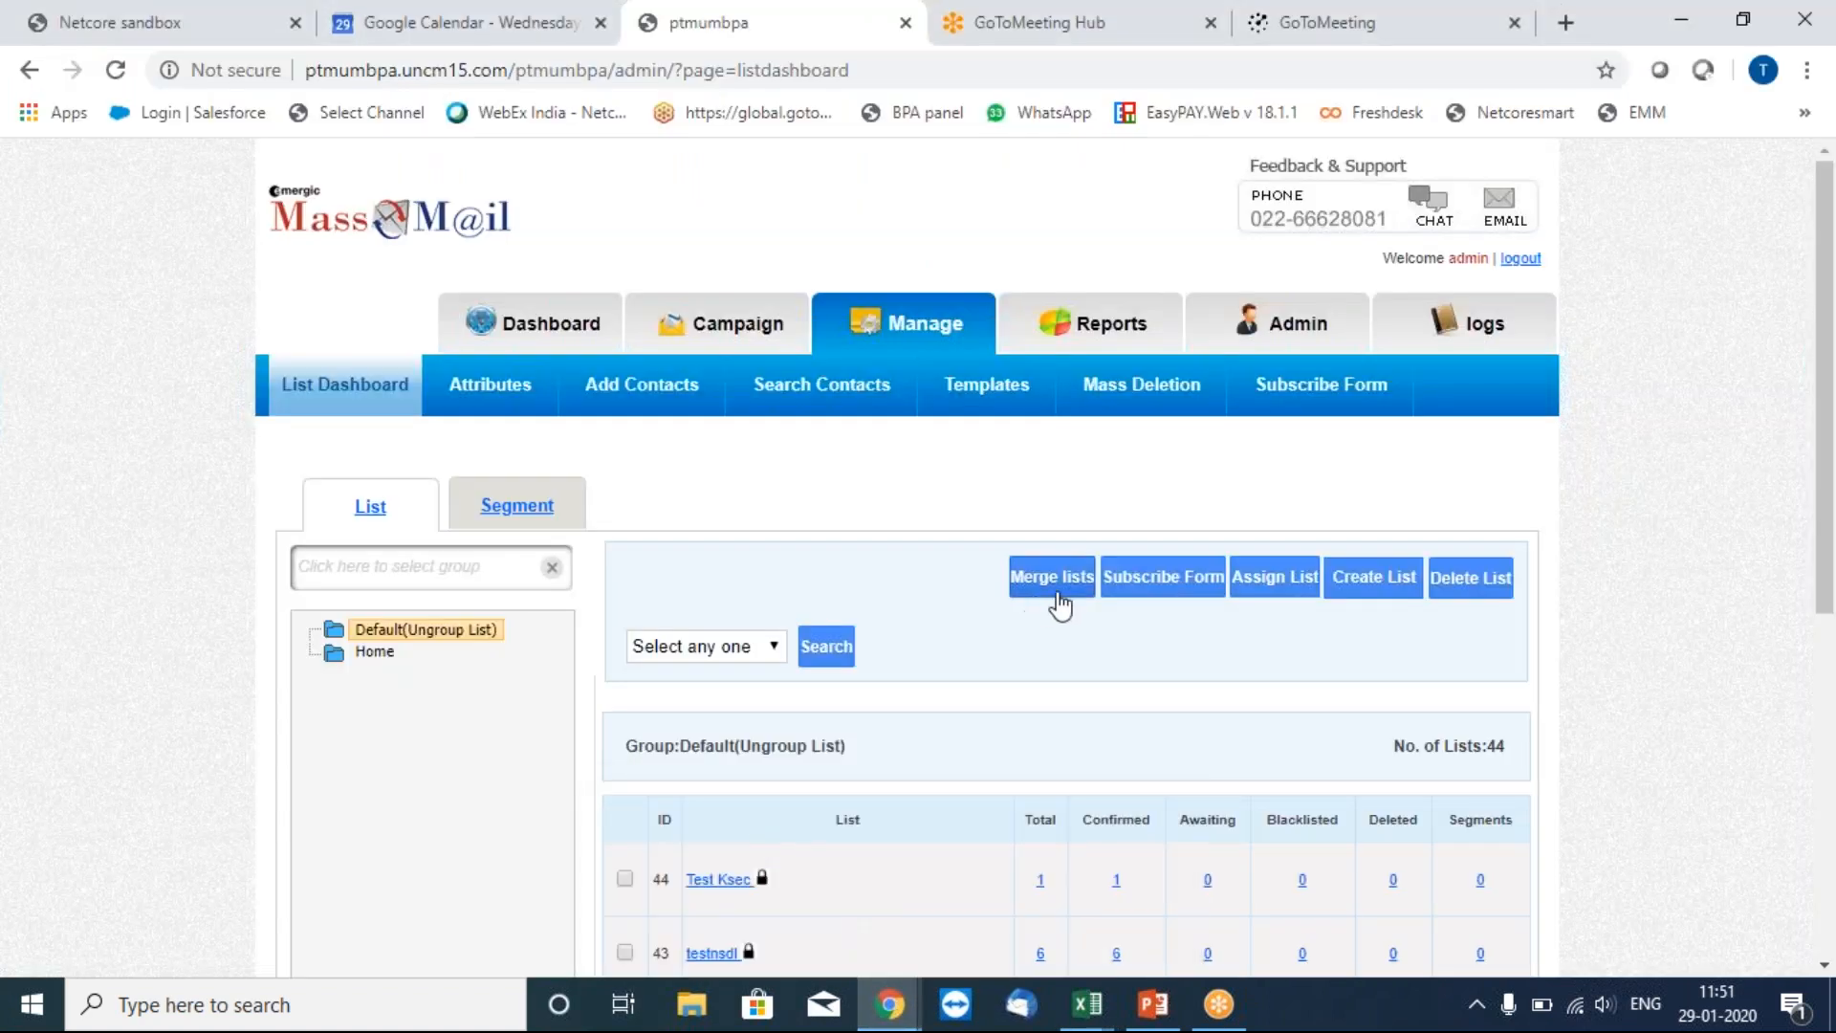
{"action": "left_click", "coordinate": [1374, 594]}
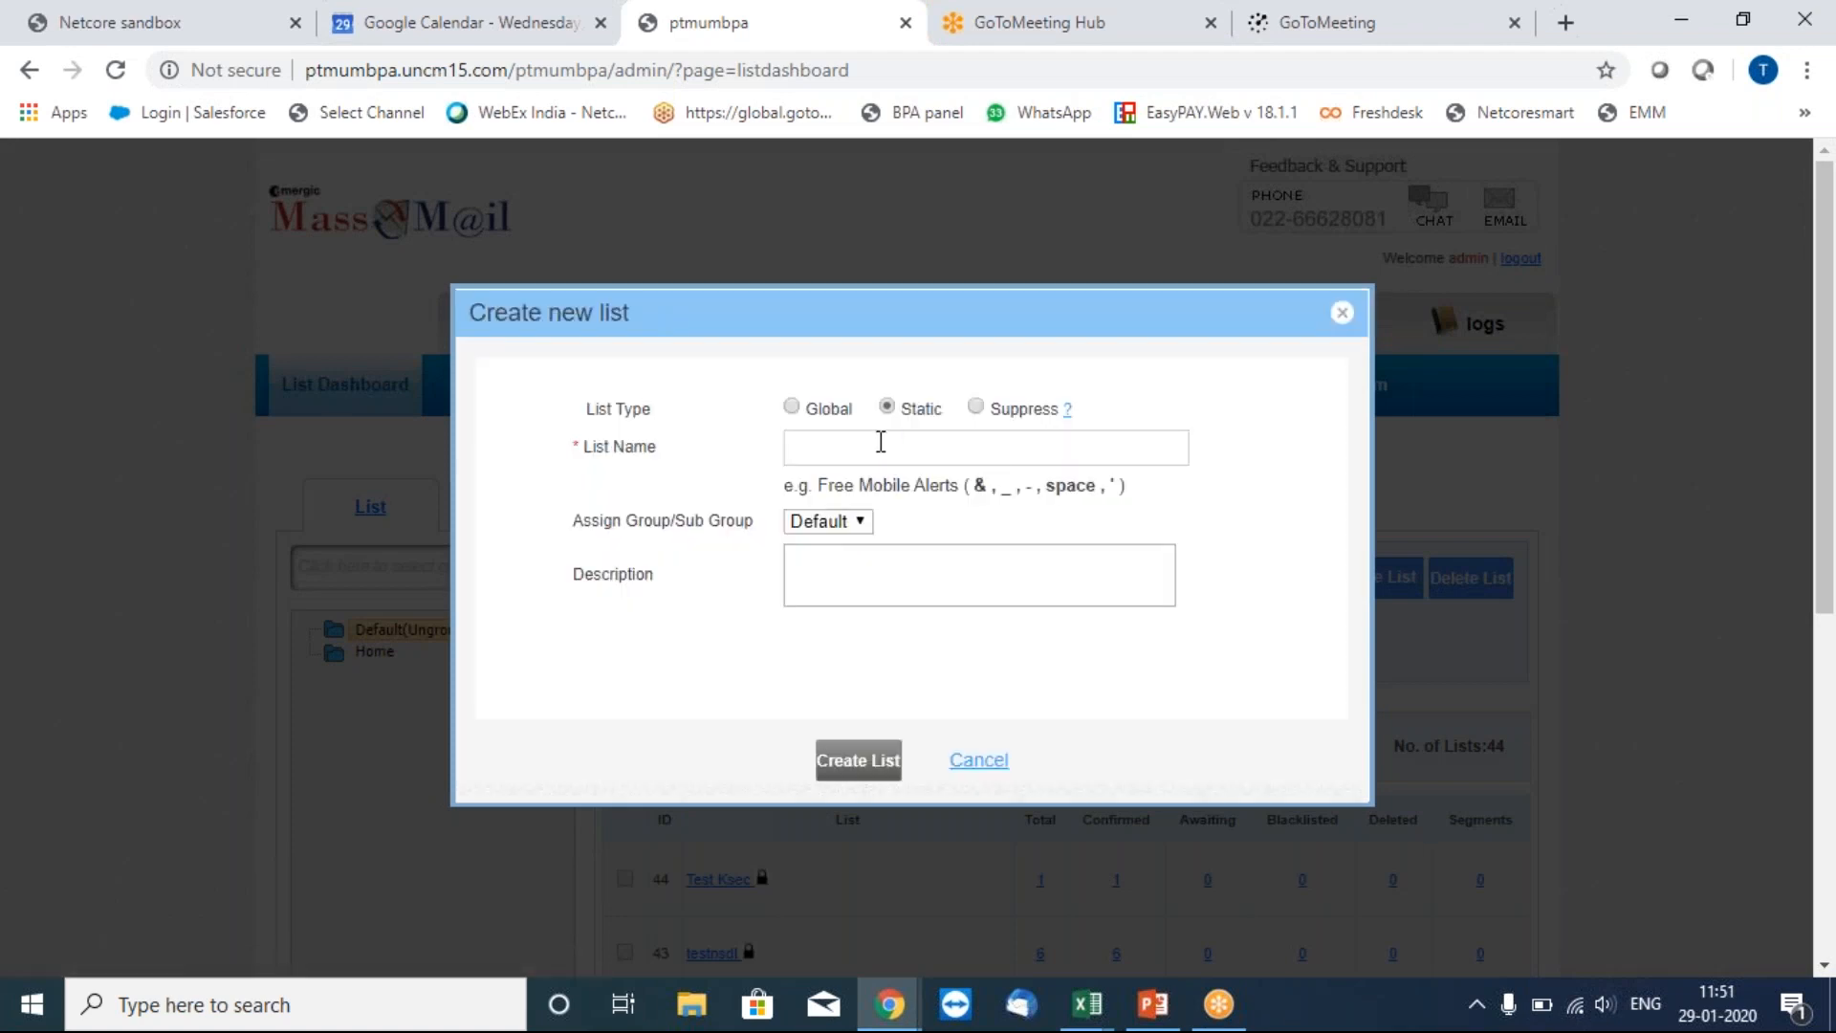
{"action": "left_click", "coordinate": [881, 441]}
{"action": "type", "text": "T"}
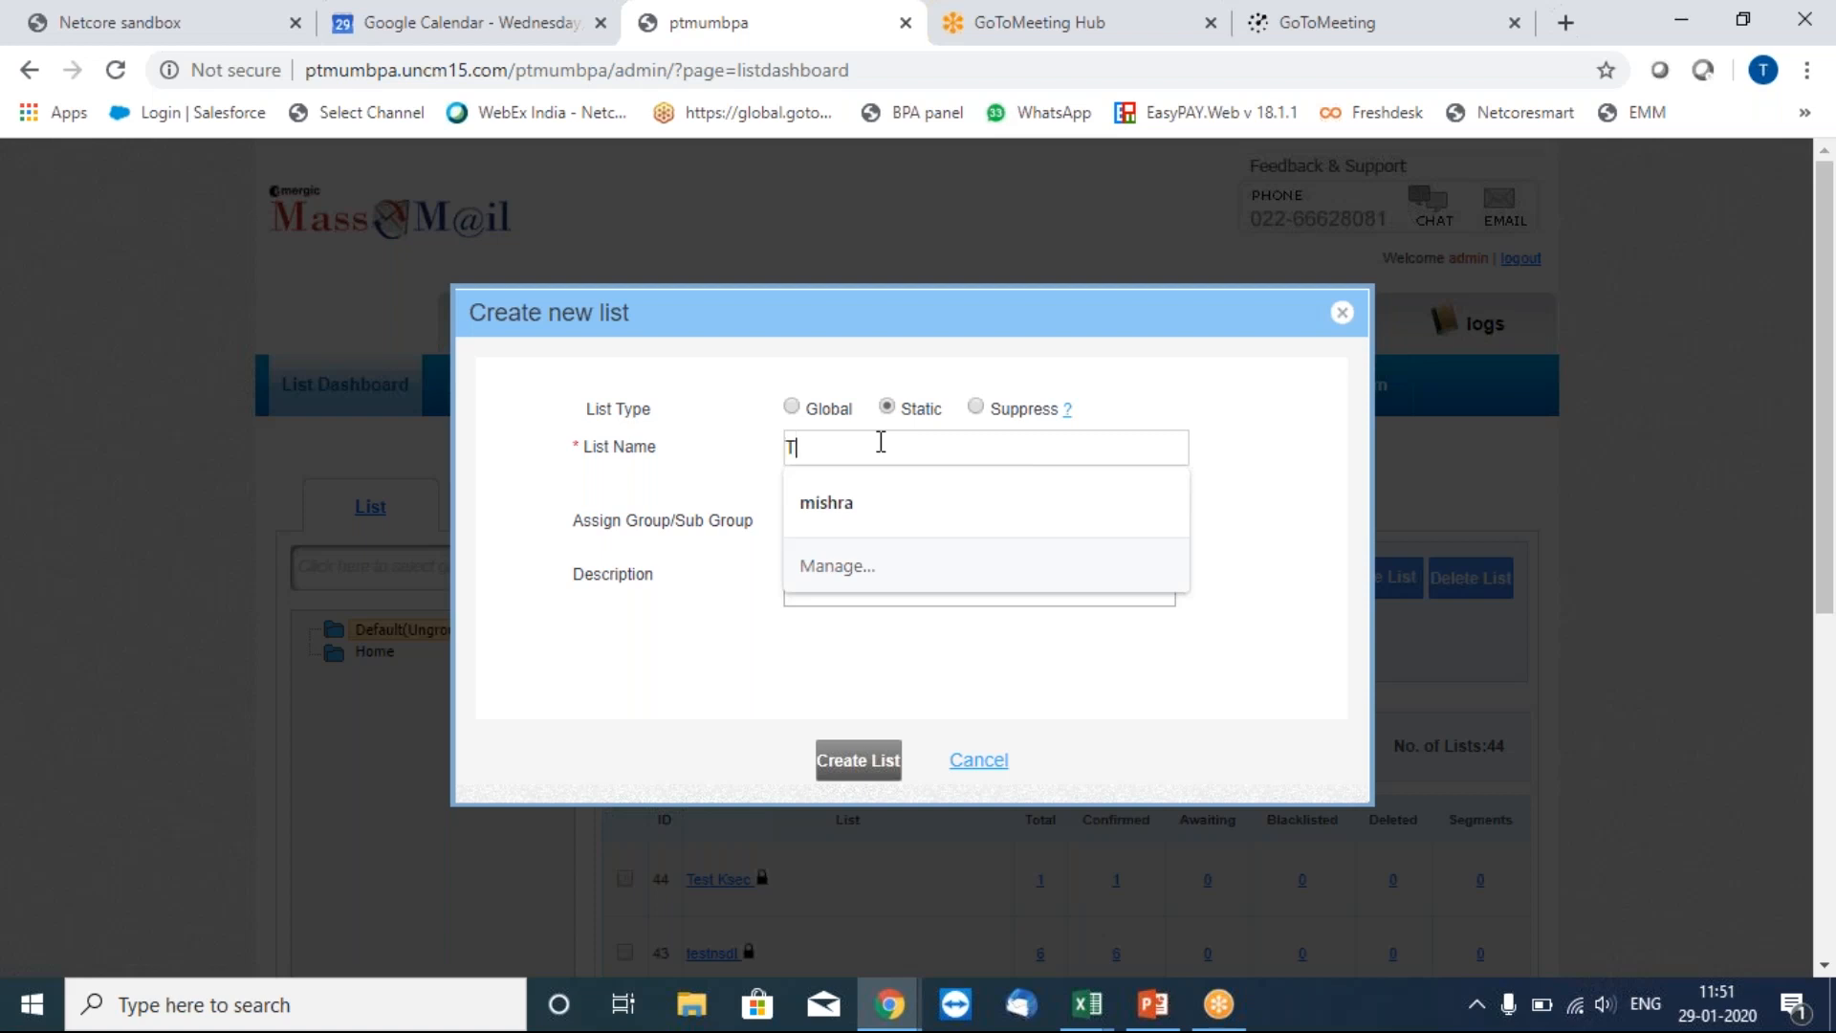
{"action": "type", "text": "est BPA"}
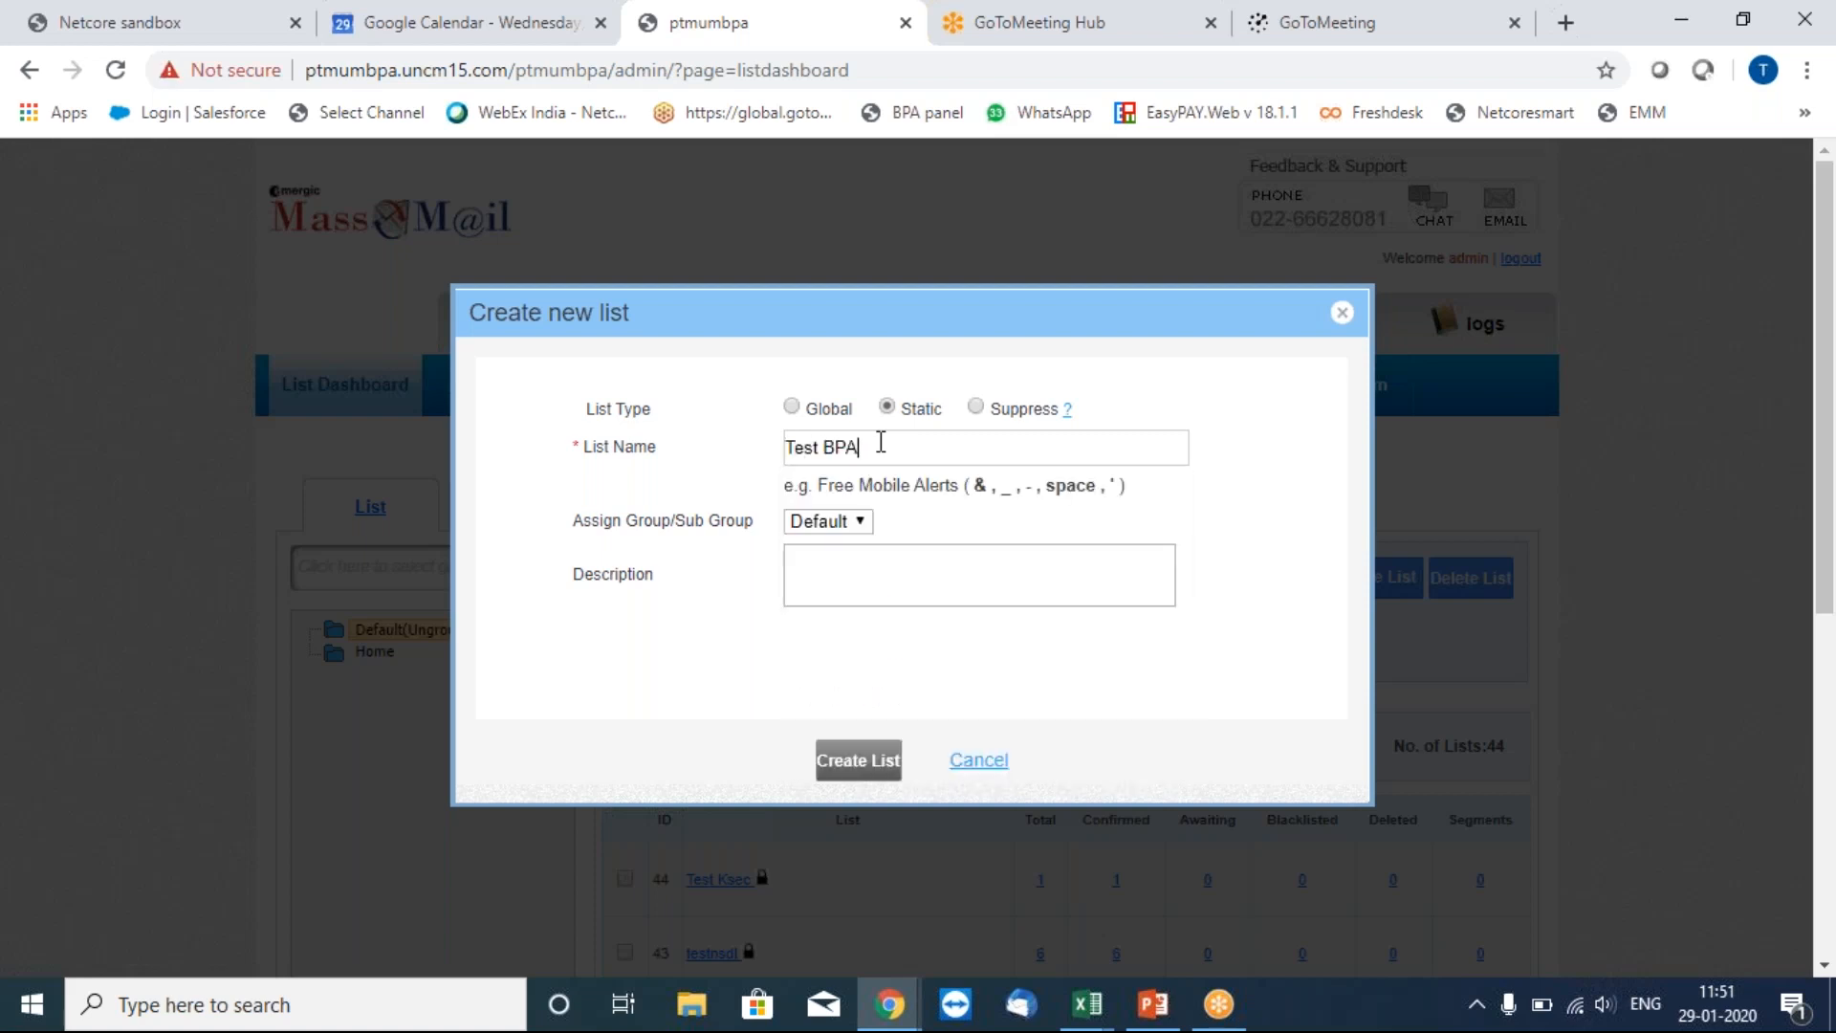
{"action": "type", "text": "2"}
{"action": "left_click", "coordinate": [865, 763]}
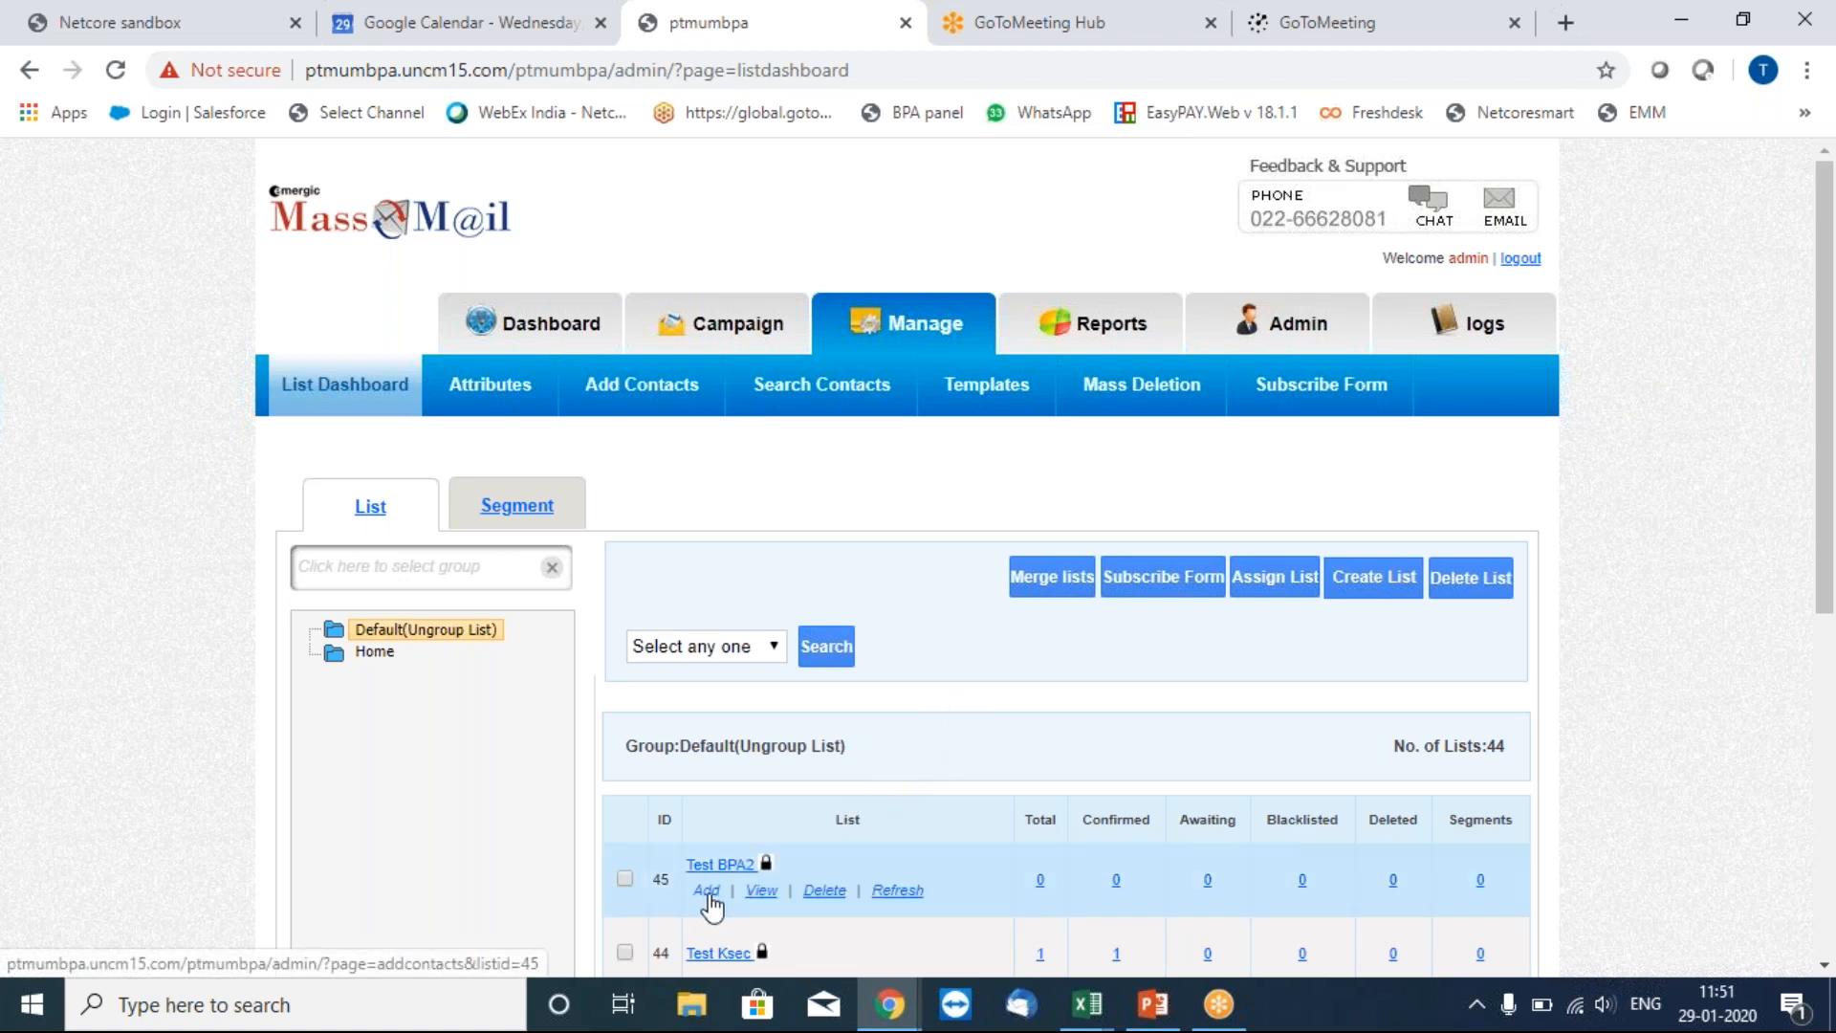
Upload HDFC23.csv into Test BPA2 and accept the terms to reach Map Attributes.
{"action": "left_click", "coordinate": [707, 892]}
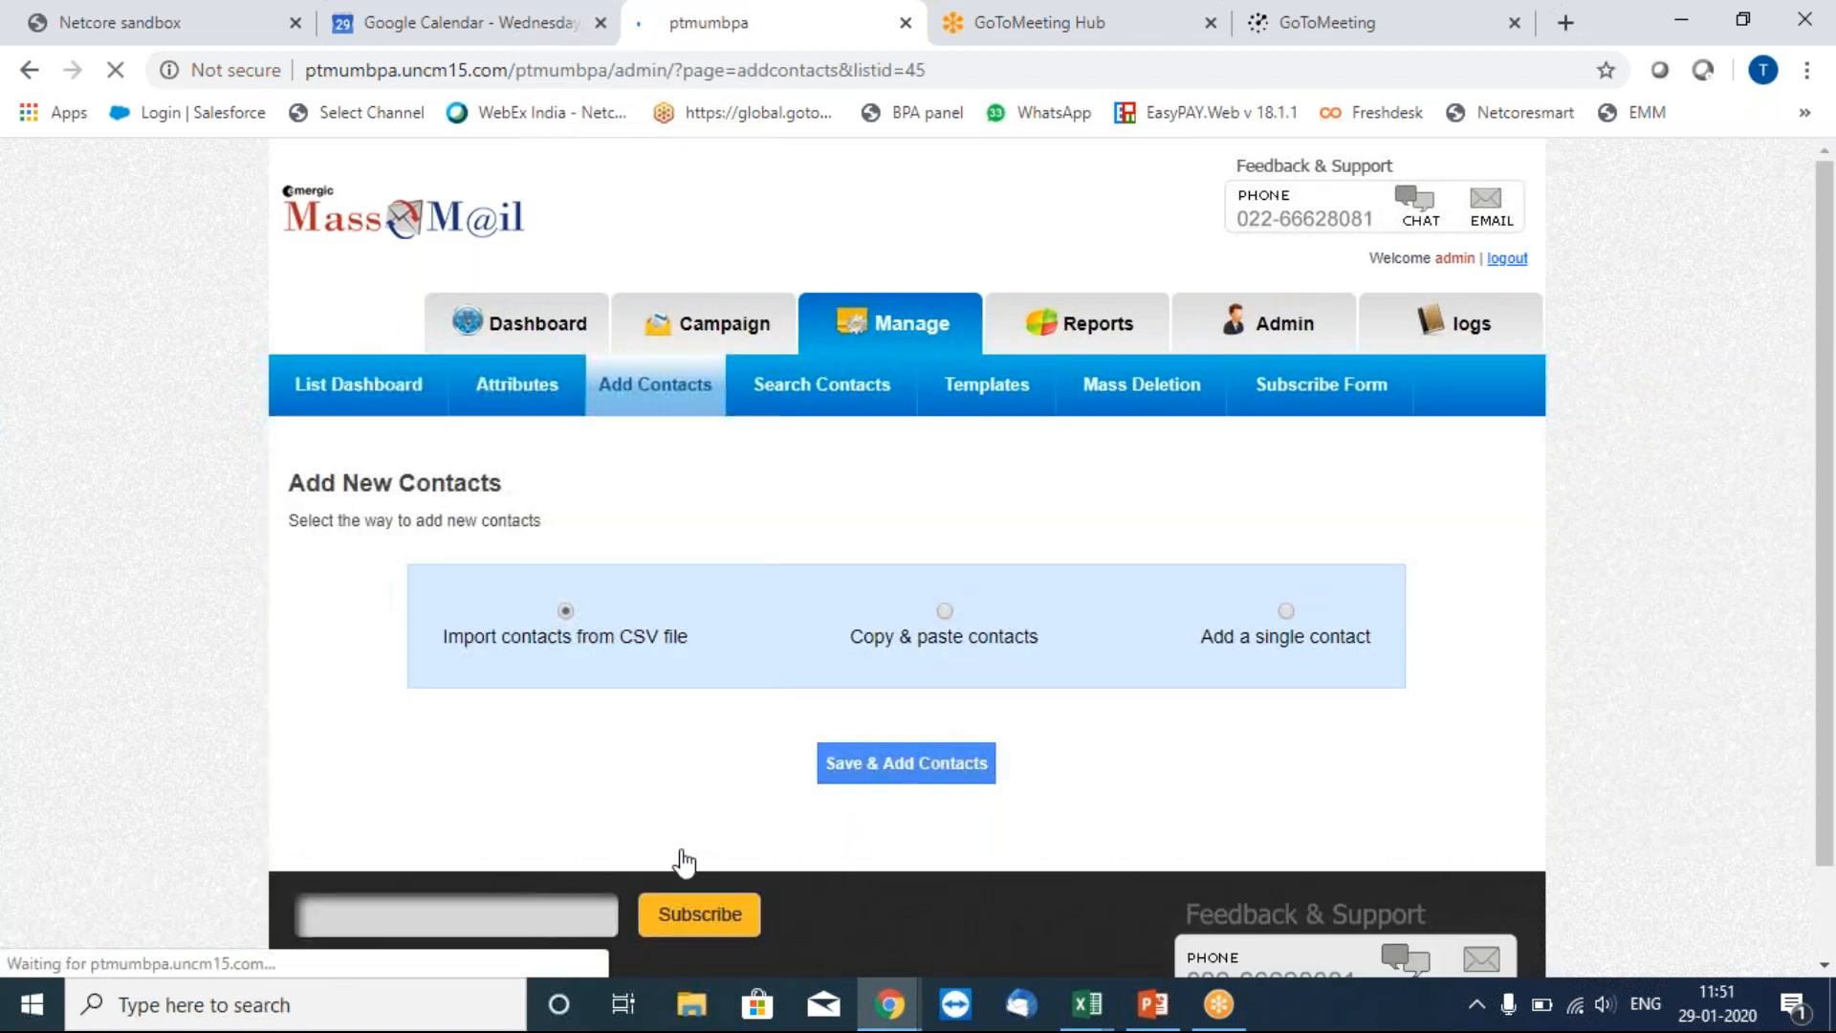
{"action": "left_click", "coordinate": [907, 765]}
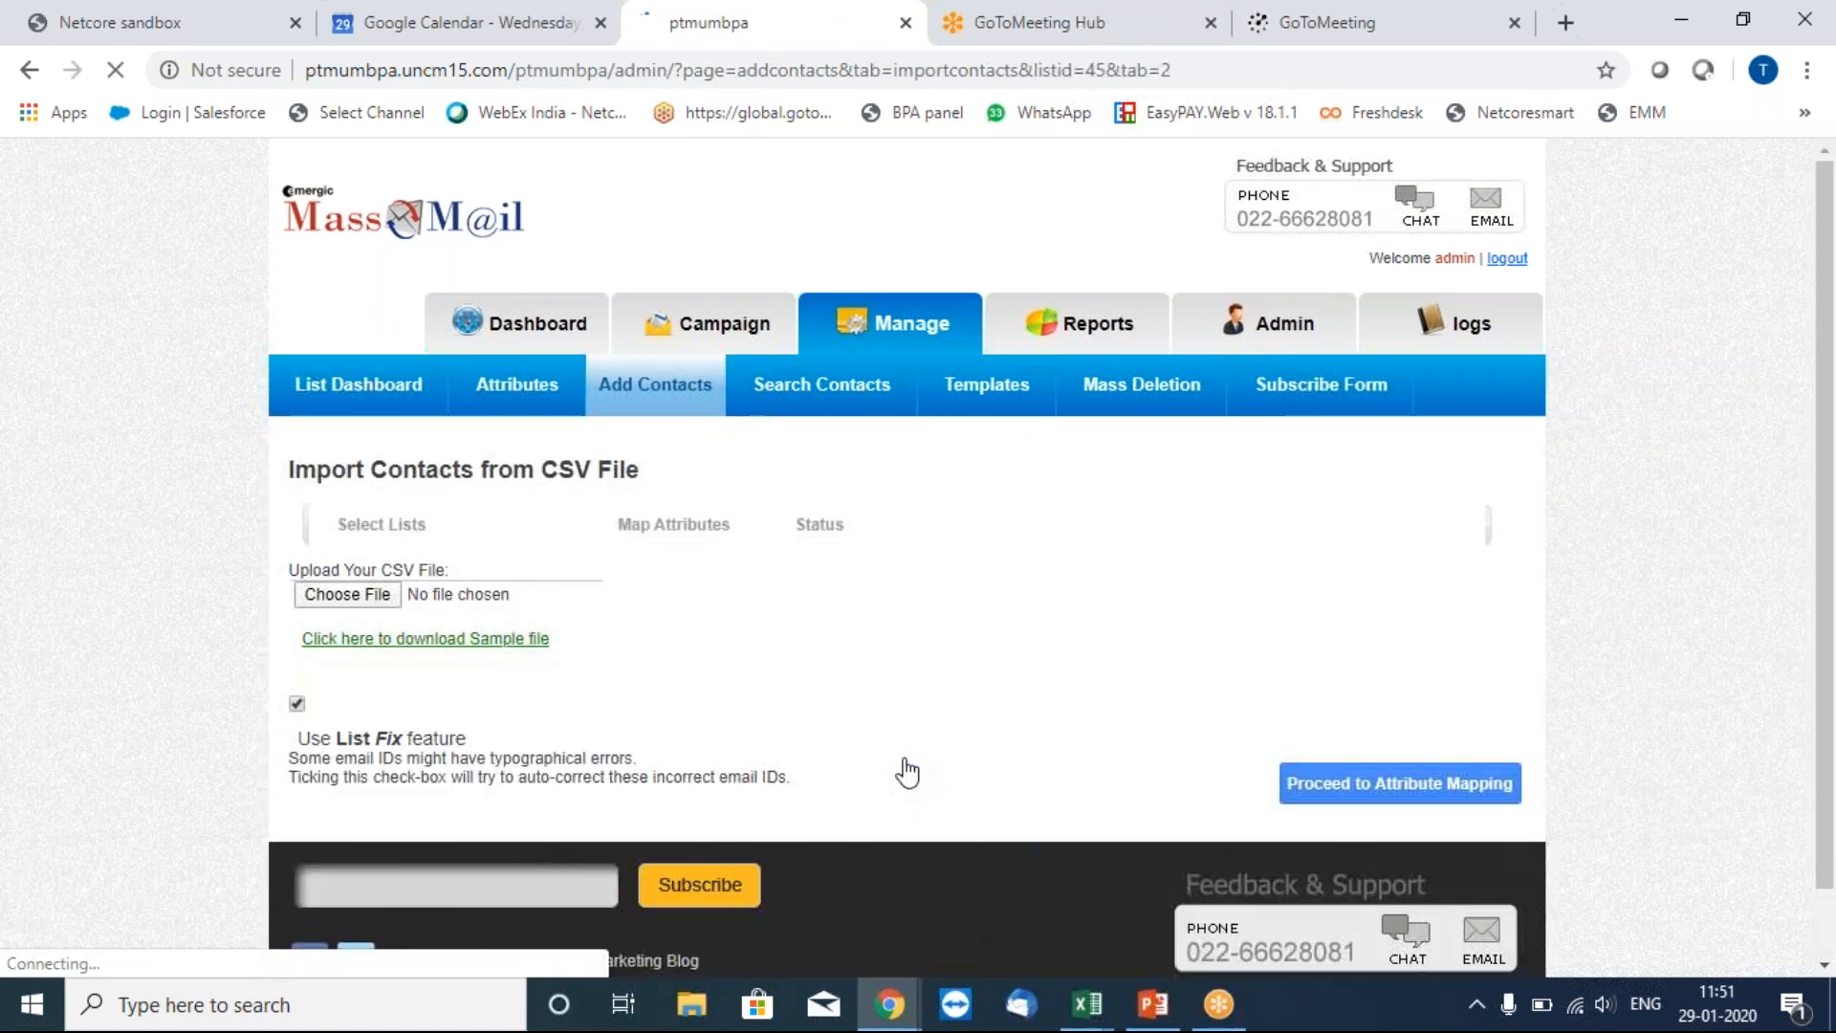
{"action": "left_click", "coordinate": [385, 593]}
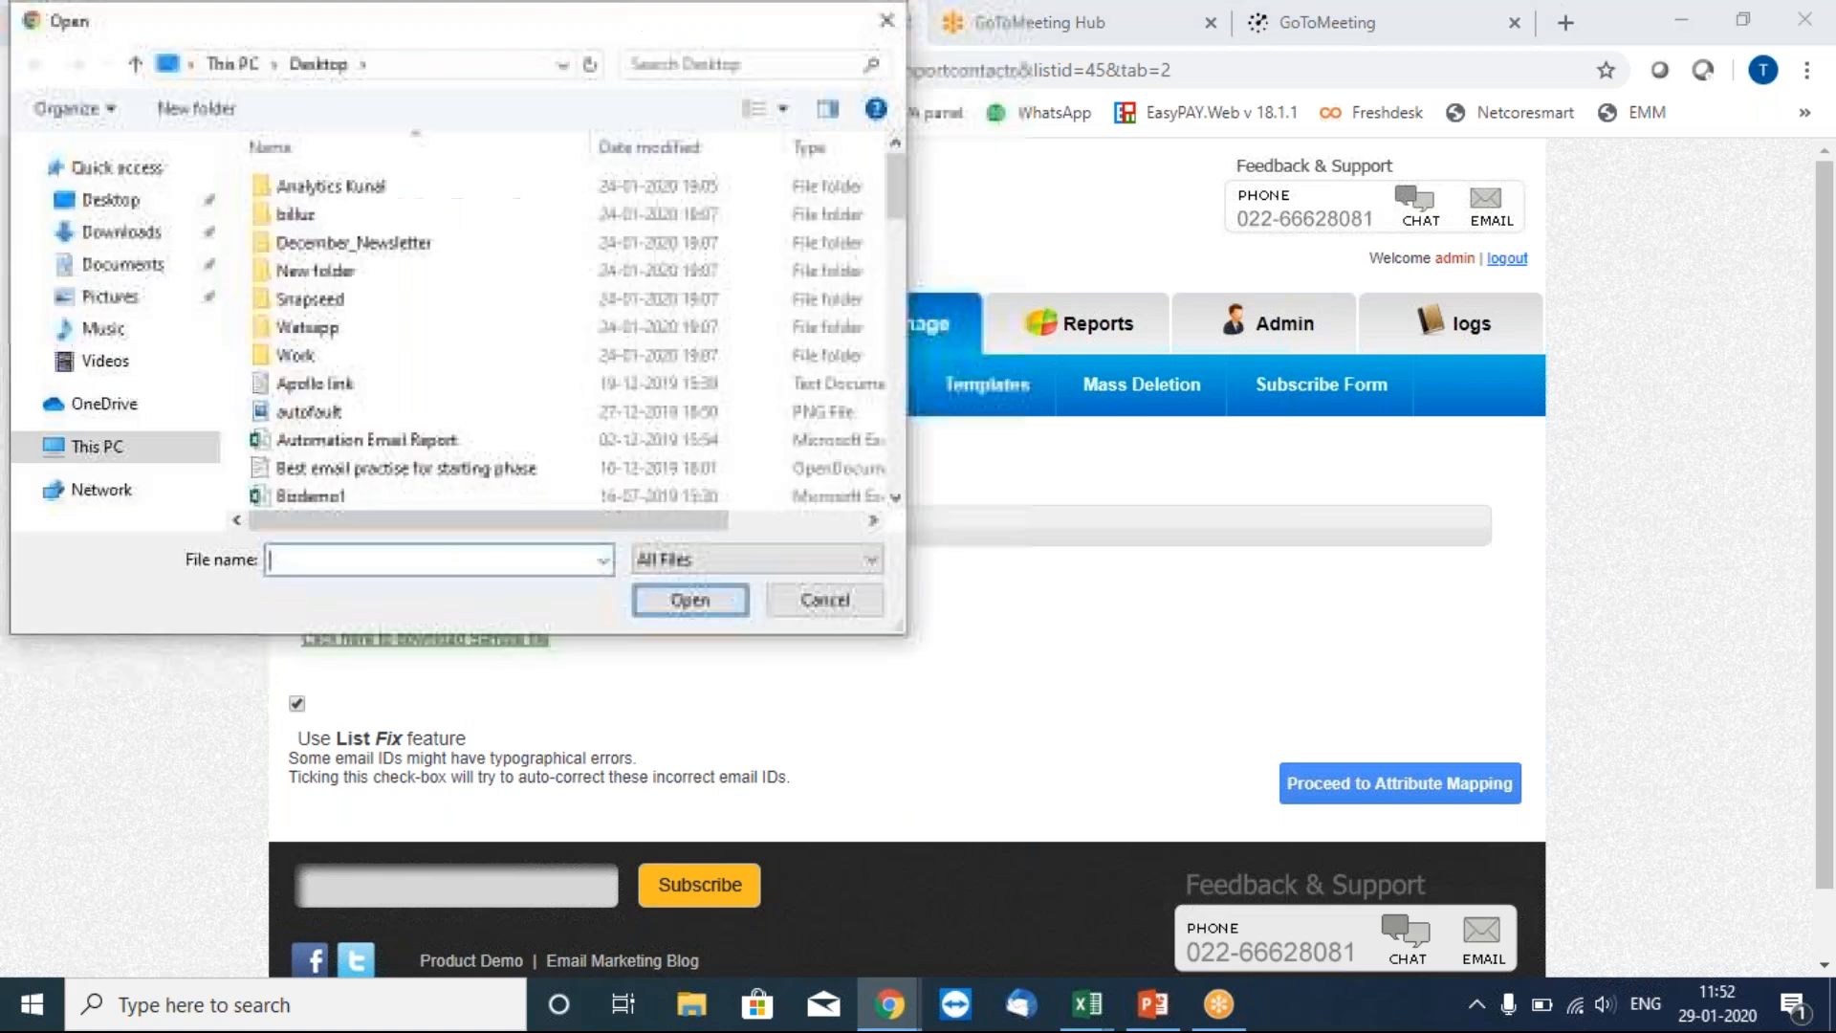
{"action": "type", "text": "hdfc"}
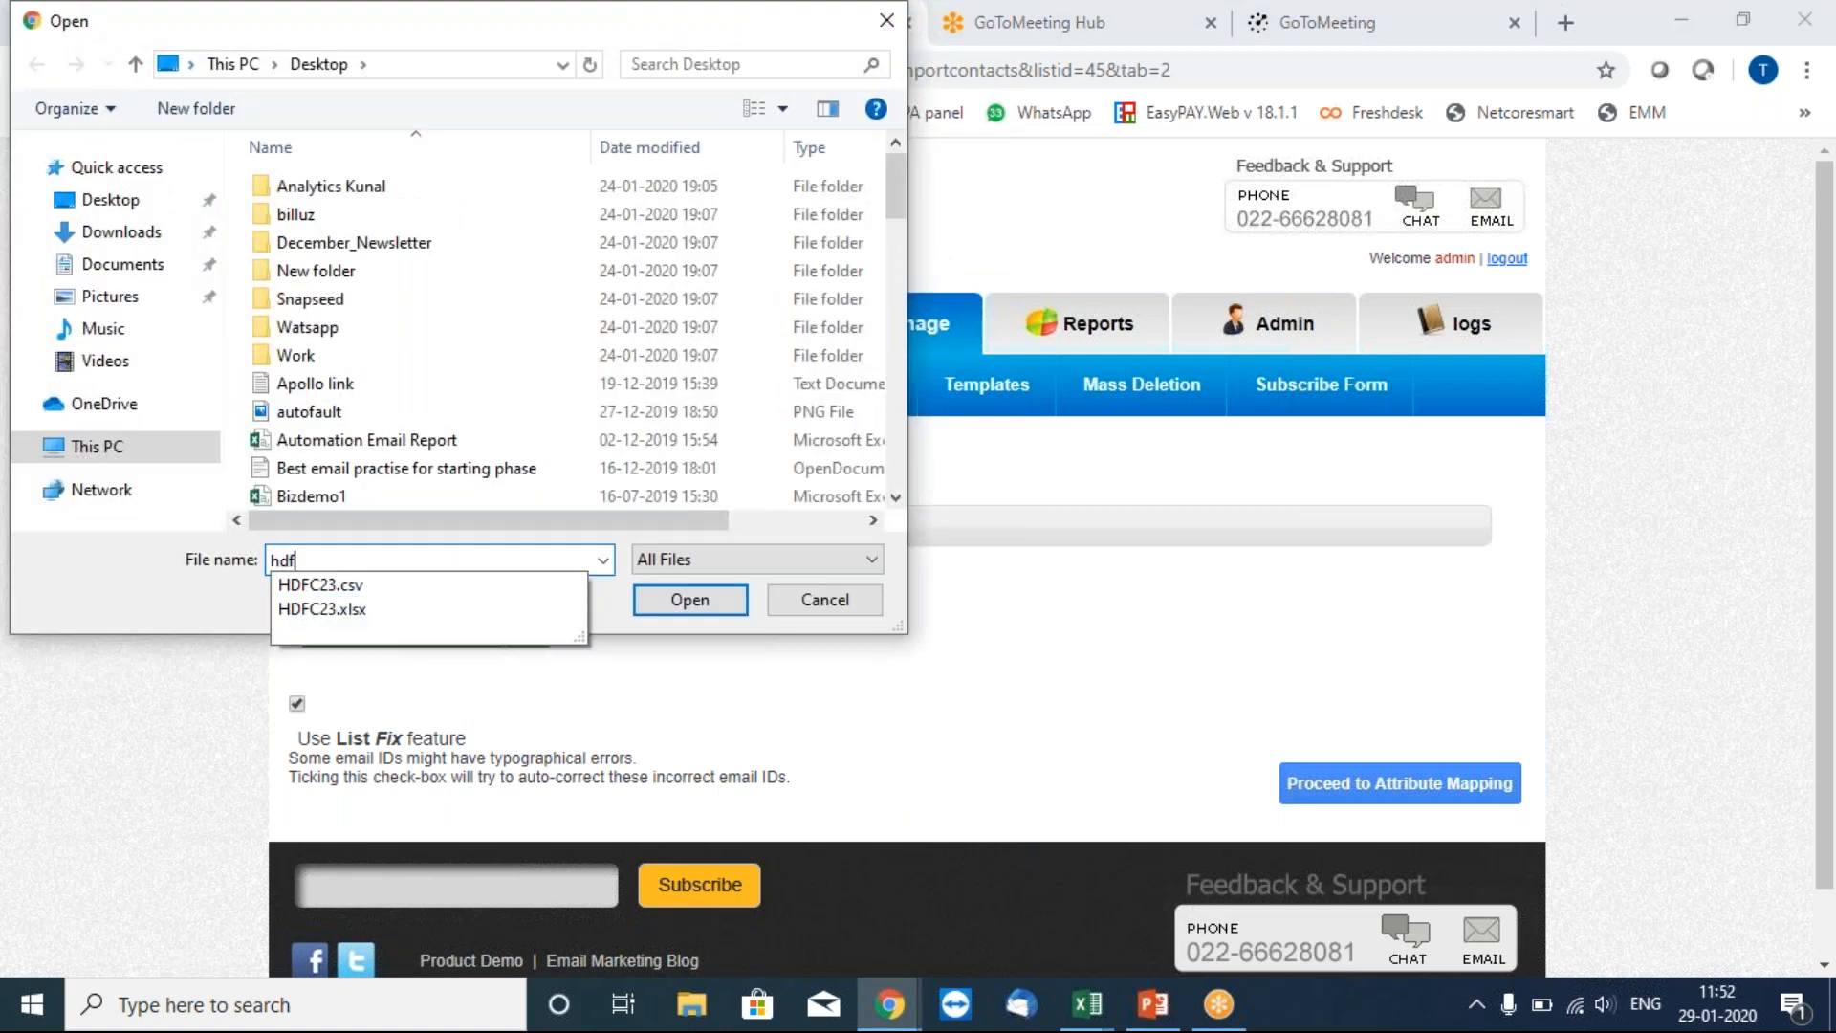
{"action": "left_click", "coordinate": [307, 590]}
{"action": "left_click", "coordinate": [693, 609]}
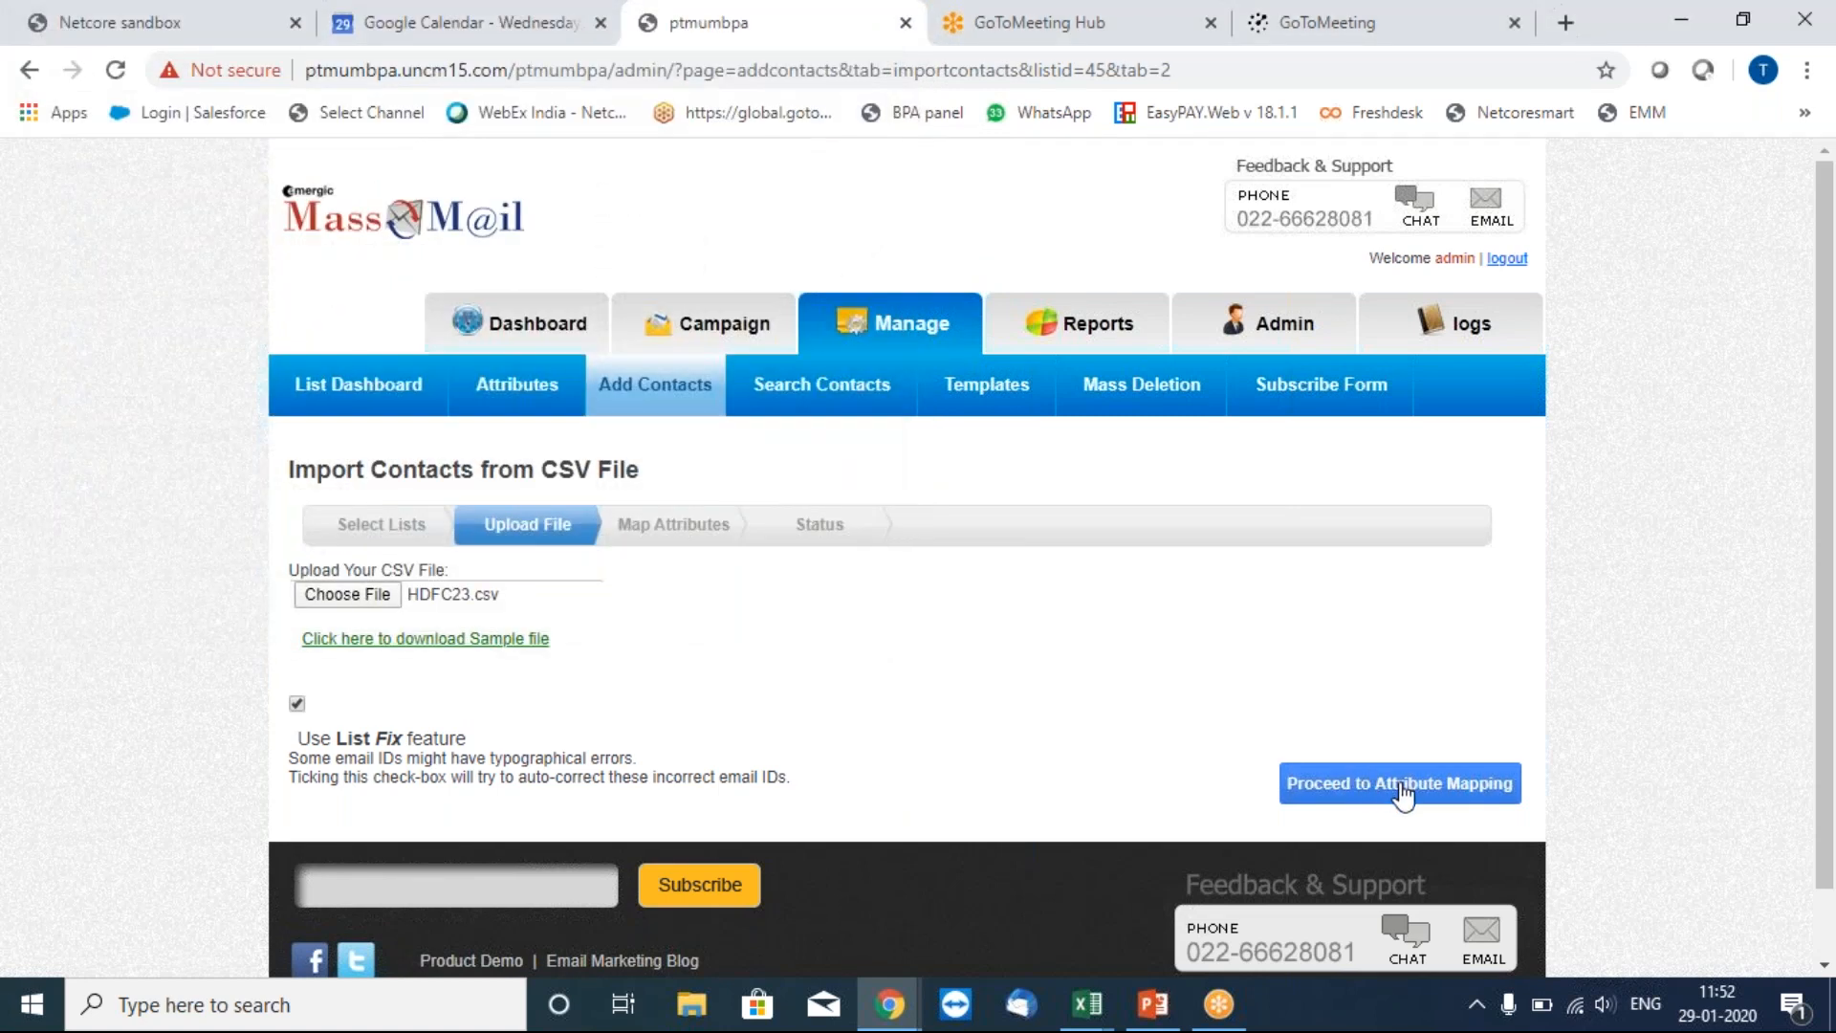
{"action": "left_click", "coordinate": [1402, 786]}
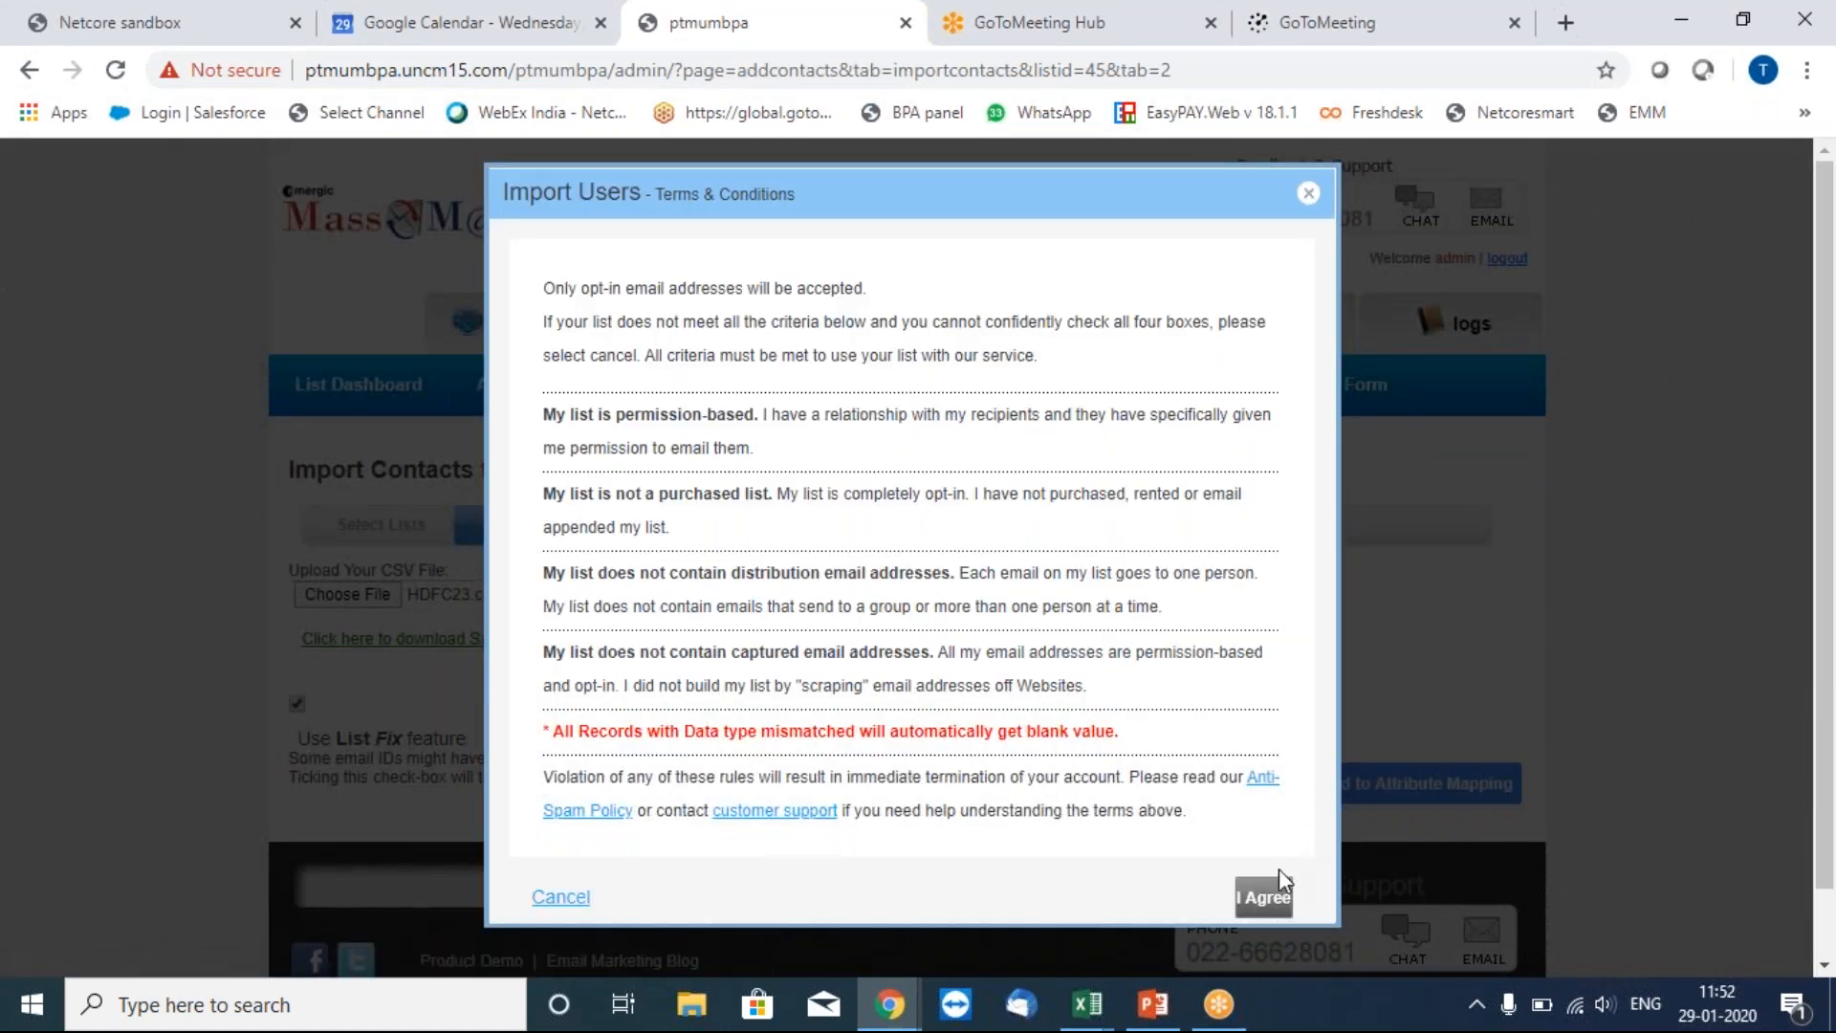
{"action": "left_click", "coordinate": [1264, 898]}
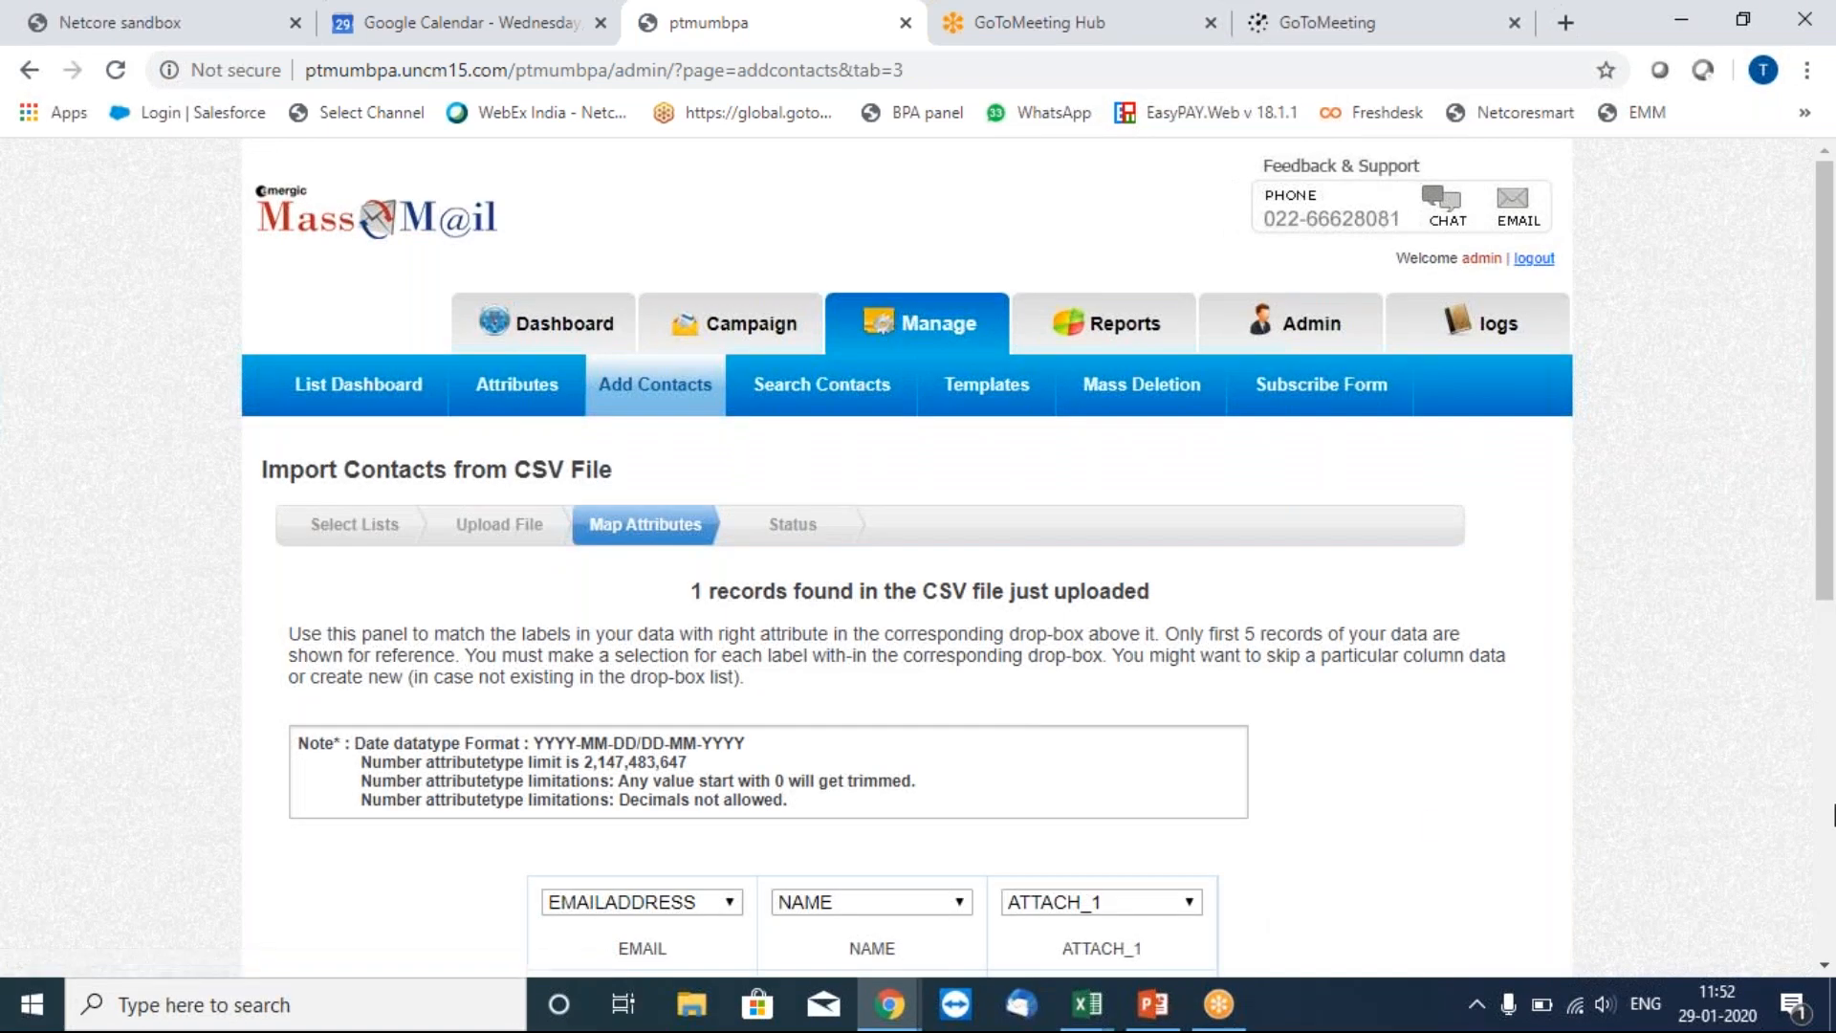
Submit the import with Auto Correct and the notification email, starting upload request 22455.
{"action": "scroll", "coordinate": [1833, 814], "scroll_direction": "down", "scroll_amount": 3}
{"action": "scroll", "coordinate": [1833, 814], "scroll_direction": "down", "scroll_amount": 4}
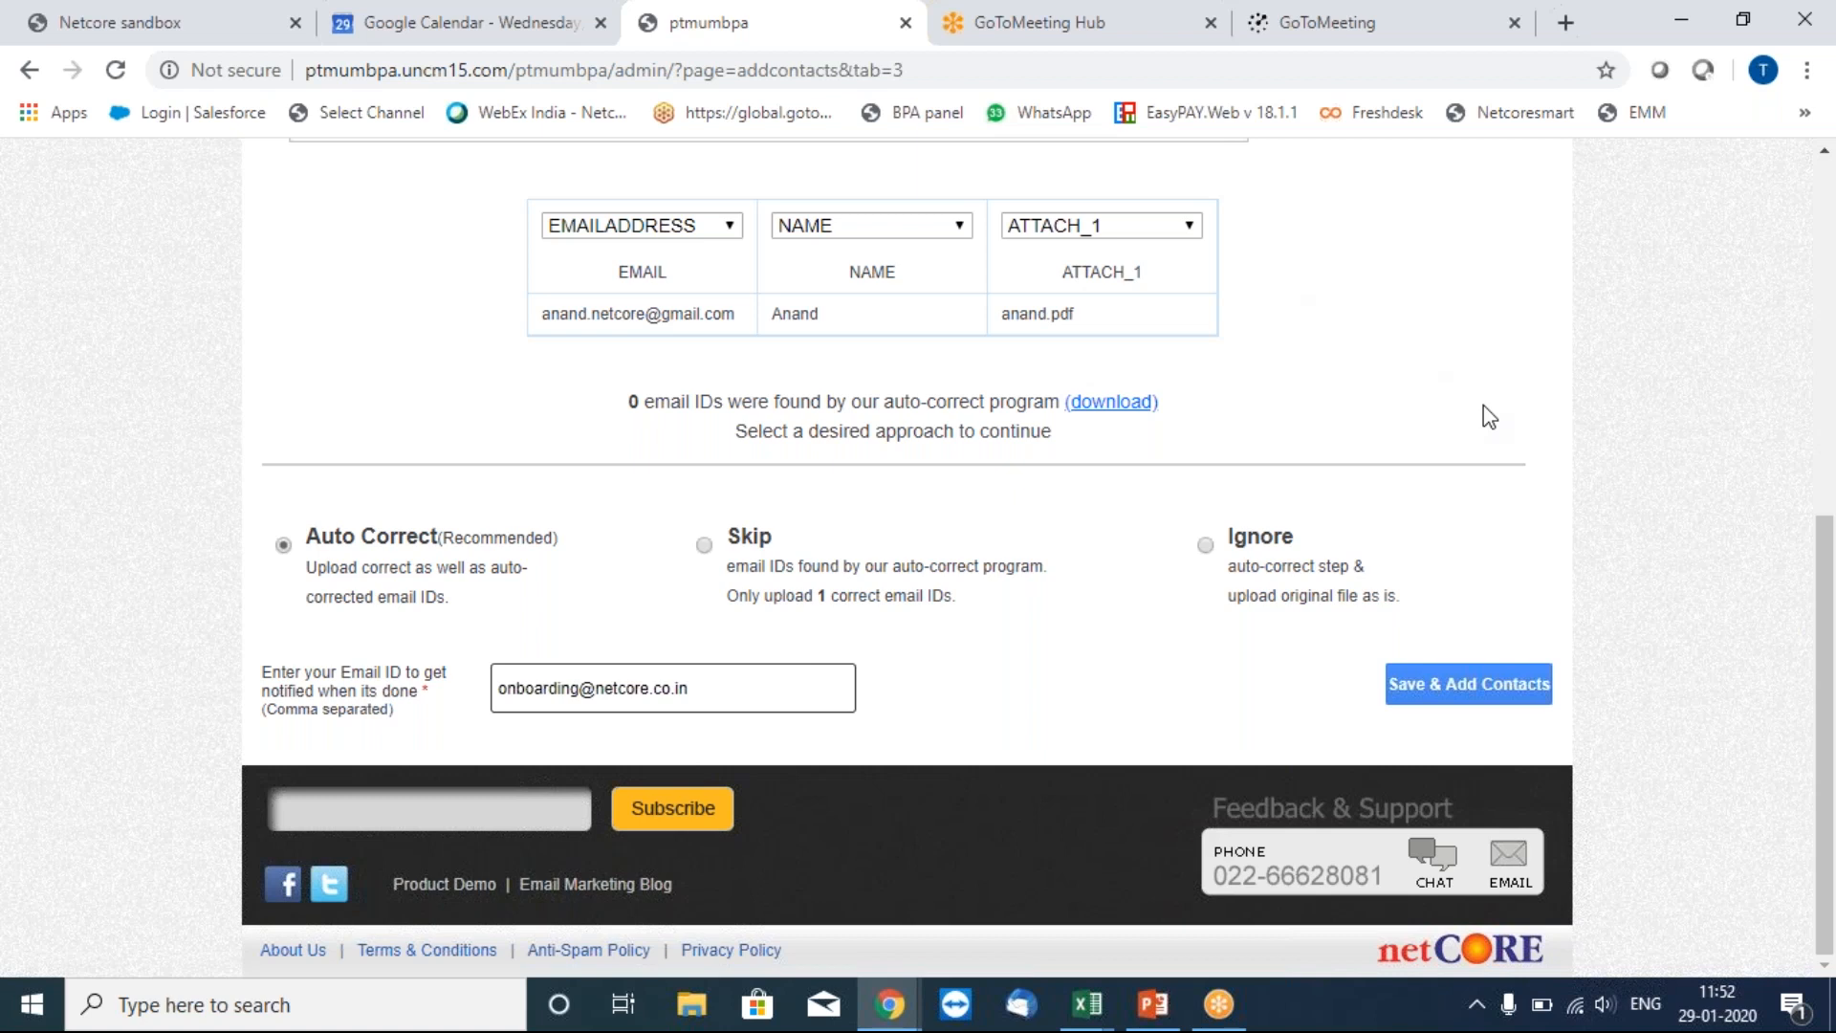
{"action": "left_click", "coordinate": [1474, 705]}
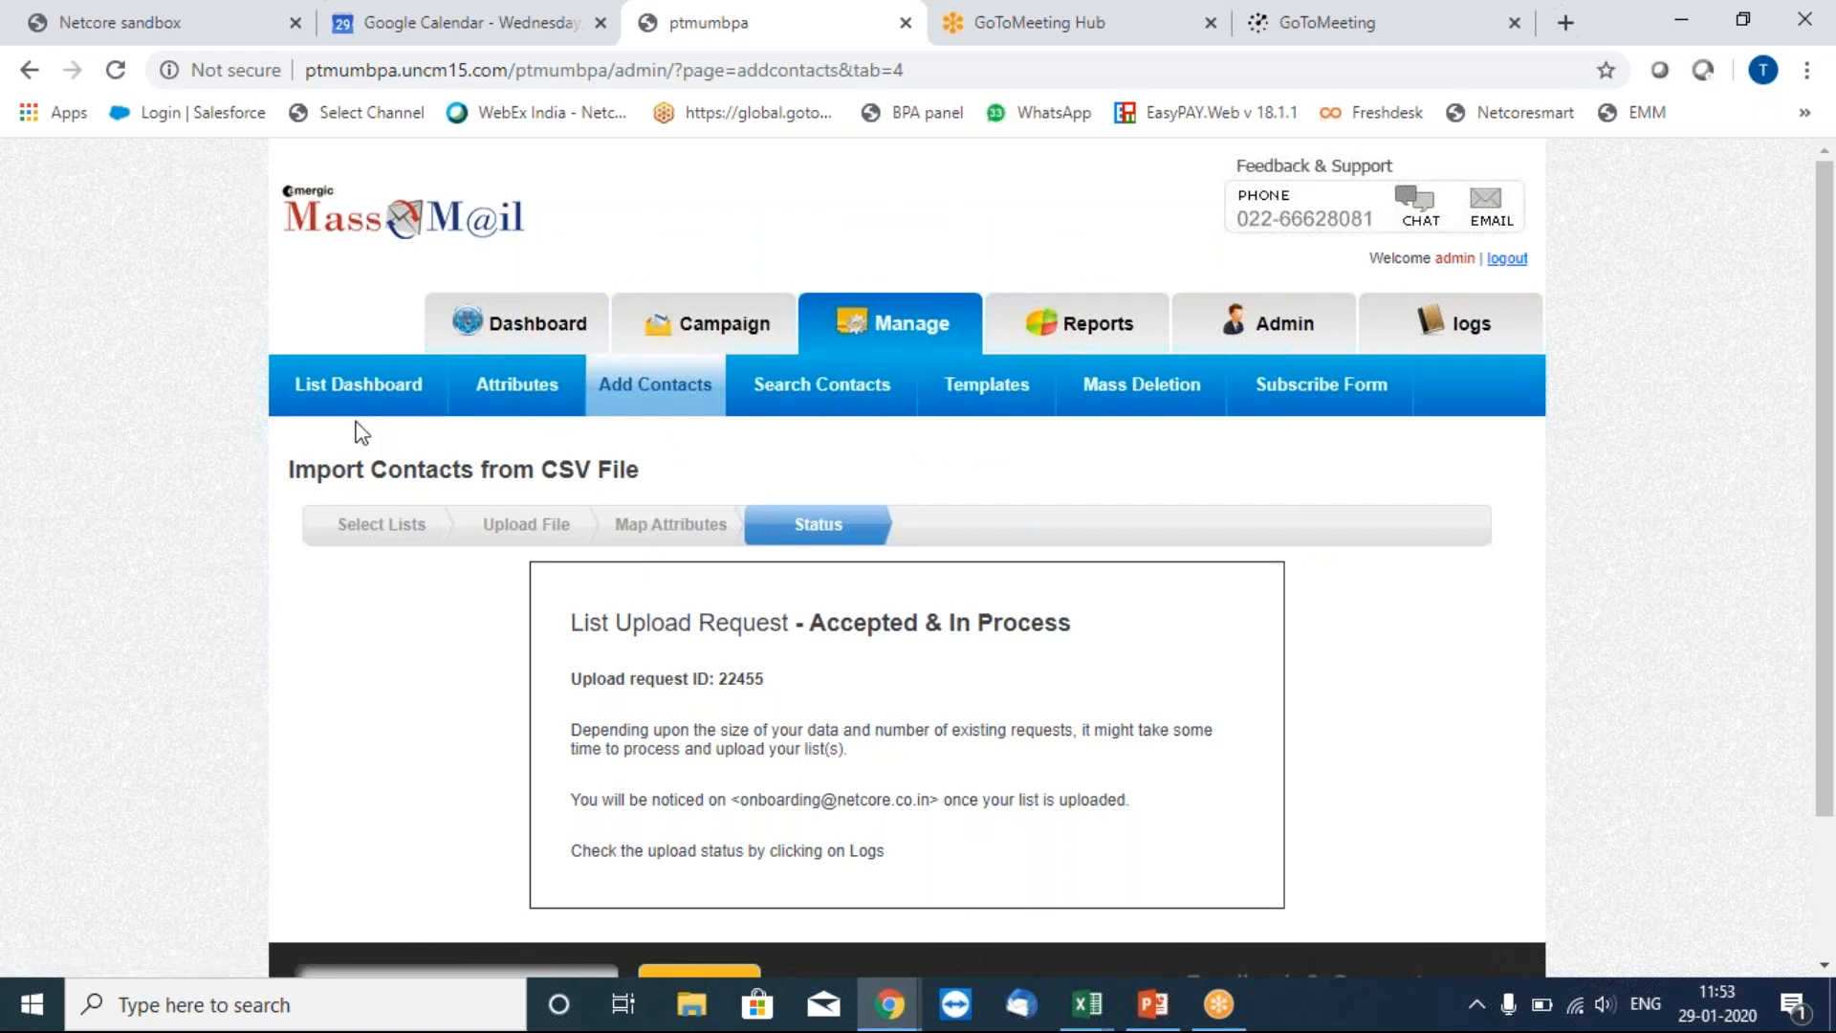
Refresh Test BPA2 to confirm one contact, then start a new campaign.
{"action": "left_click", "coordinate": [384, 387]}
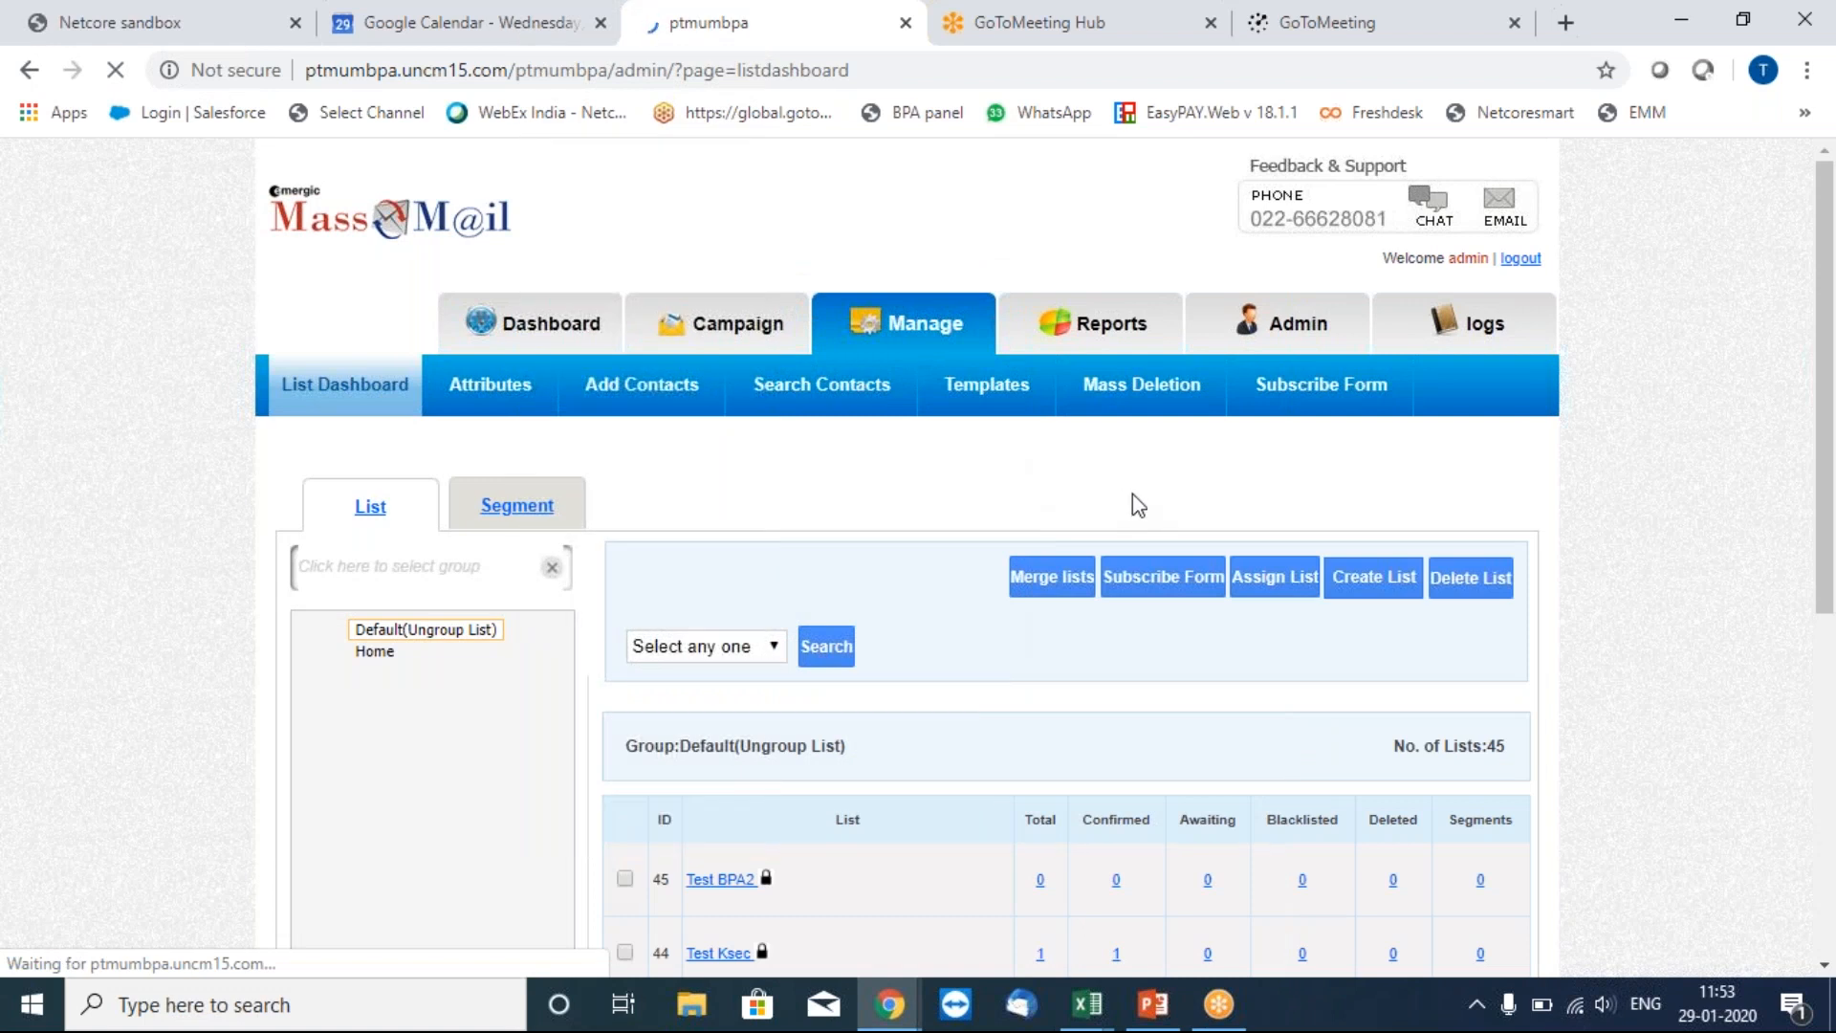
{"action": "mouse_move", "coordinate": [909, 902]}
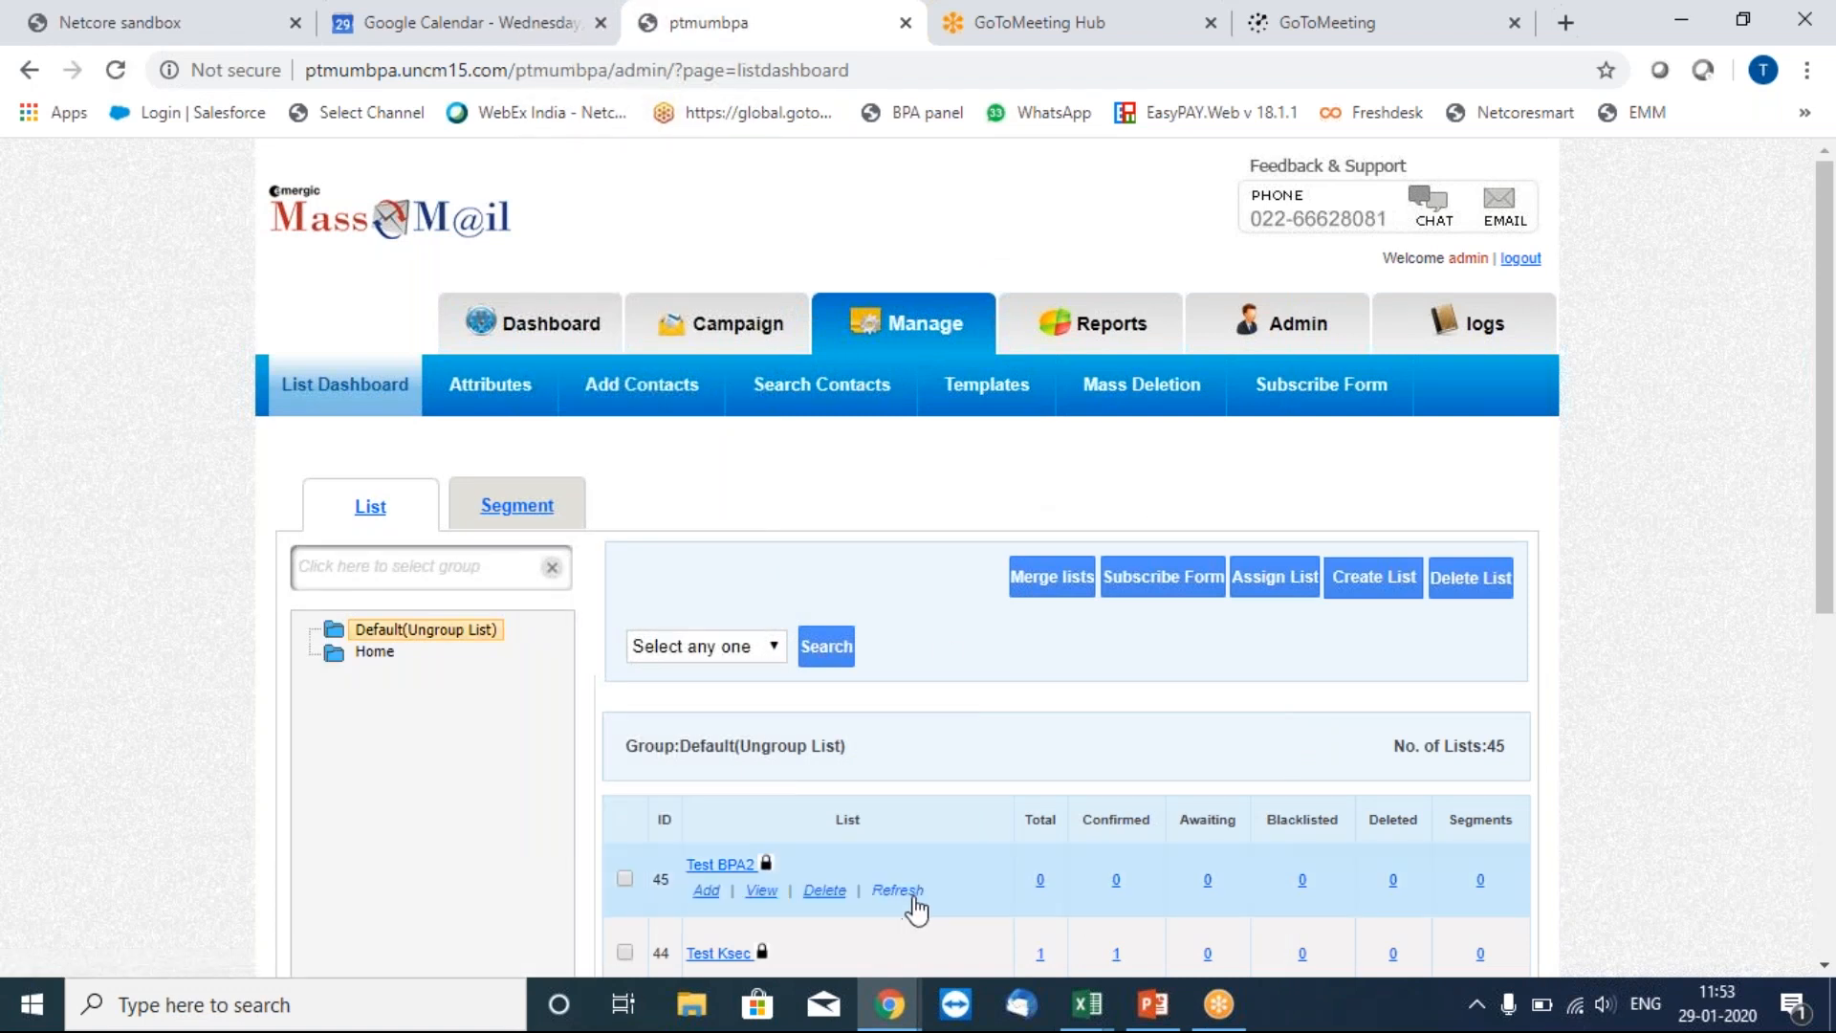
{"action": "left_click", "coordinate": [912, 899]}
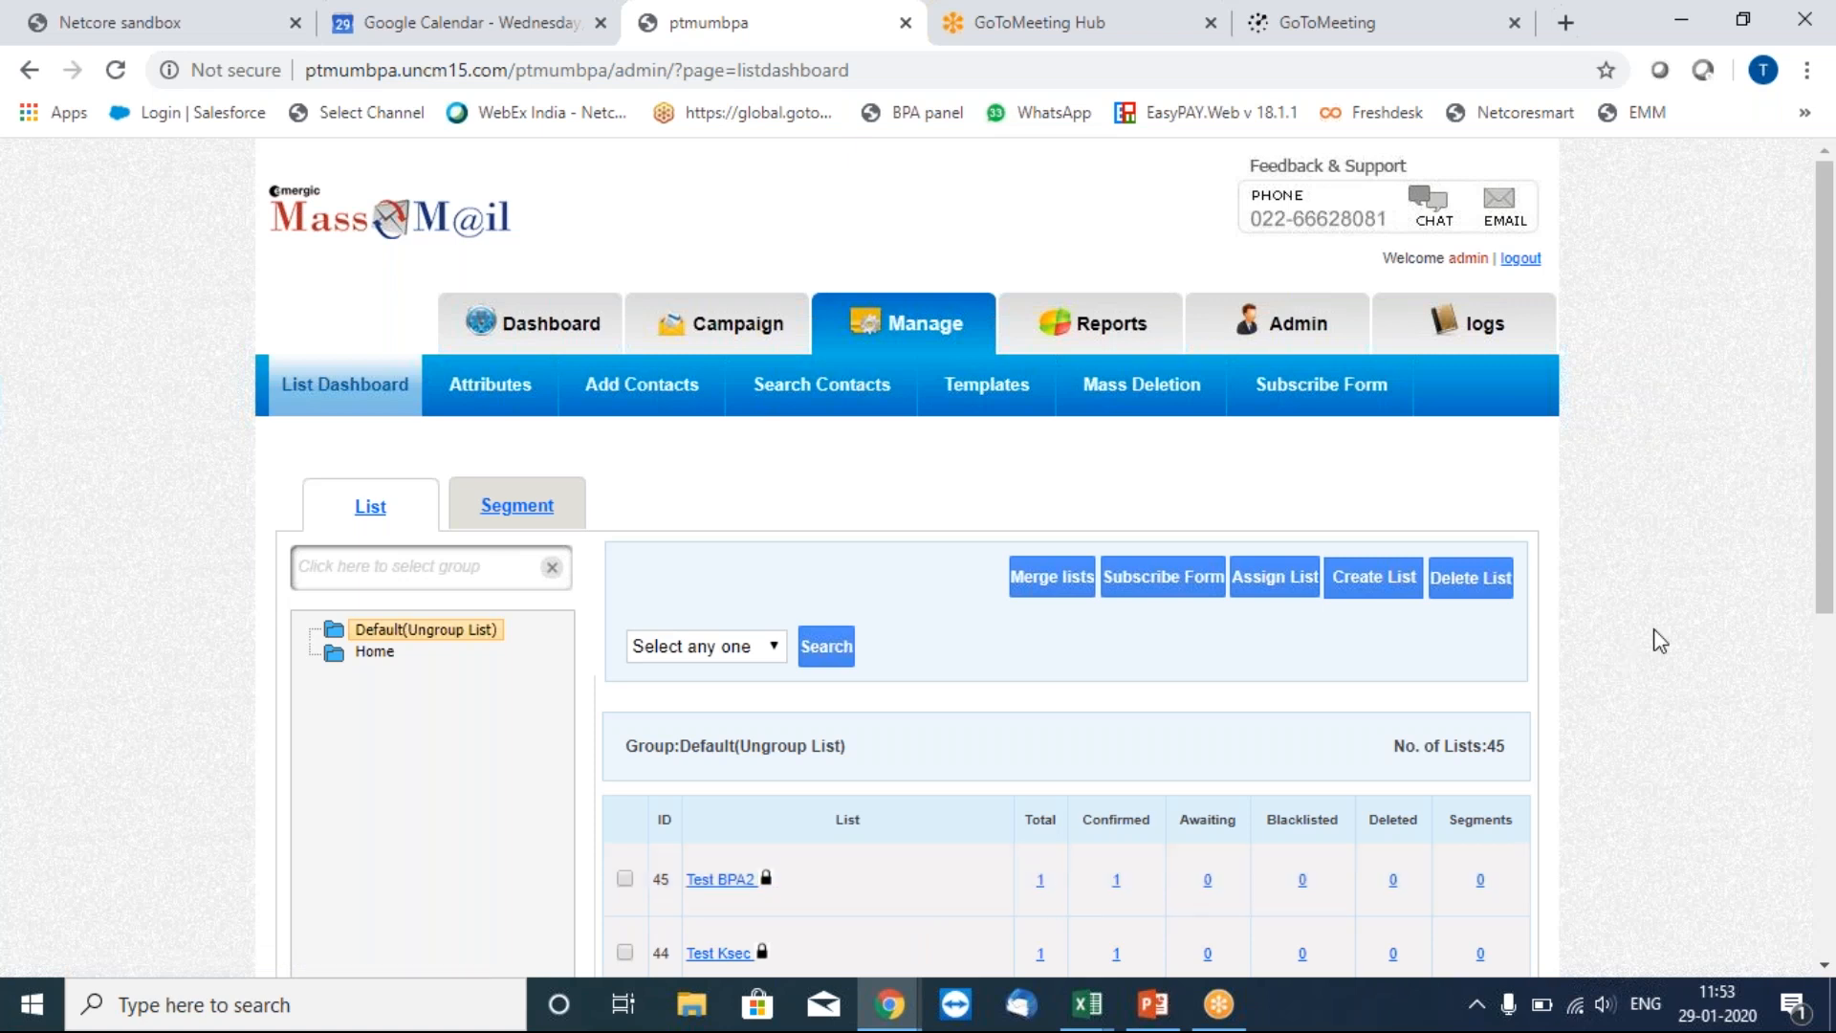
{"action": "left_click", "coordinate": [733, 330]}
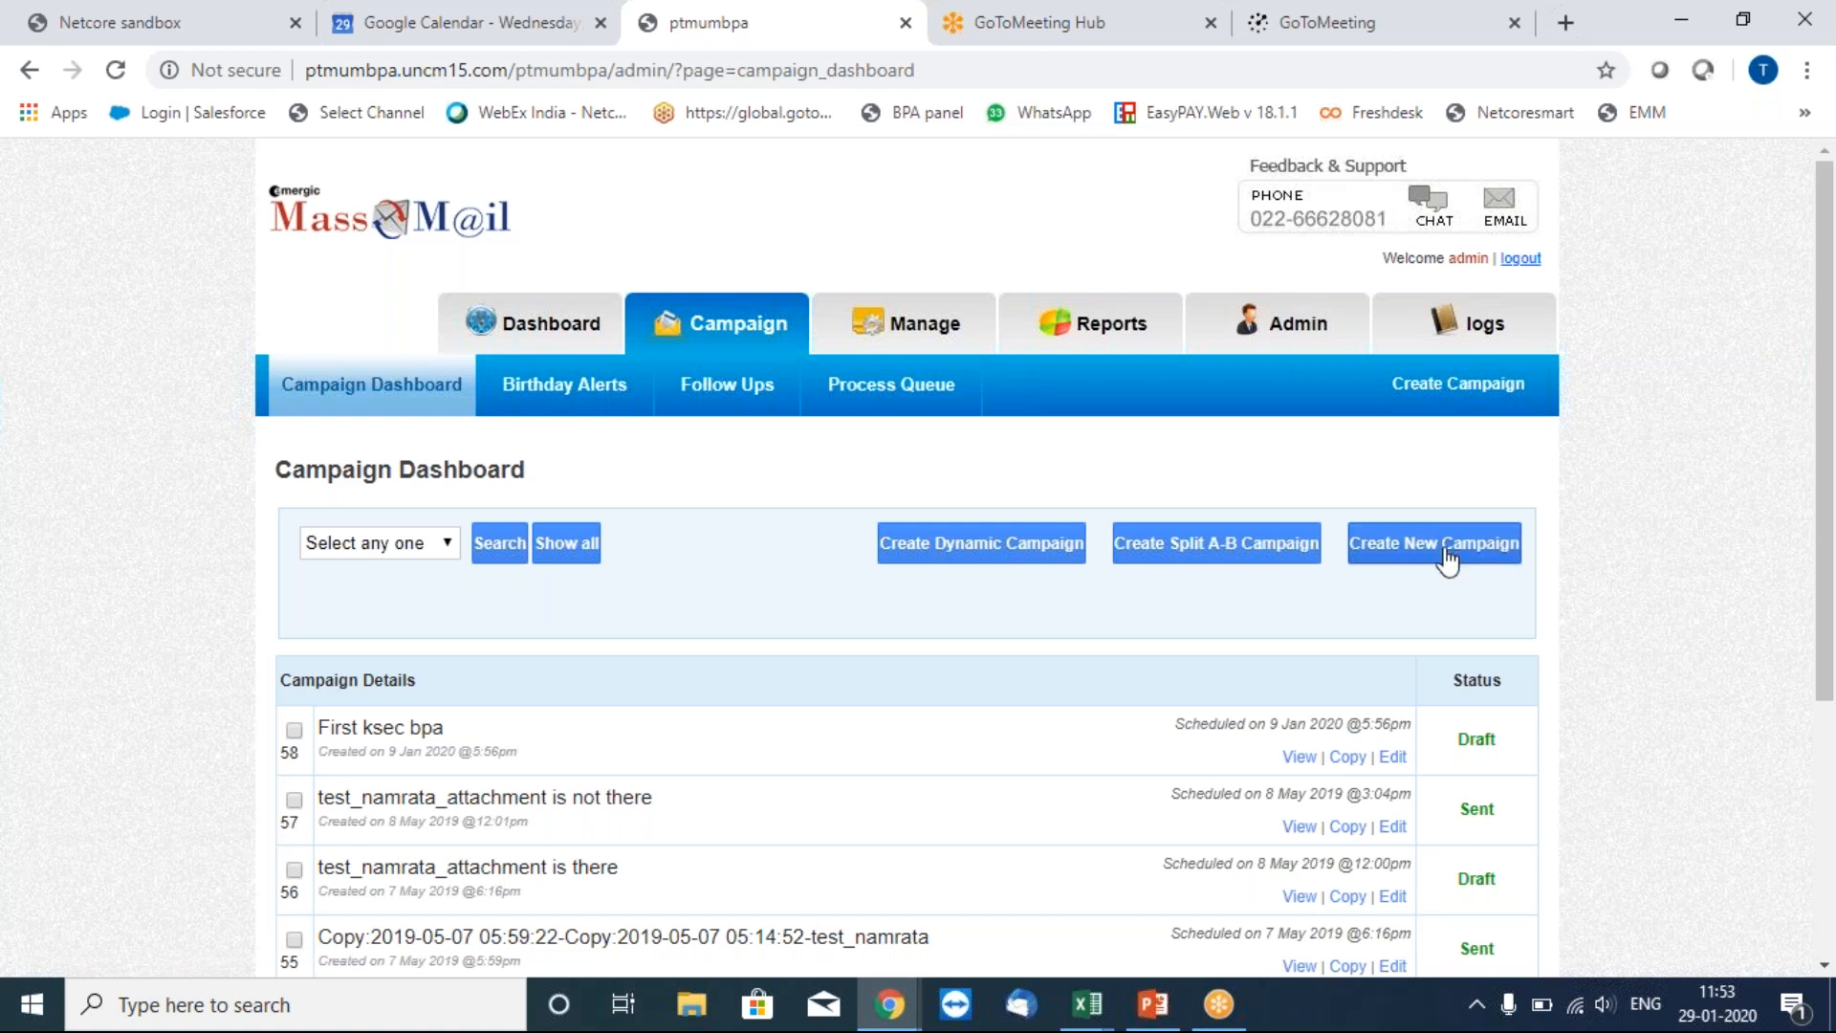
{"action": "left_click", "coordinate": [1449, 562]}
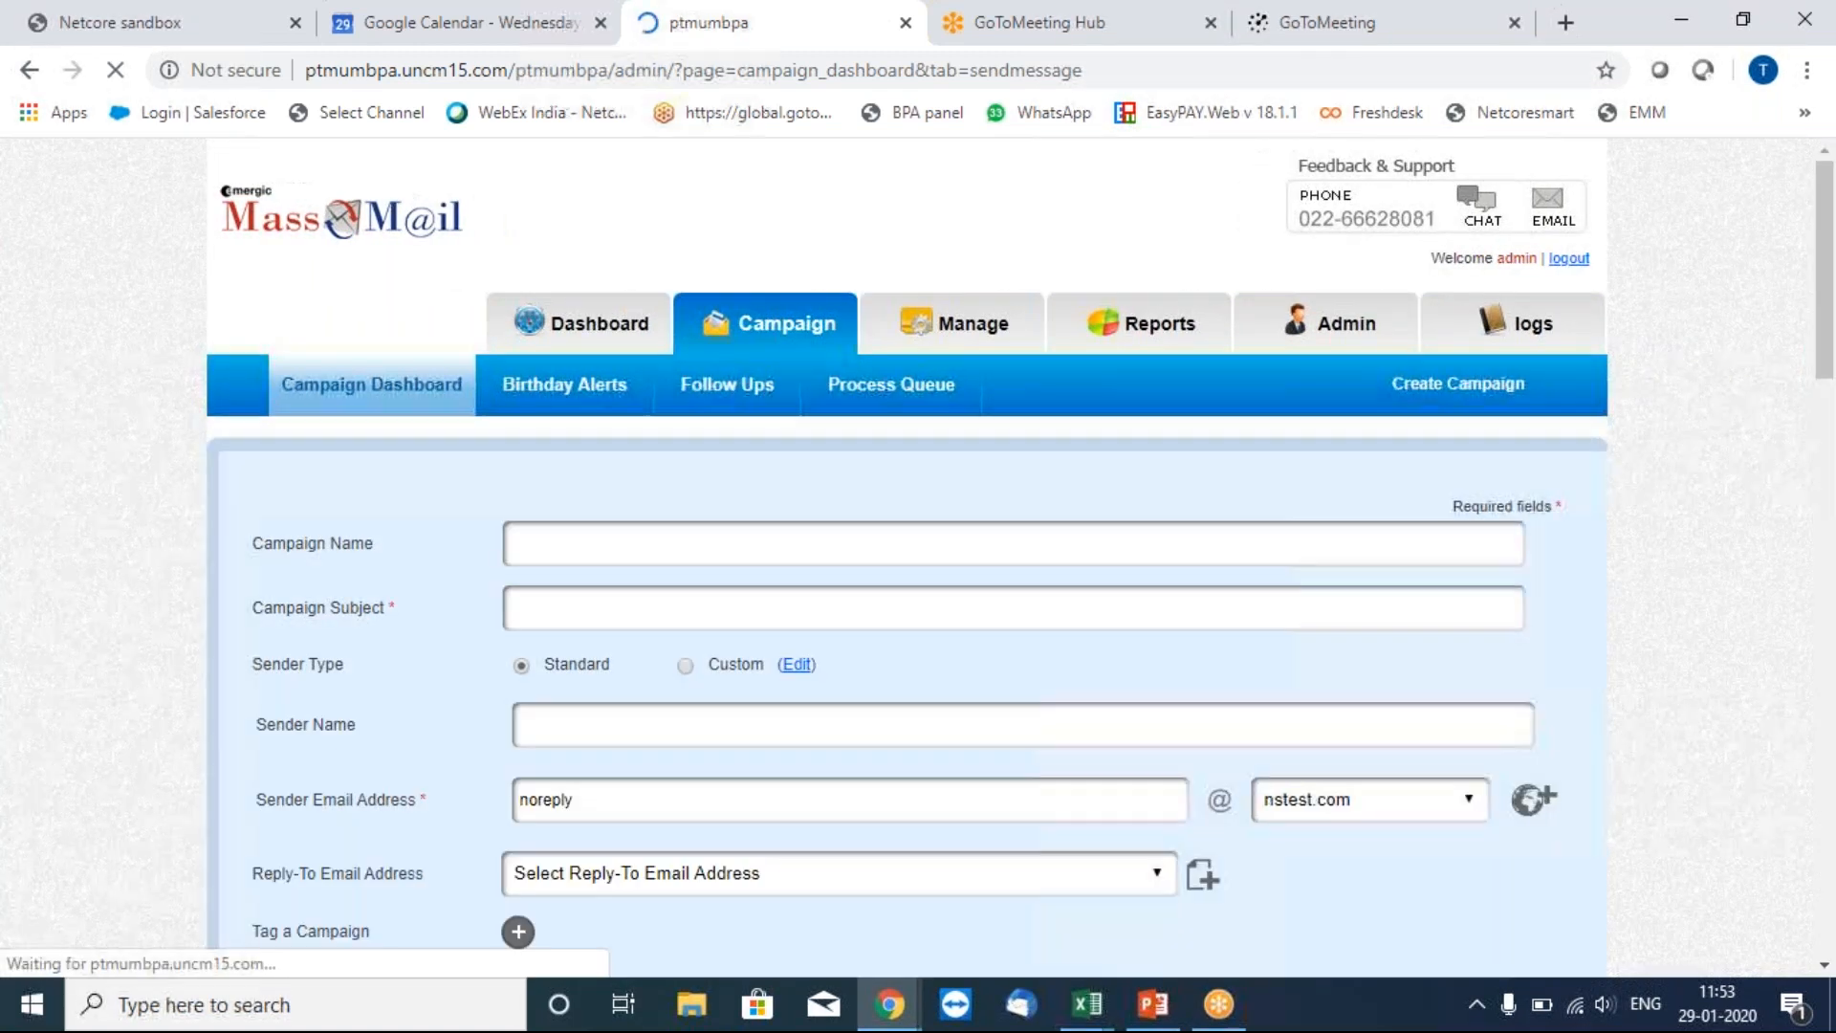
{"action": "left_click", "coordinate": [883, 543]}
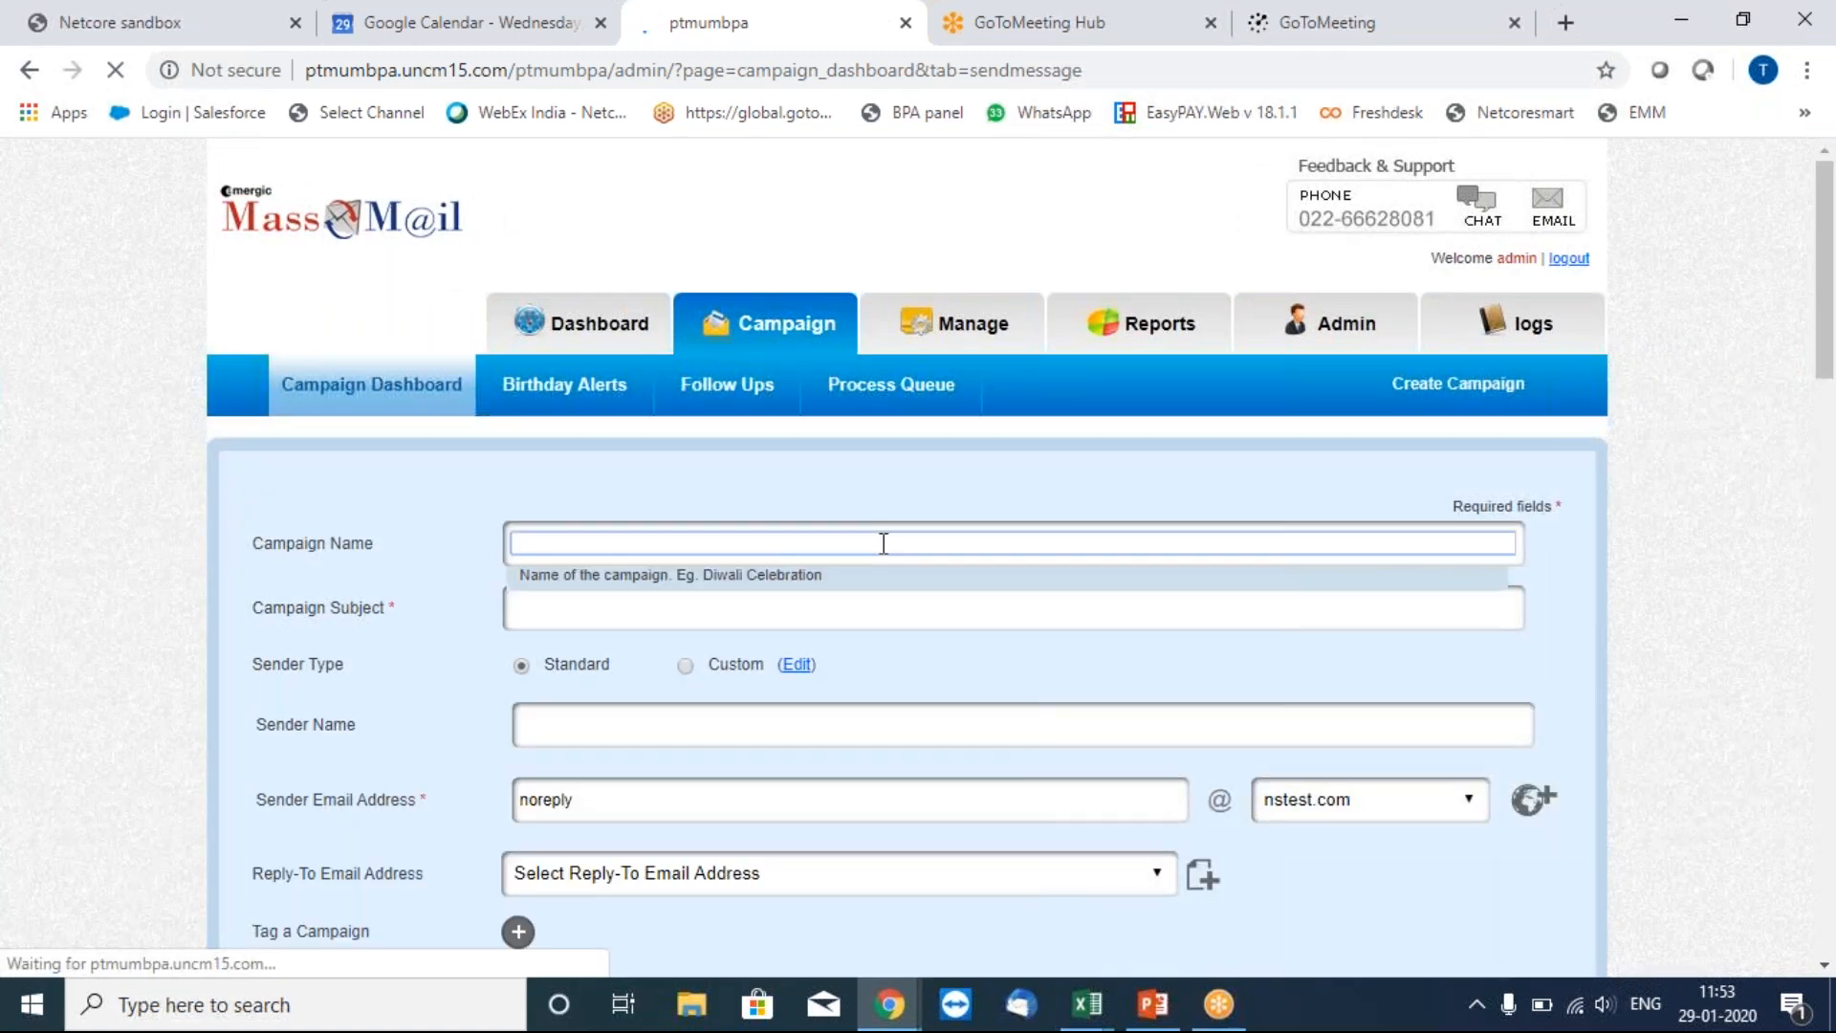
{"action": "type", "text": "Test"}
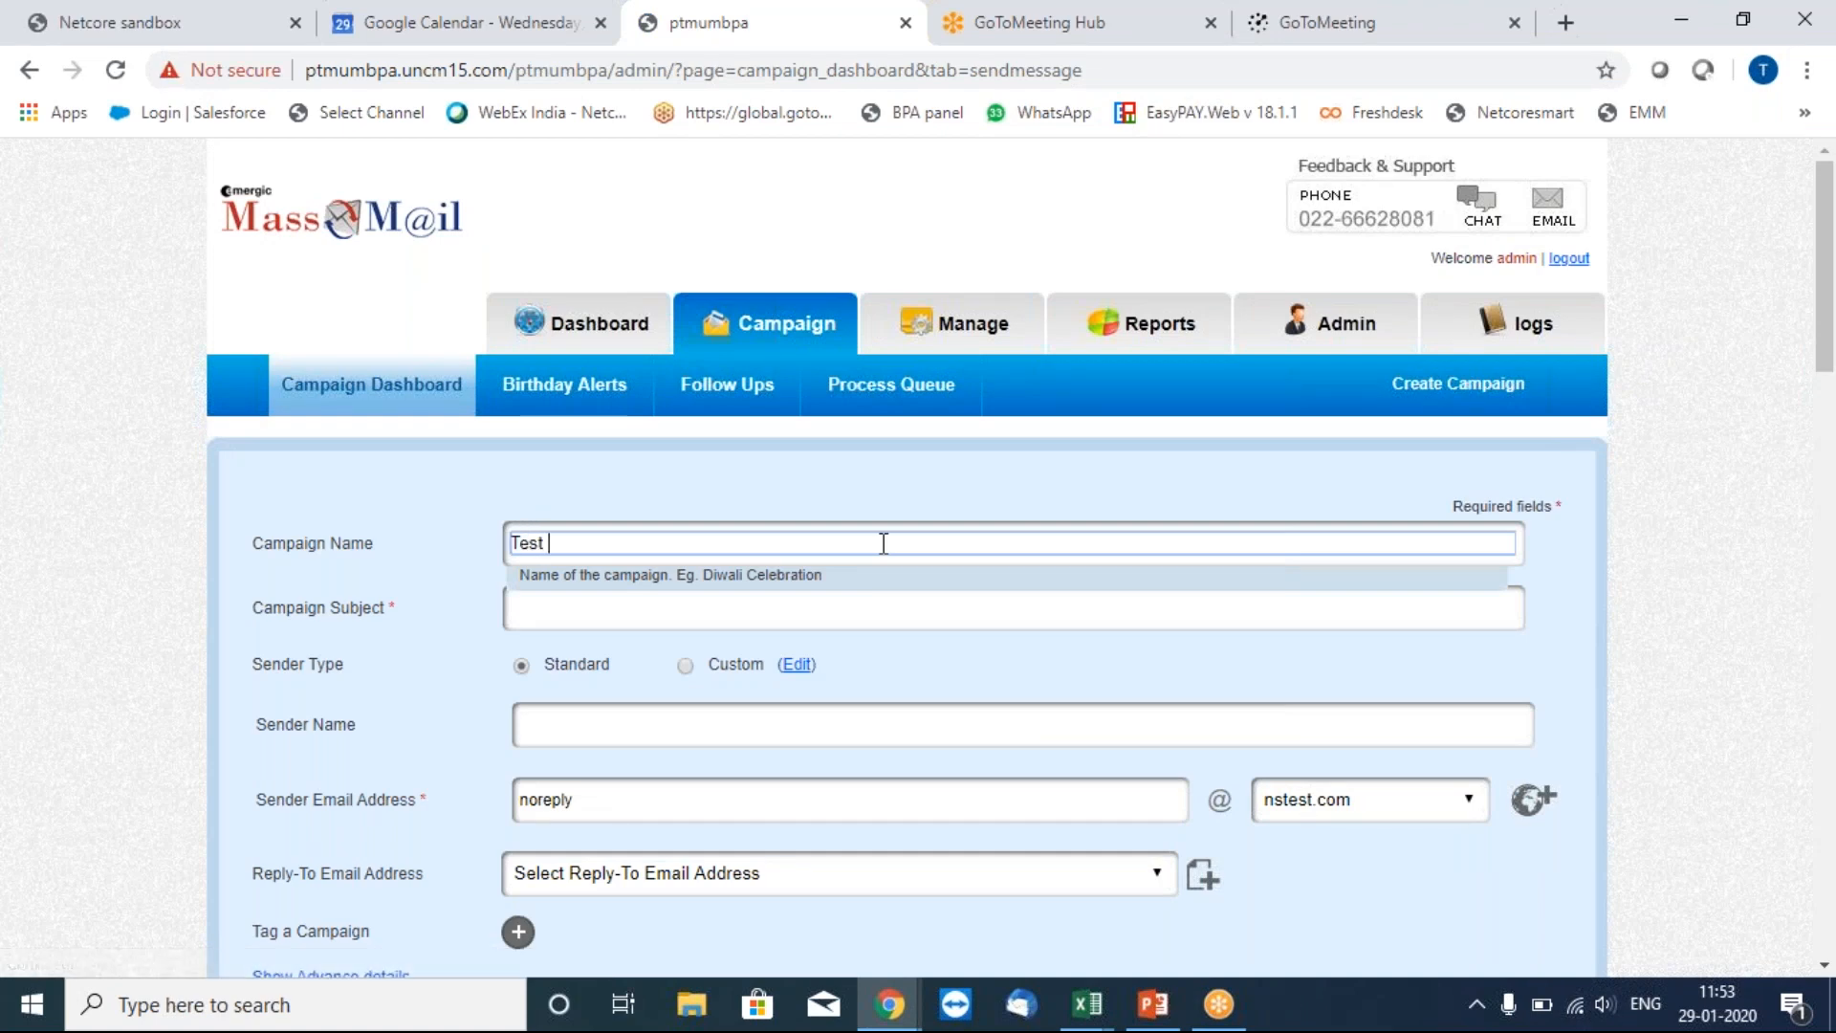
{"action": "type", "text": "bpa21"}
{"action": "left_click", "coordinate": [792, 615]}
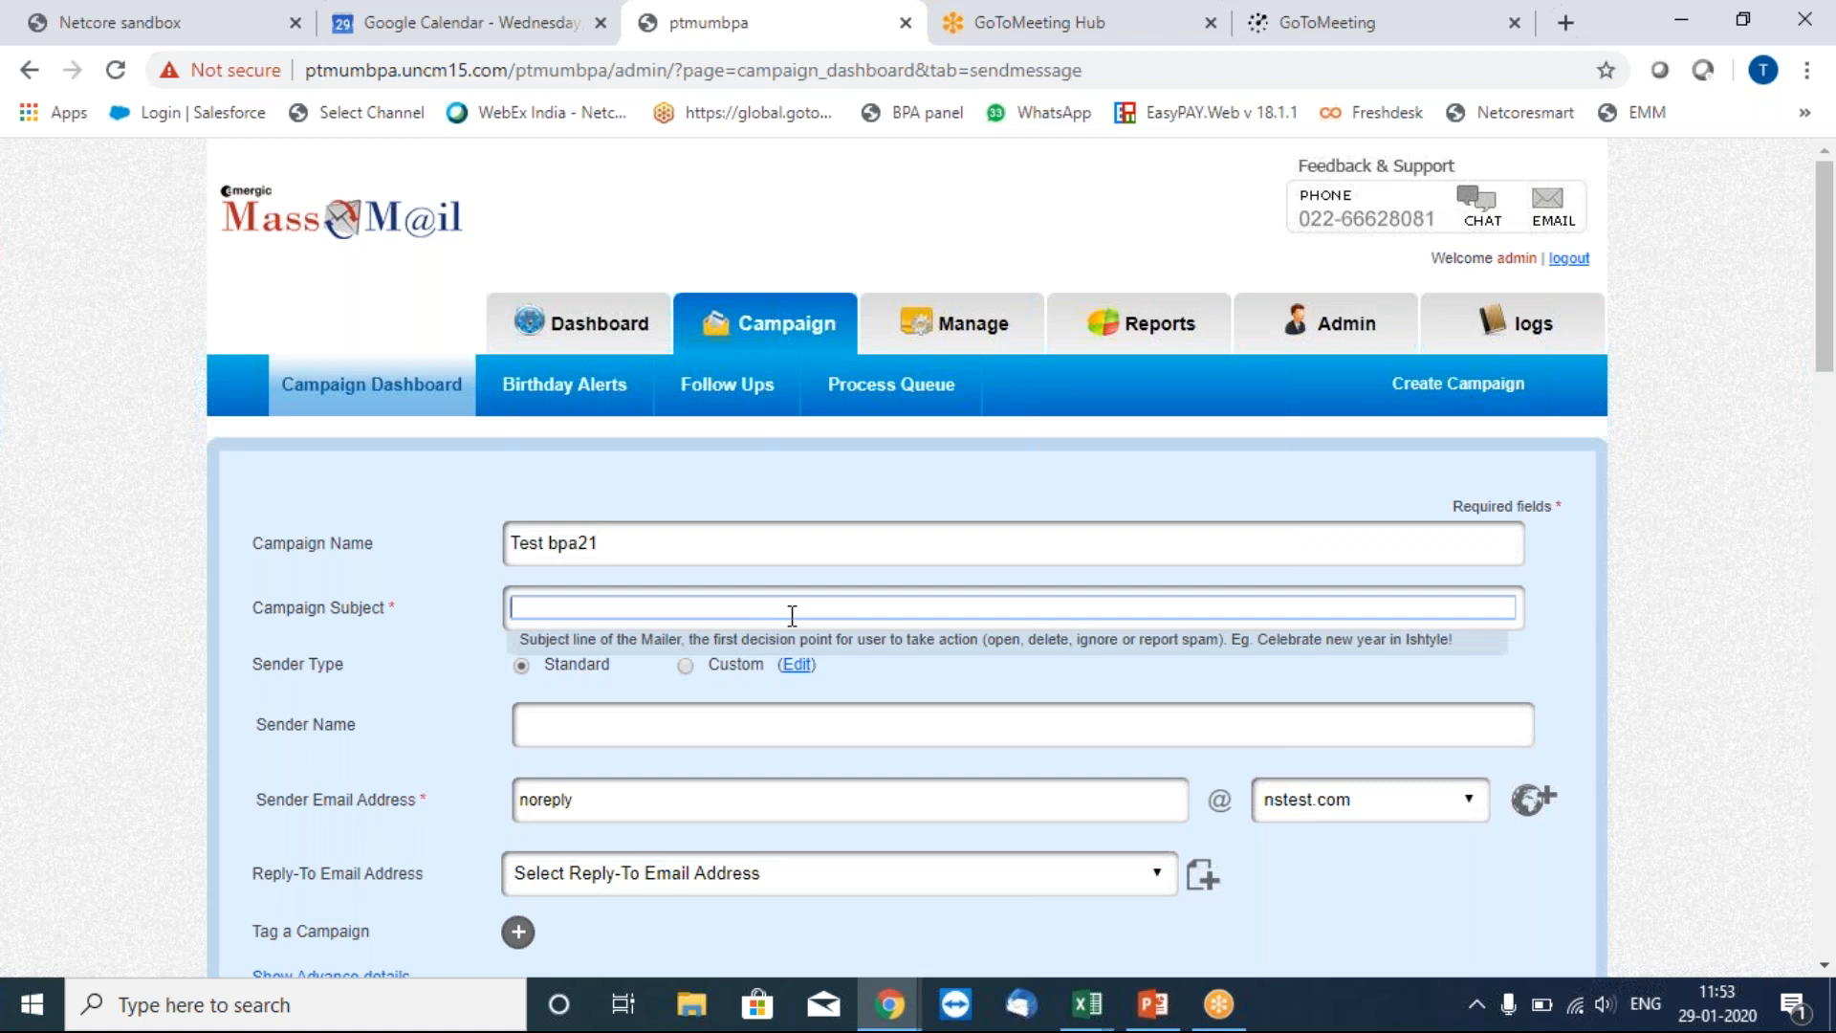
{"action": "type", "text": "Hey [NAME] , pleas"}
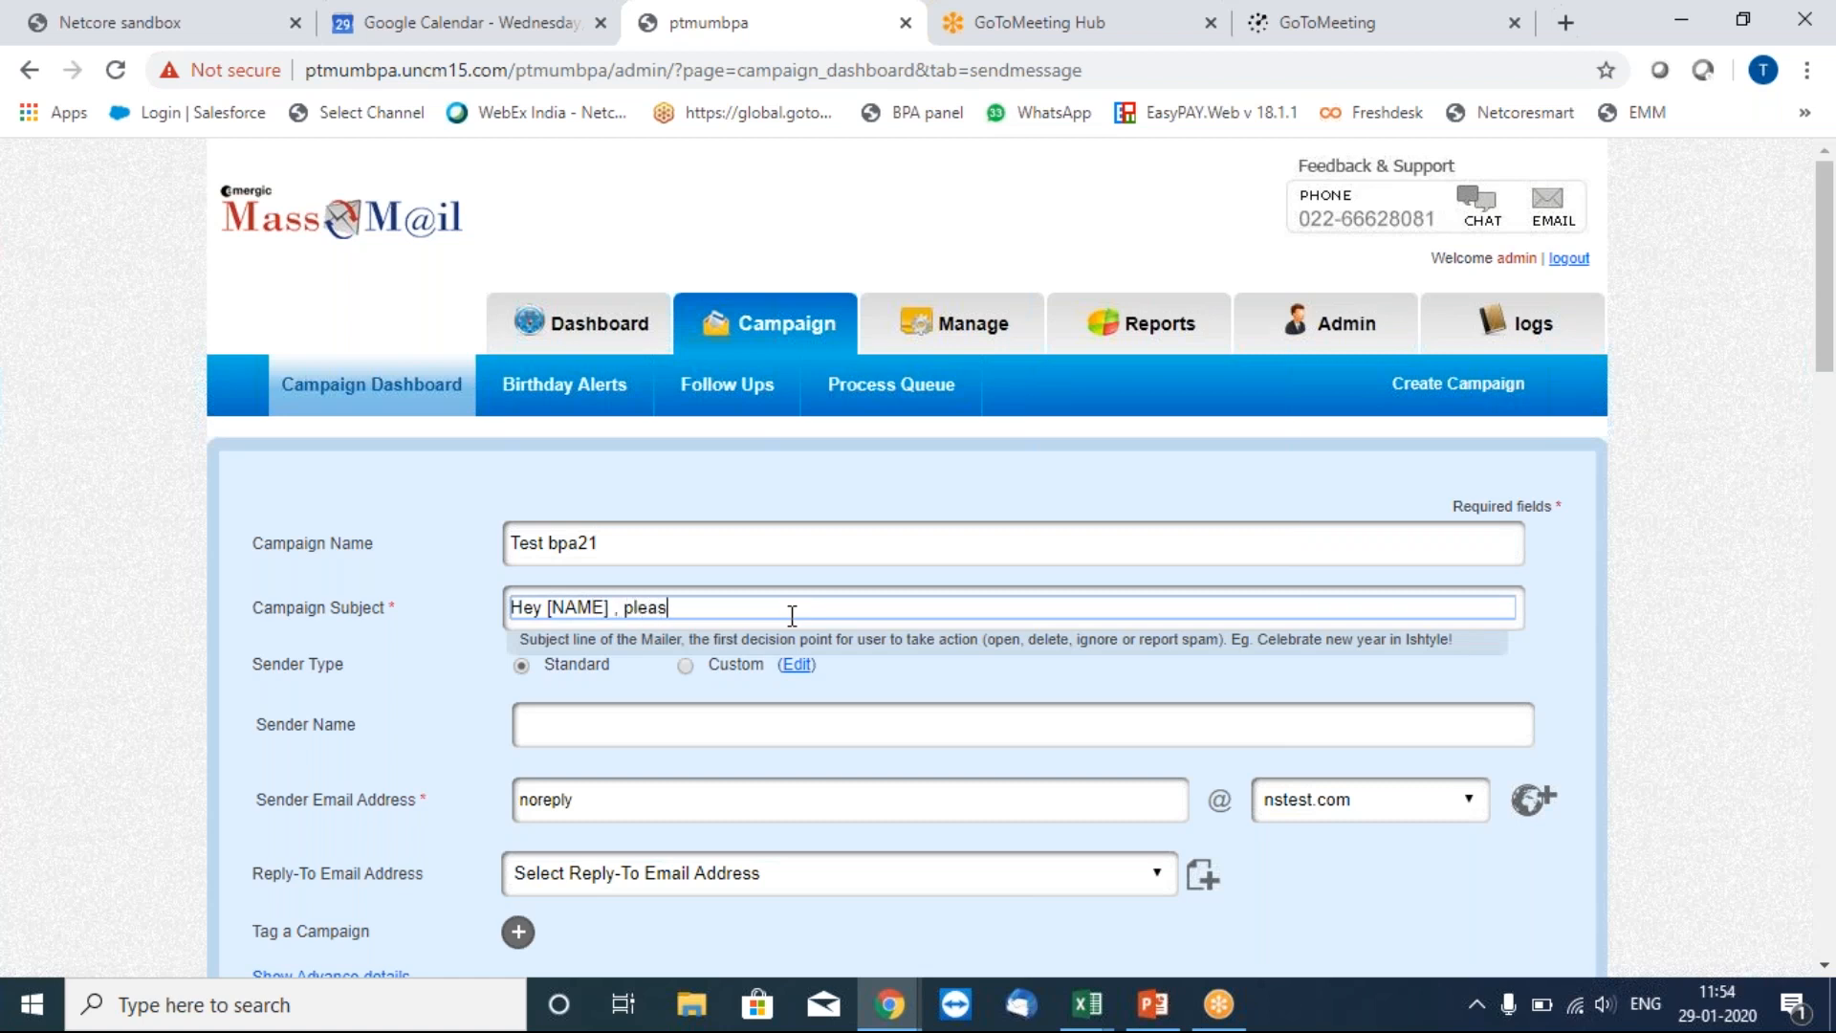
{"action": "type", "text": "e find your monthly attachment"}
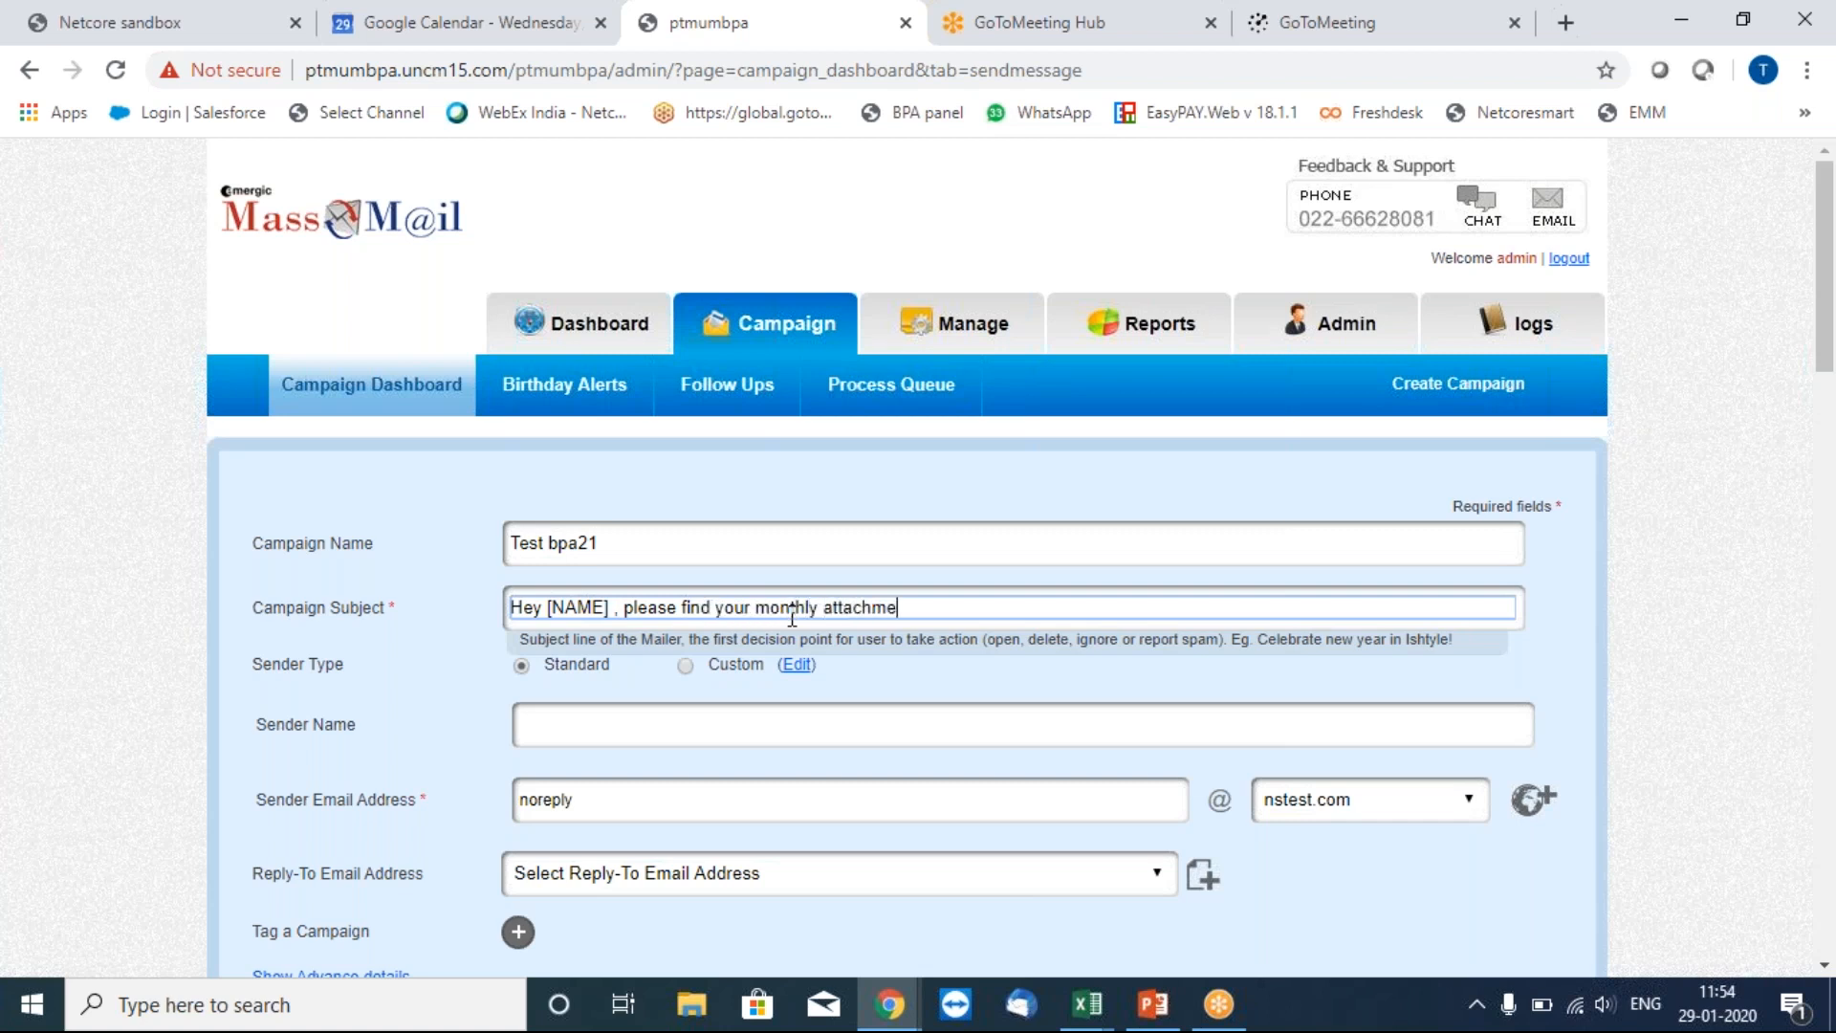
{"action": "left_click", "coordinate": [676, 724]}
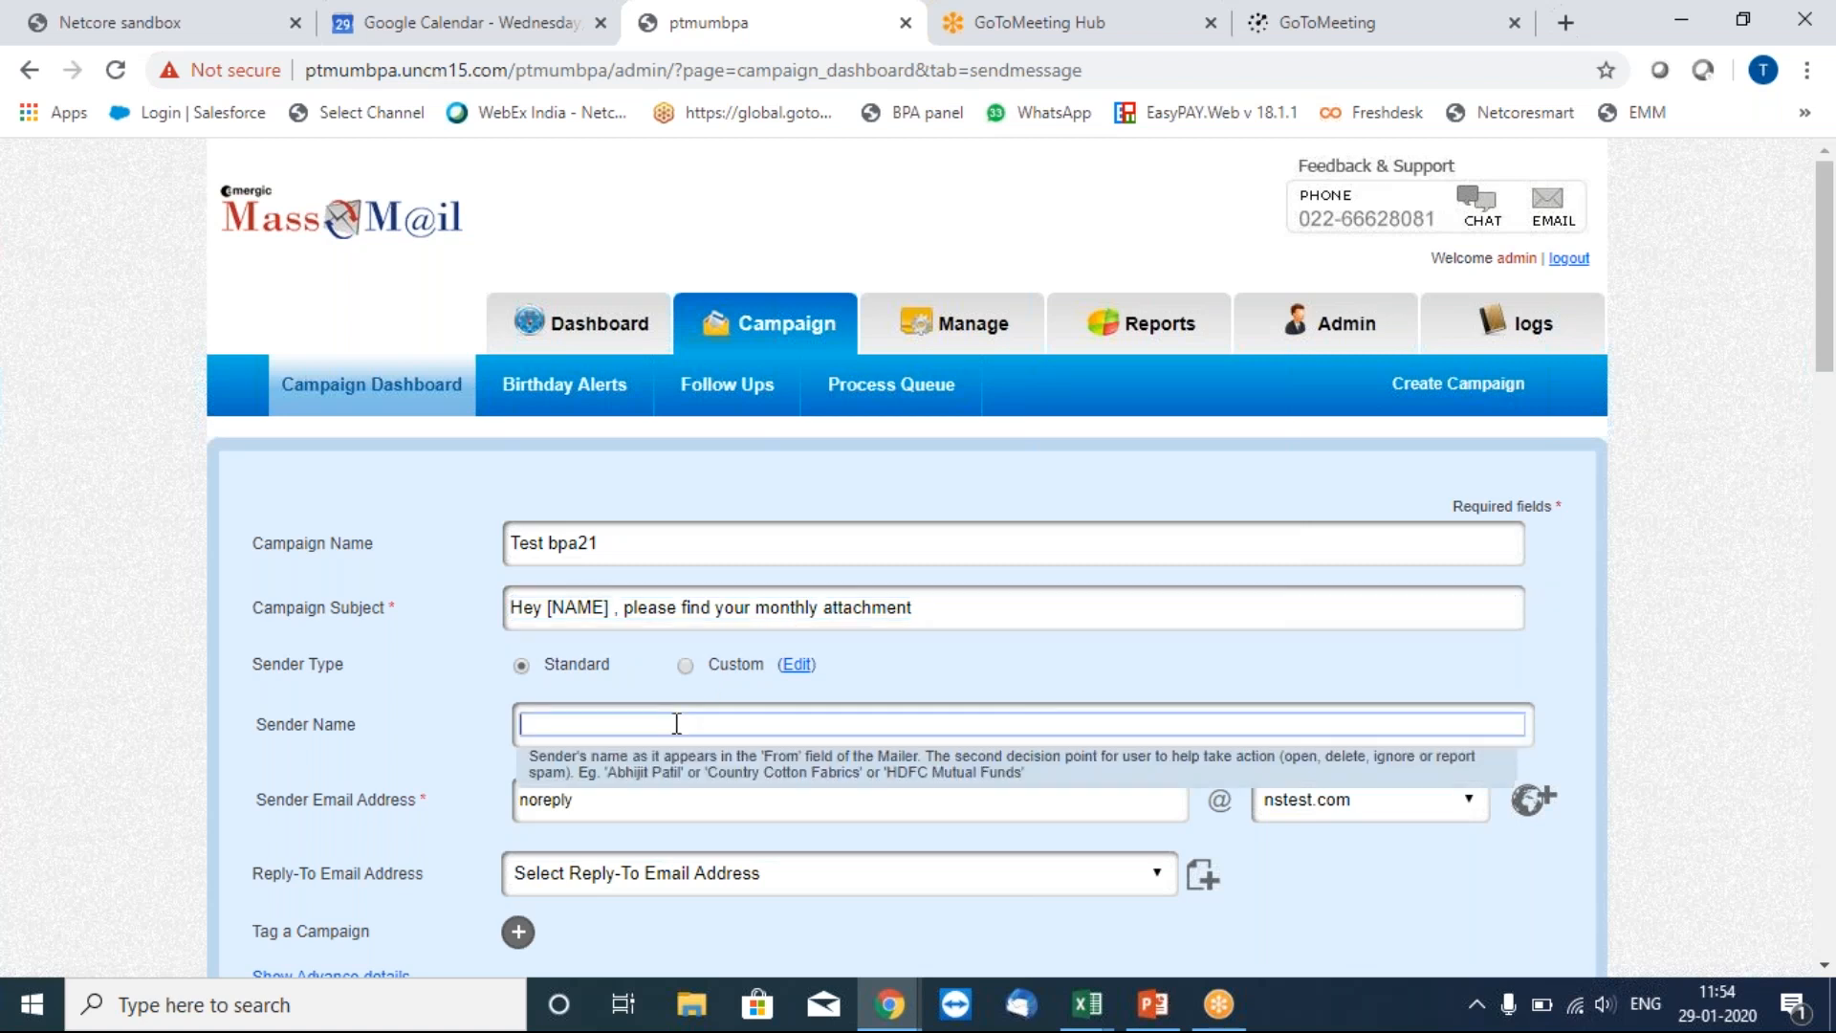
{"action": "left_click", "coordinate": [1428, 820]}
{"action": "left_click", "coordinate": [1423, 808]}
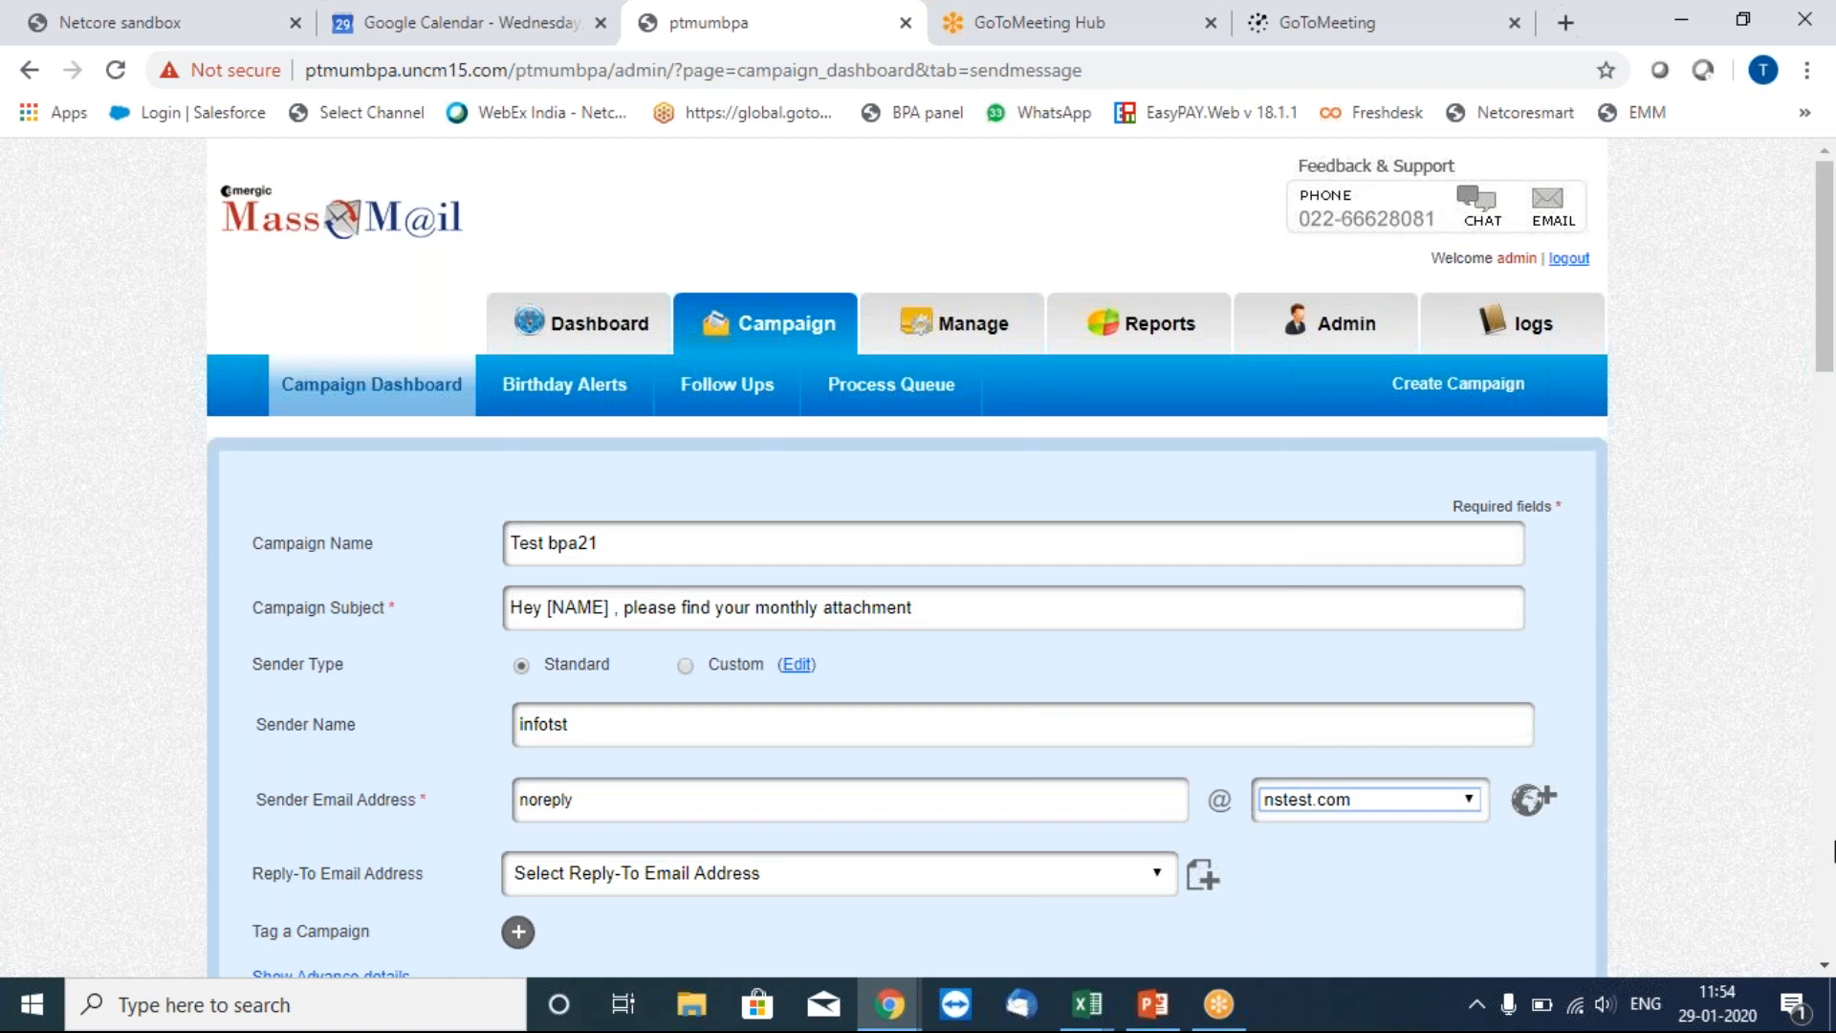
Type the body lines 'Hi [NAME]', 'Warm greetings from NTC' and 'Please find your attachment'.
{"action": "scroll", "coordinate": [570, 664], "scroll_direction": "down", "scroll_amount": 8}
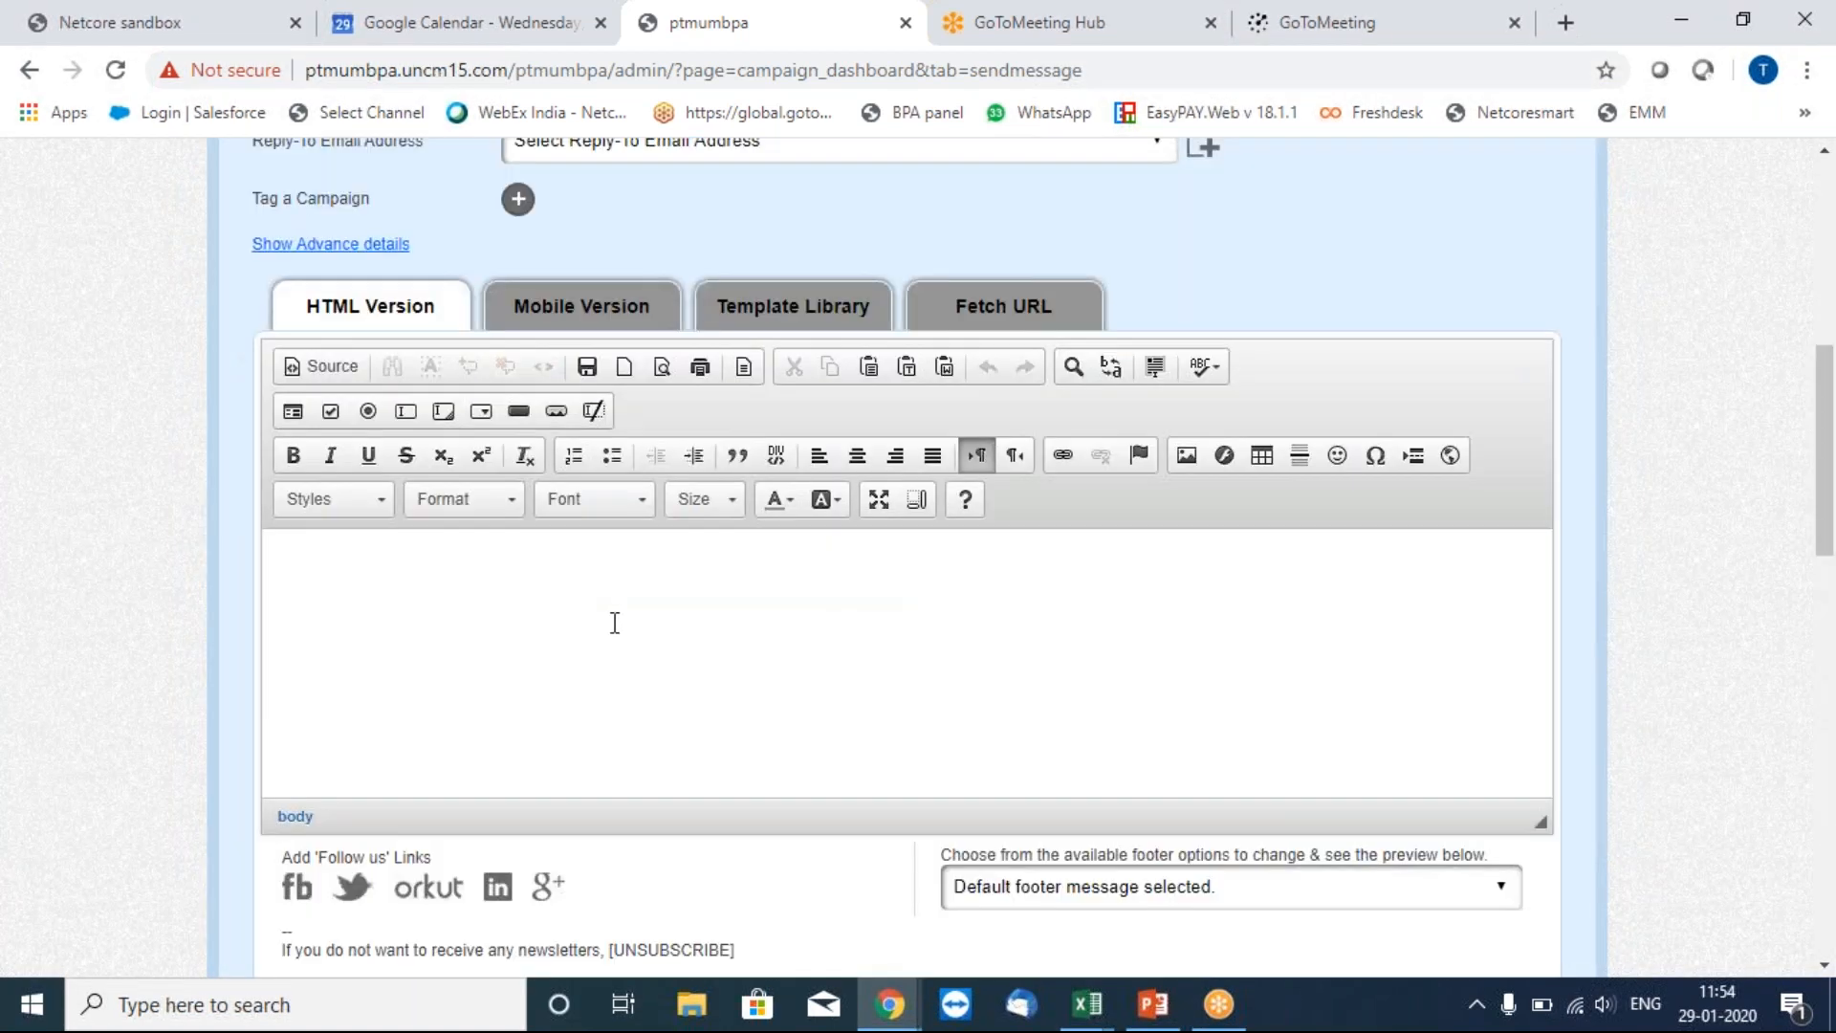
{"action": "left_click", "coordinate": [368, 563]}
{"action": "type", "text": "Hi thu"}
{"action": "key", "text": "BackSpace"}
{"action": "key", "text": "BackSpace"}
{"action": "key", "text": "BackSpace"}
{"action": "type", "text": "[NAME]"}
{"action": "key", "text": "Return"}
{"action": "type", "text": "Warm gr"}
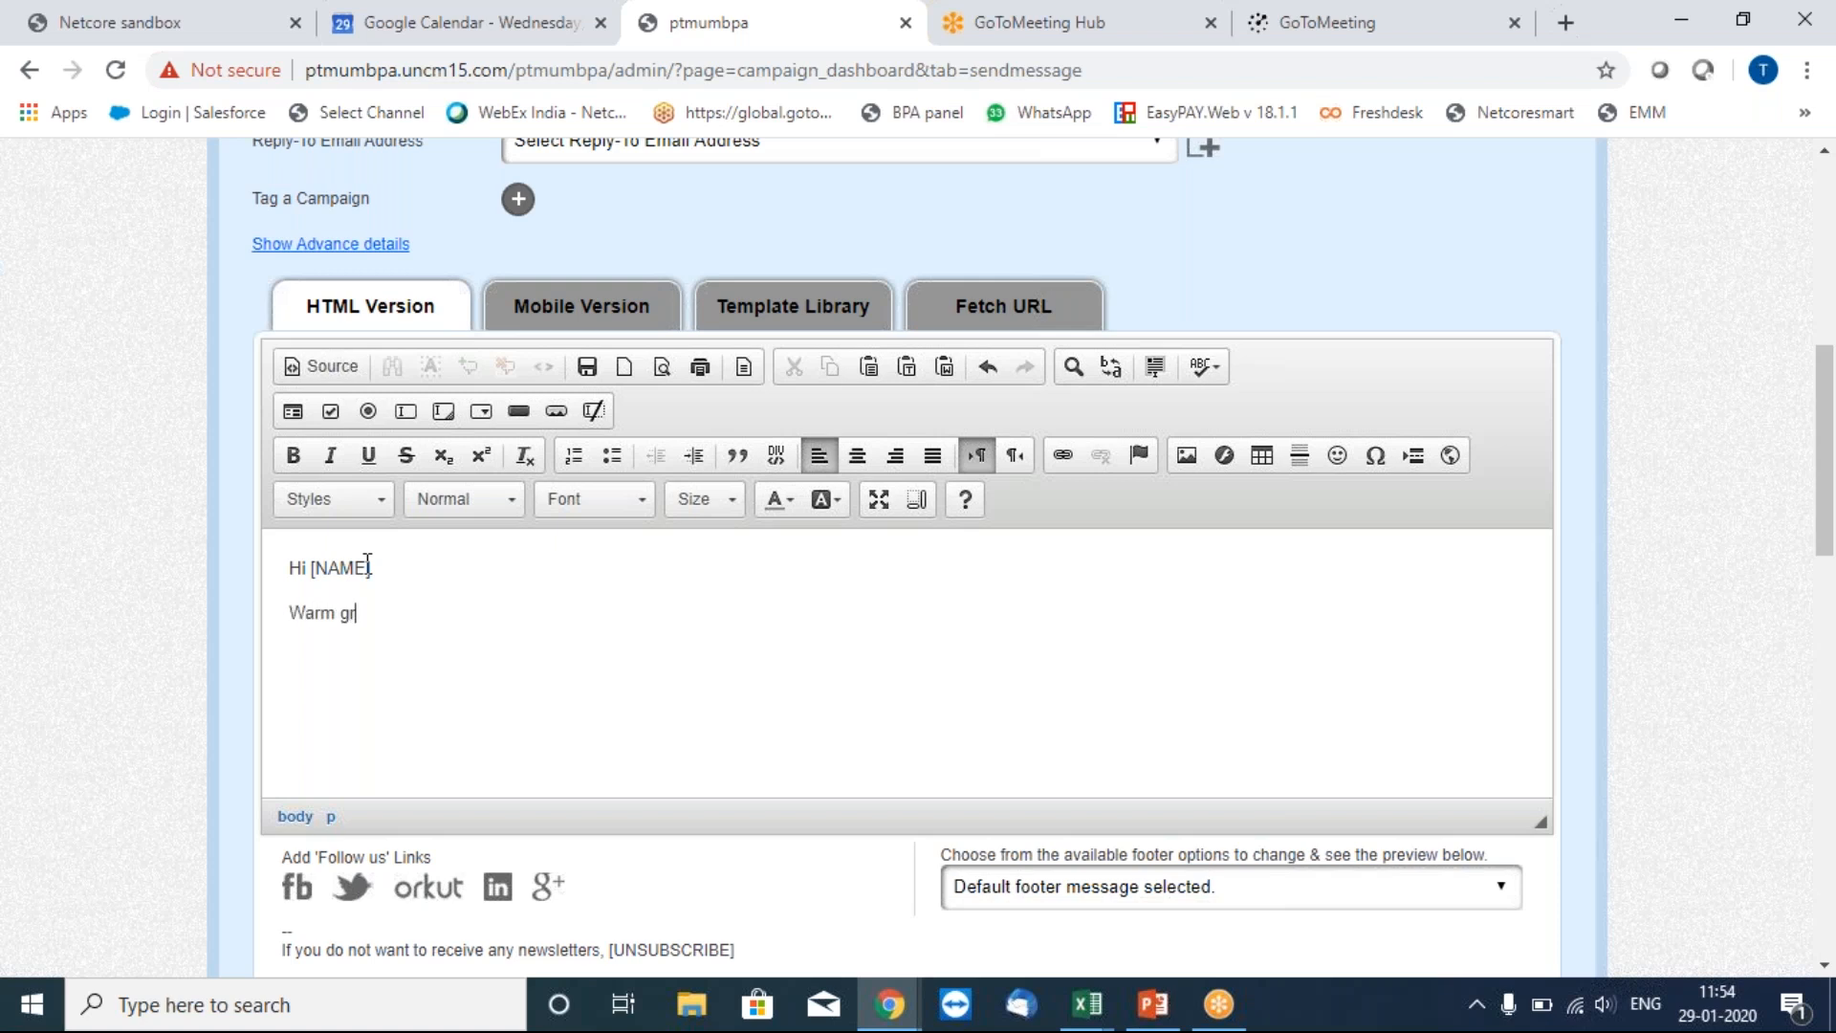
{"action": "type", "text": "eetings from NTC"}
{"action": "key", "text": "Return"}
{"action": "type", "text": "P"}
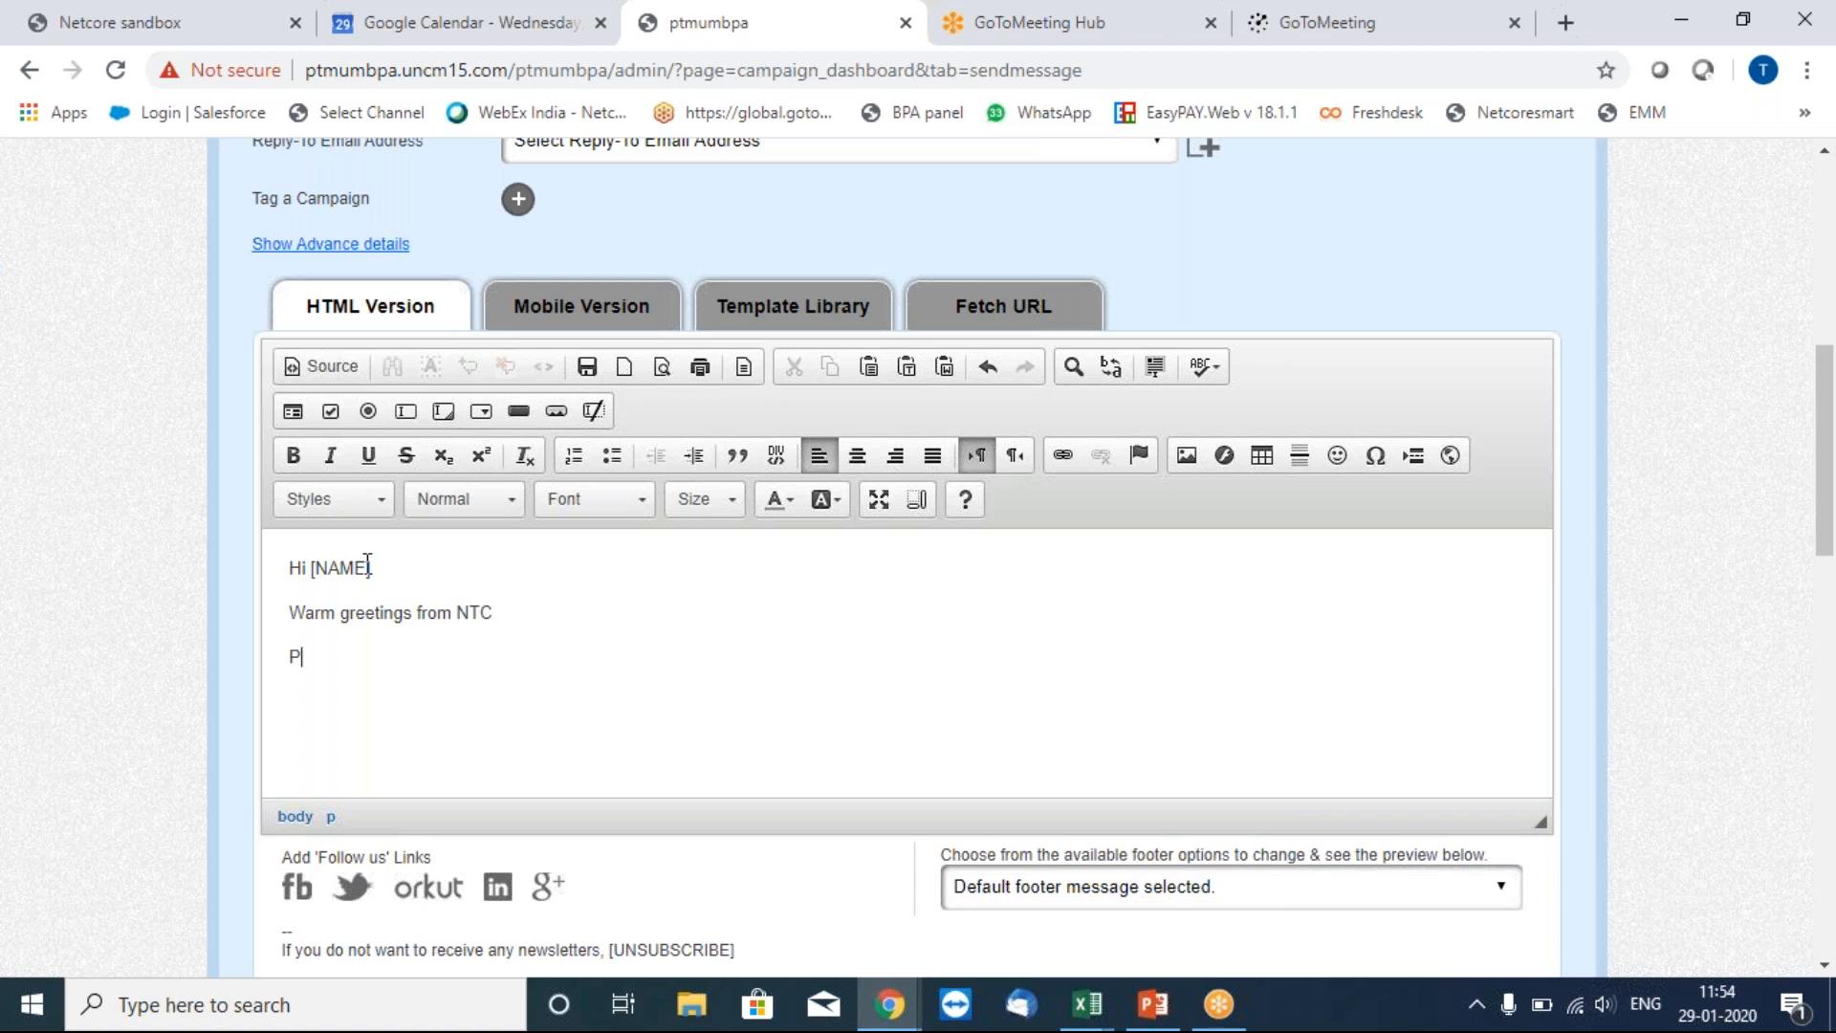
{"action": "type", "text": "lease find your attachment."}
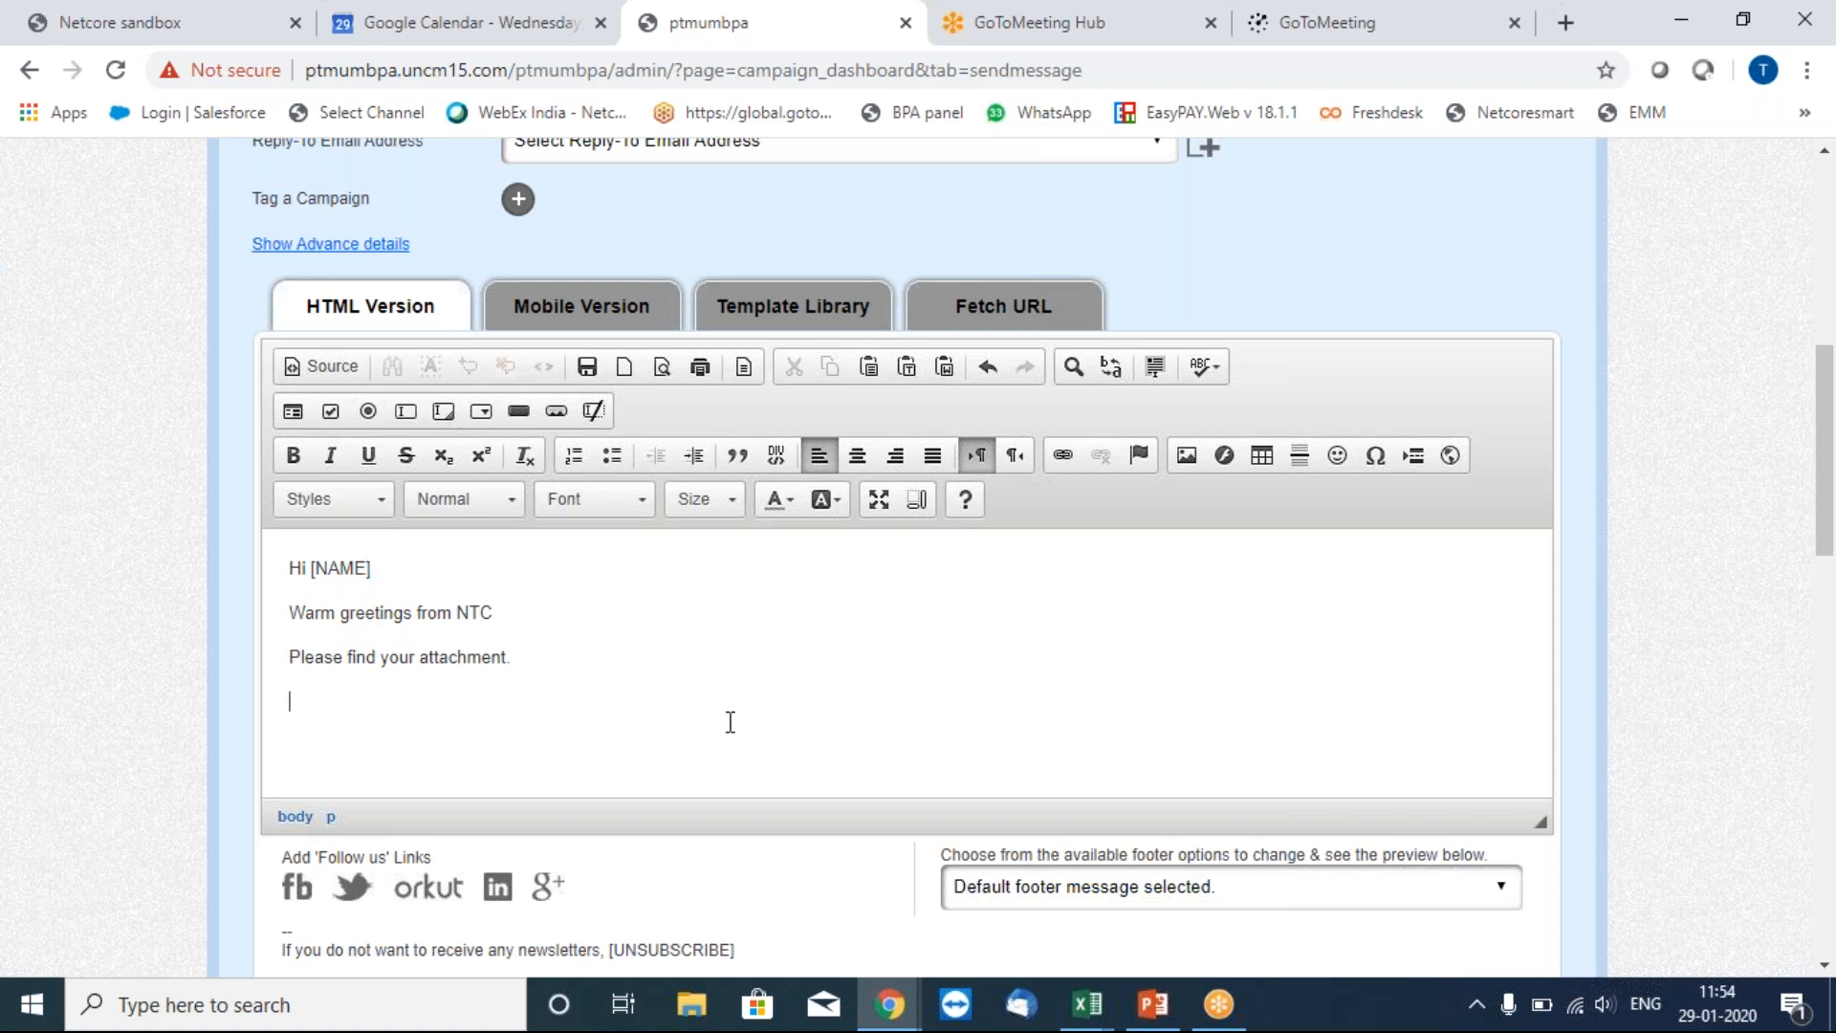
{"action": "mouse_move", "coordinate": [887, 1025]}
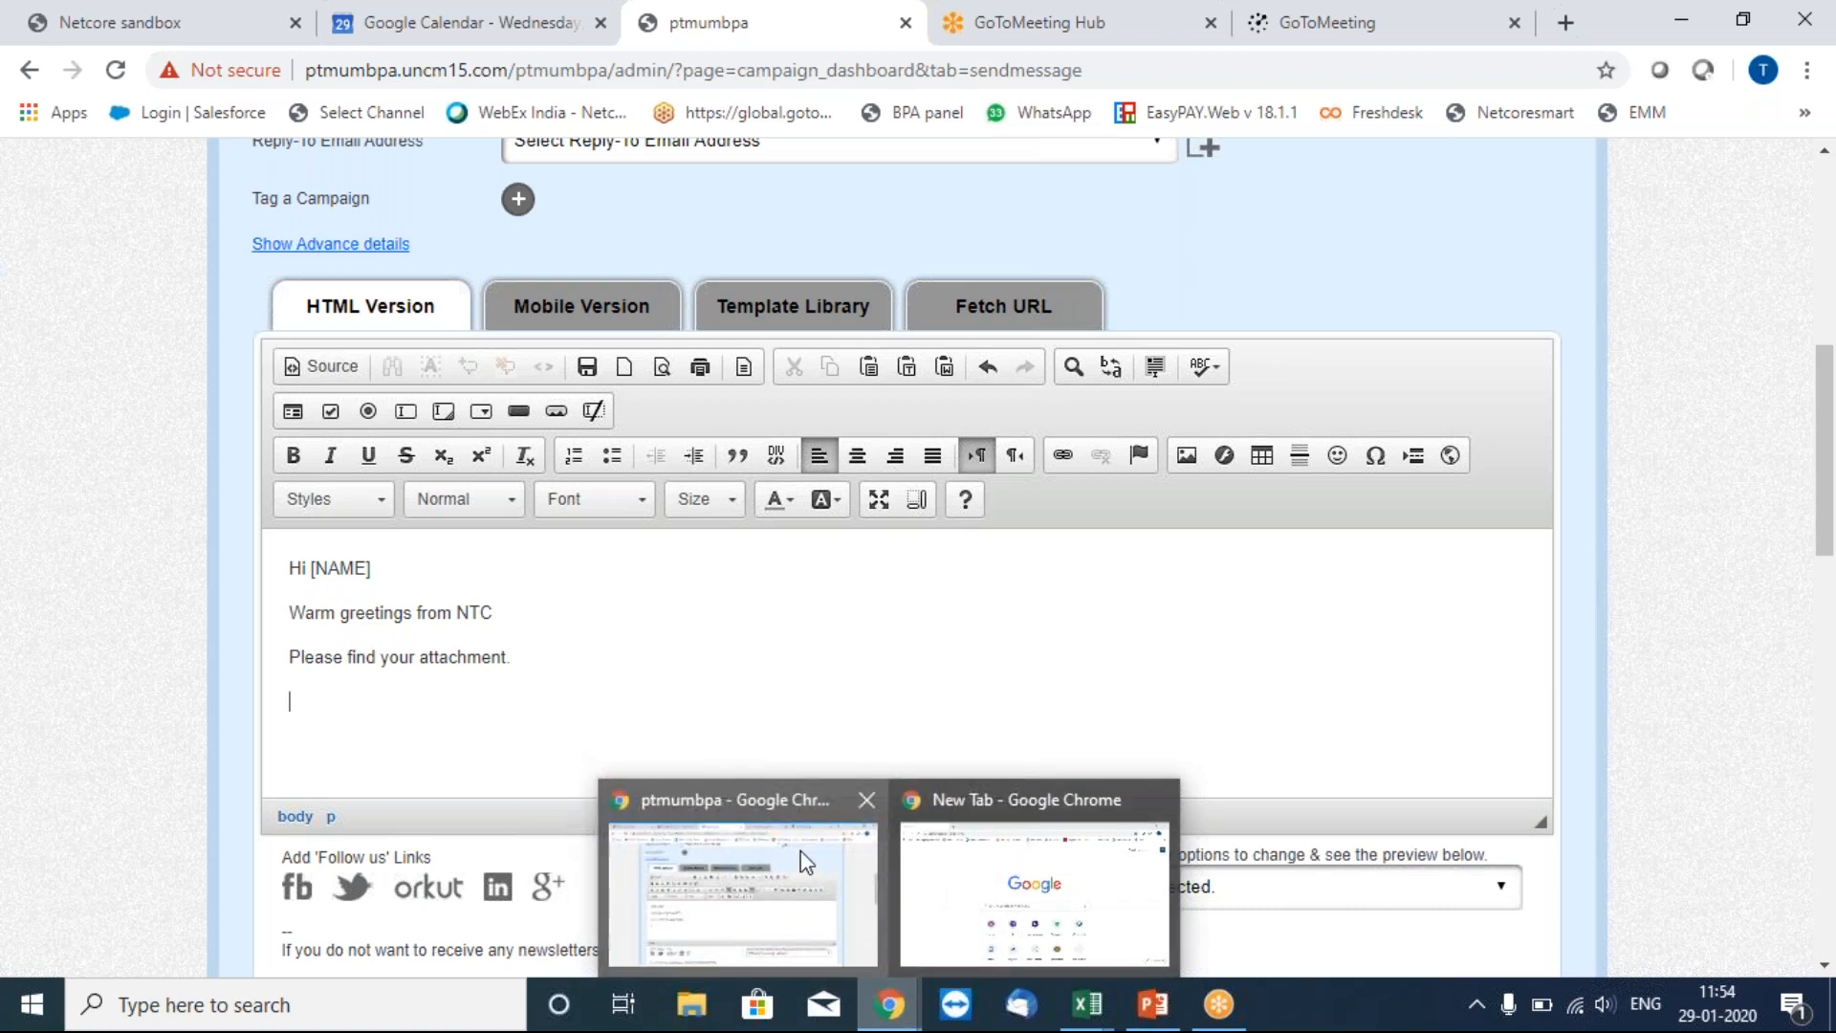
In a new browser tab, search Google for 'netcore images'.
{"action": "left_click", "coordinate": [1565, 22]}
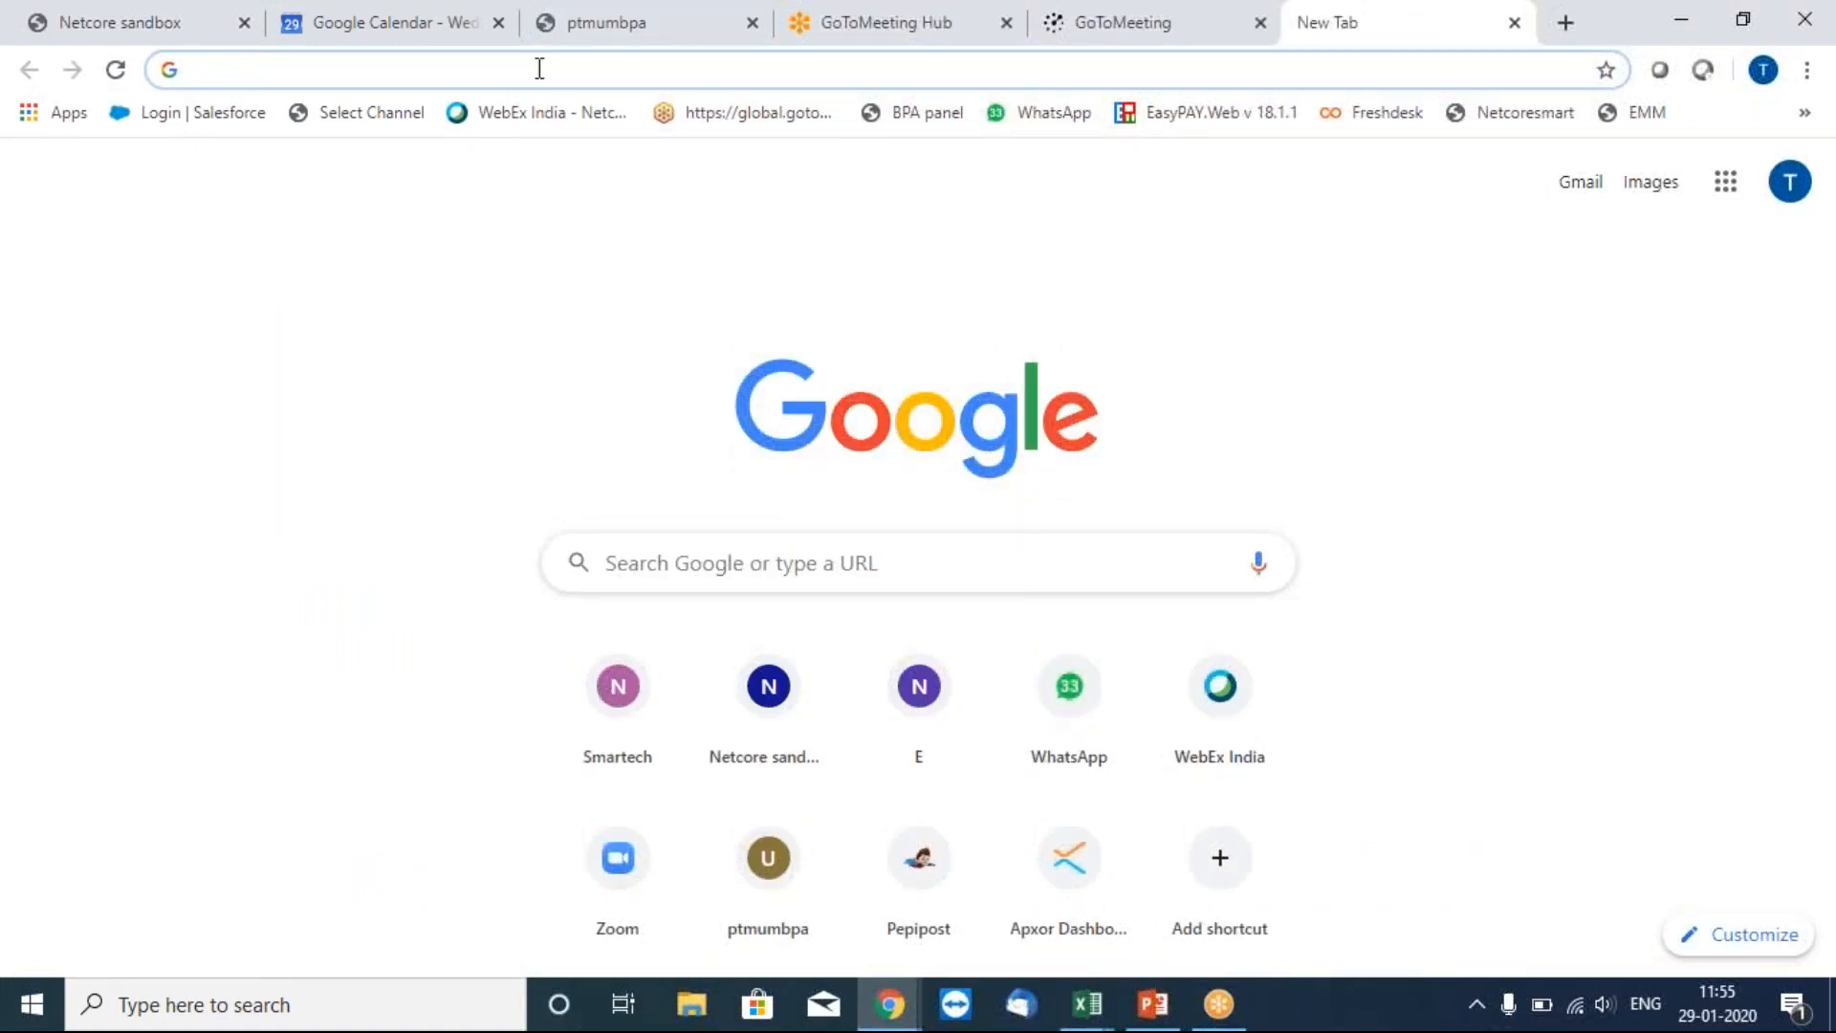
{"action": "type", "text": "netcore.in"}
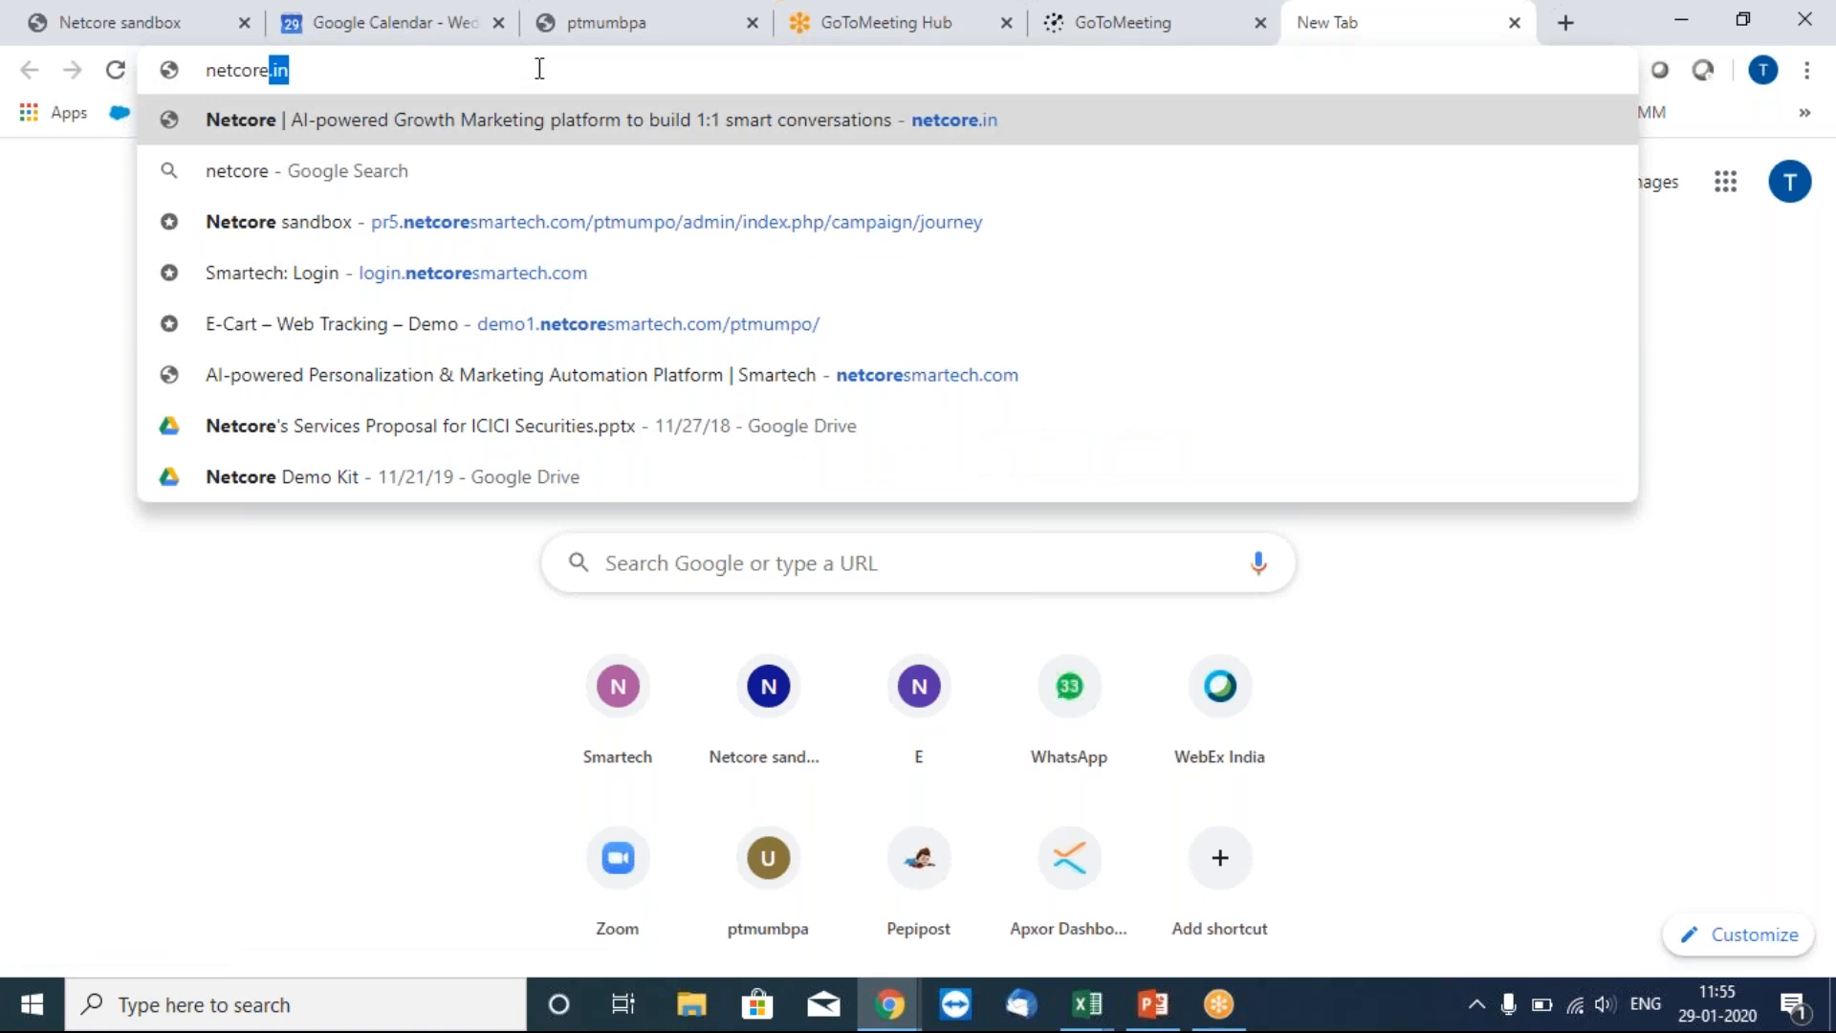
{"action": "key", "text": "Return"}
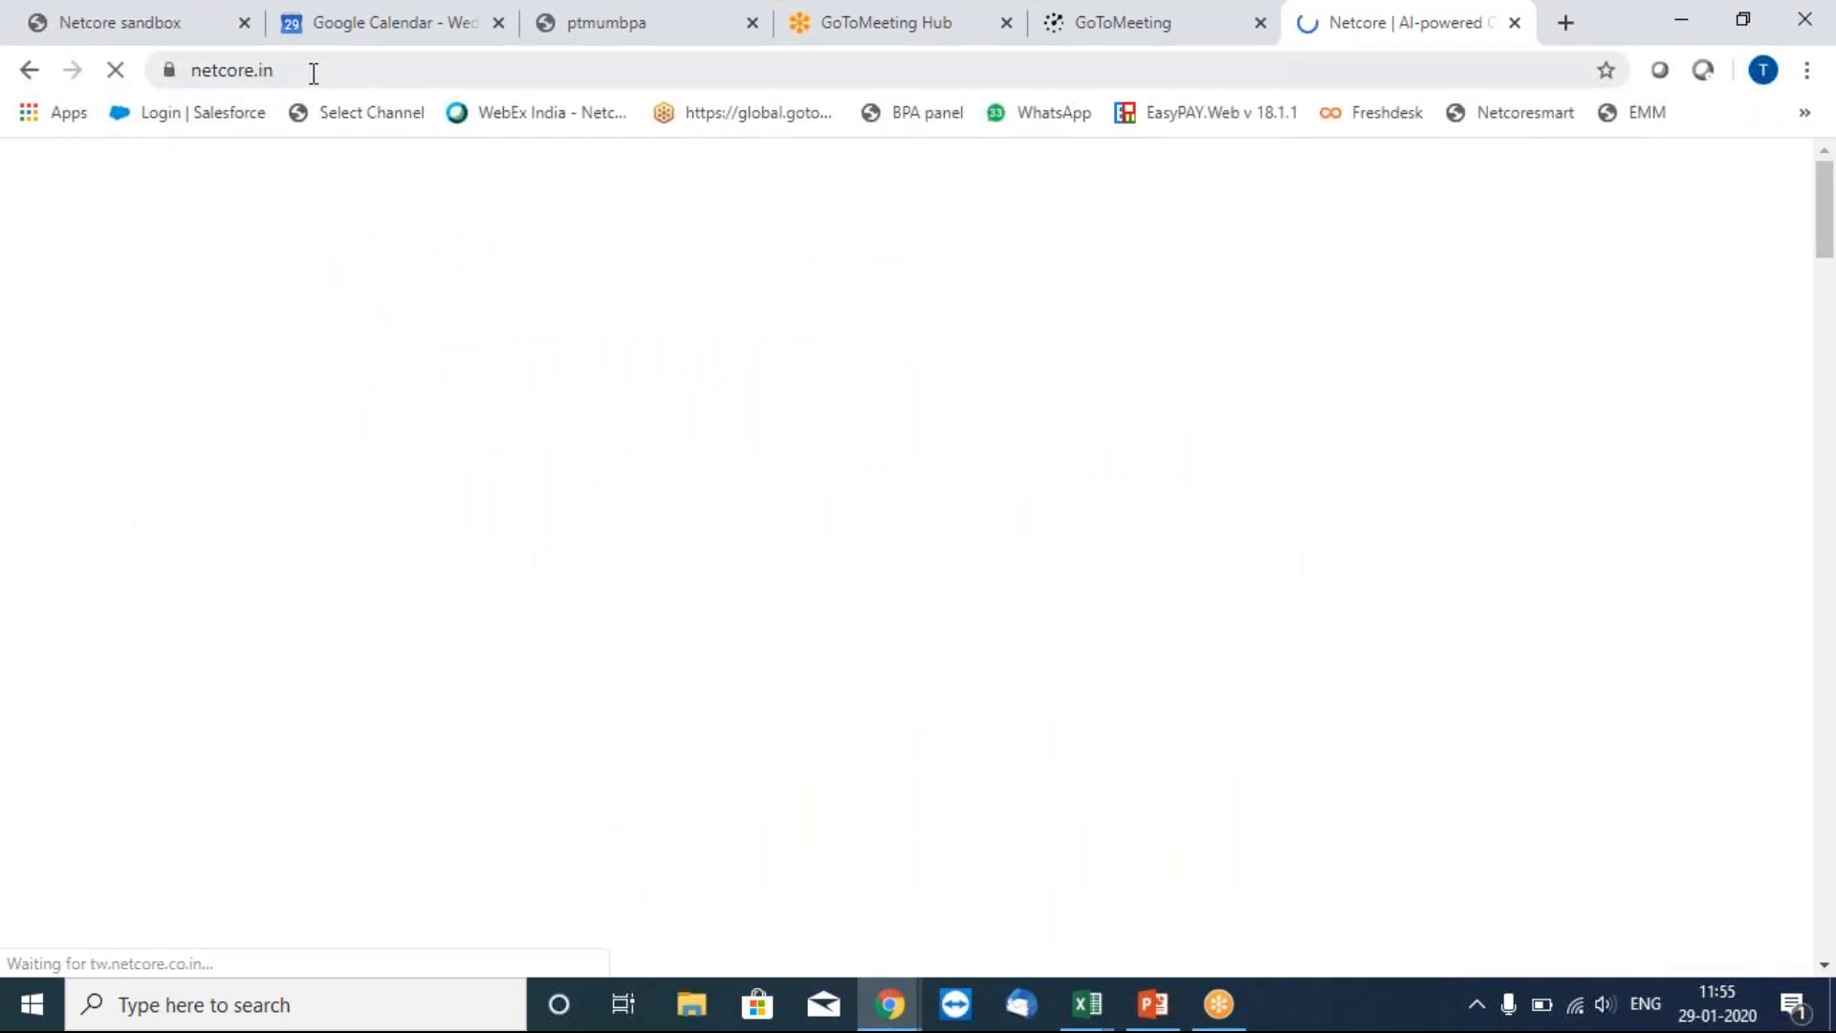
{"action": "left_click", "coordinate": [313, 73]}
{"action": "type", "text": "netcore images"}
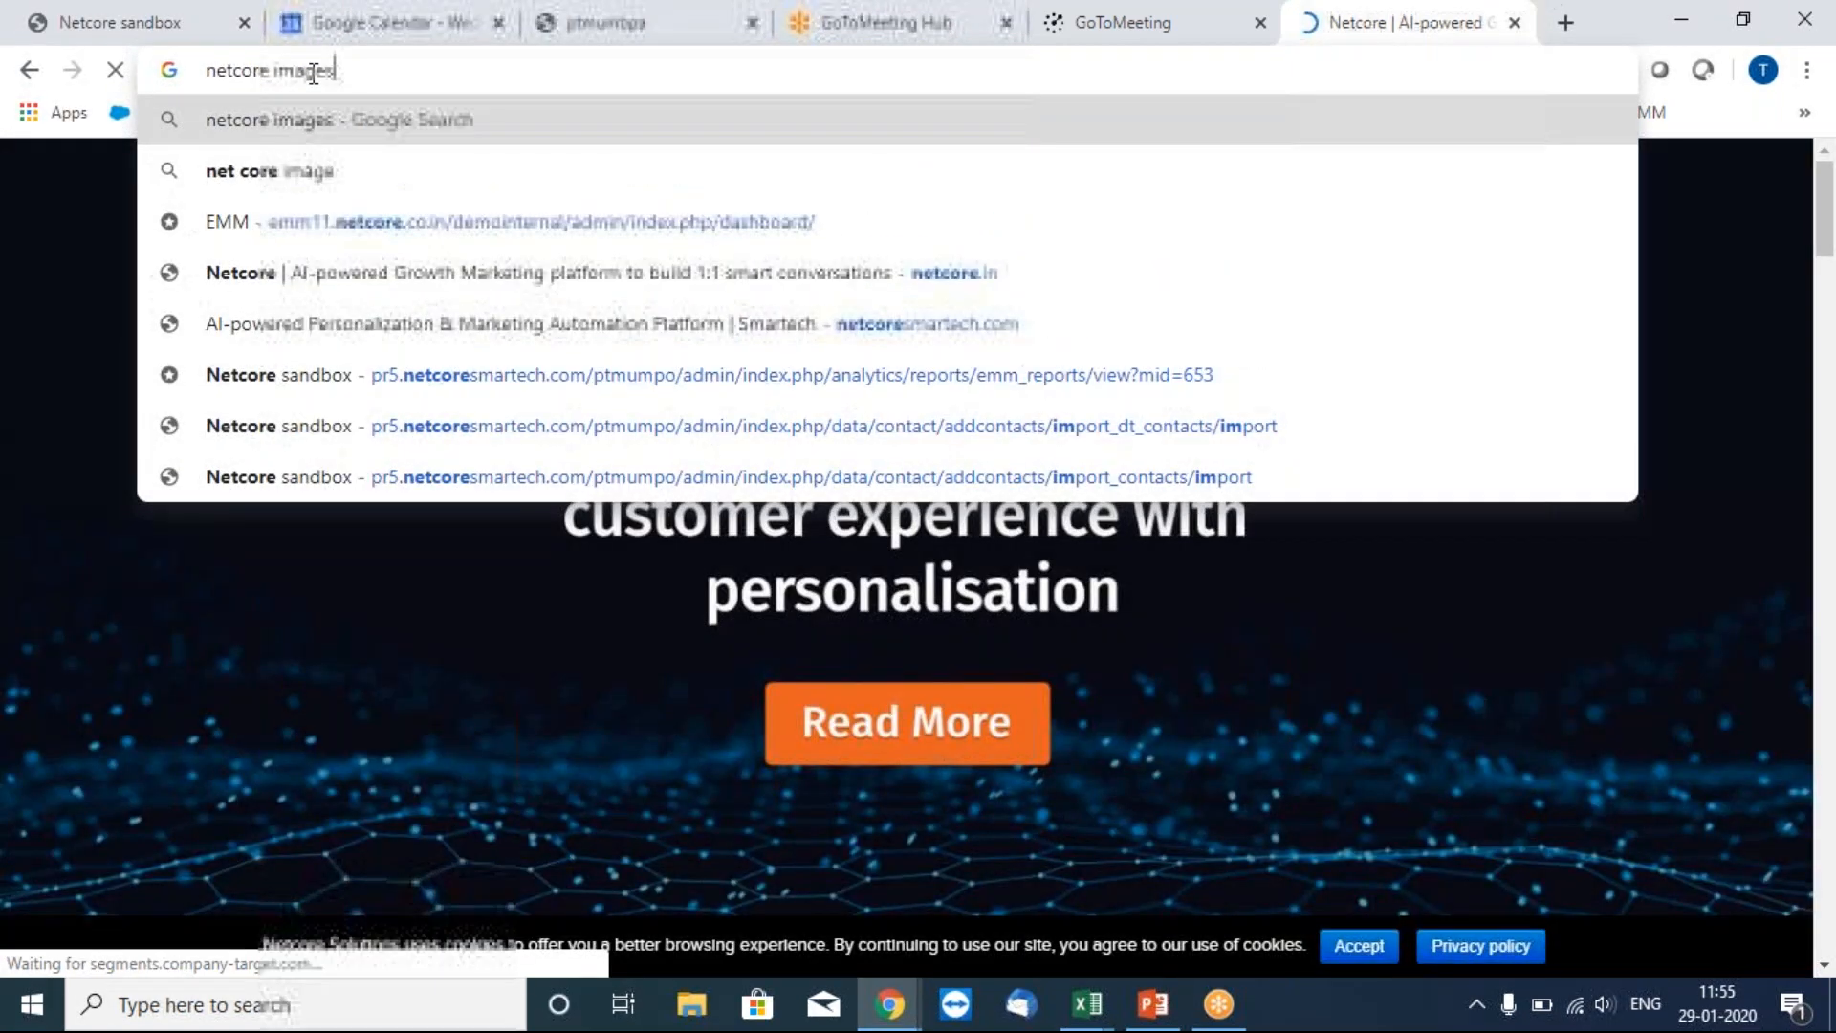
{"action": "key", "text": "Return"}
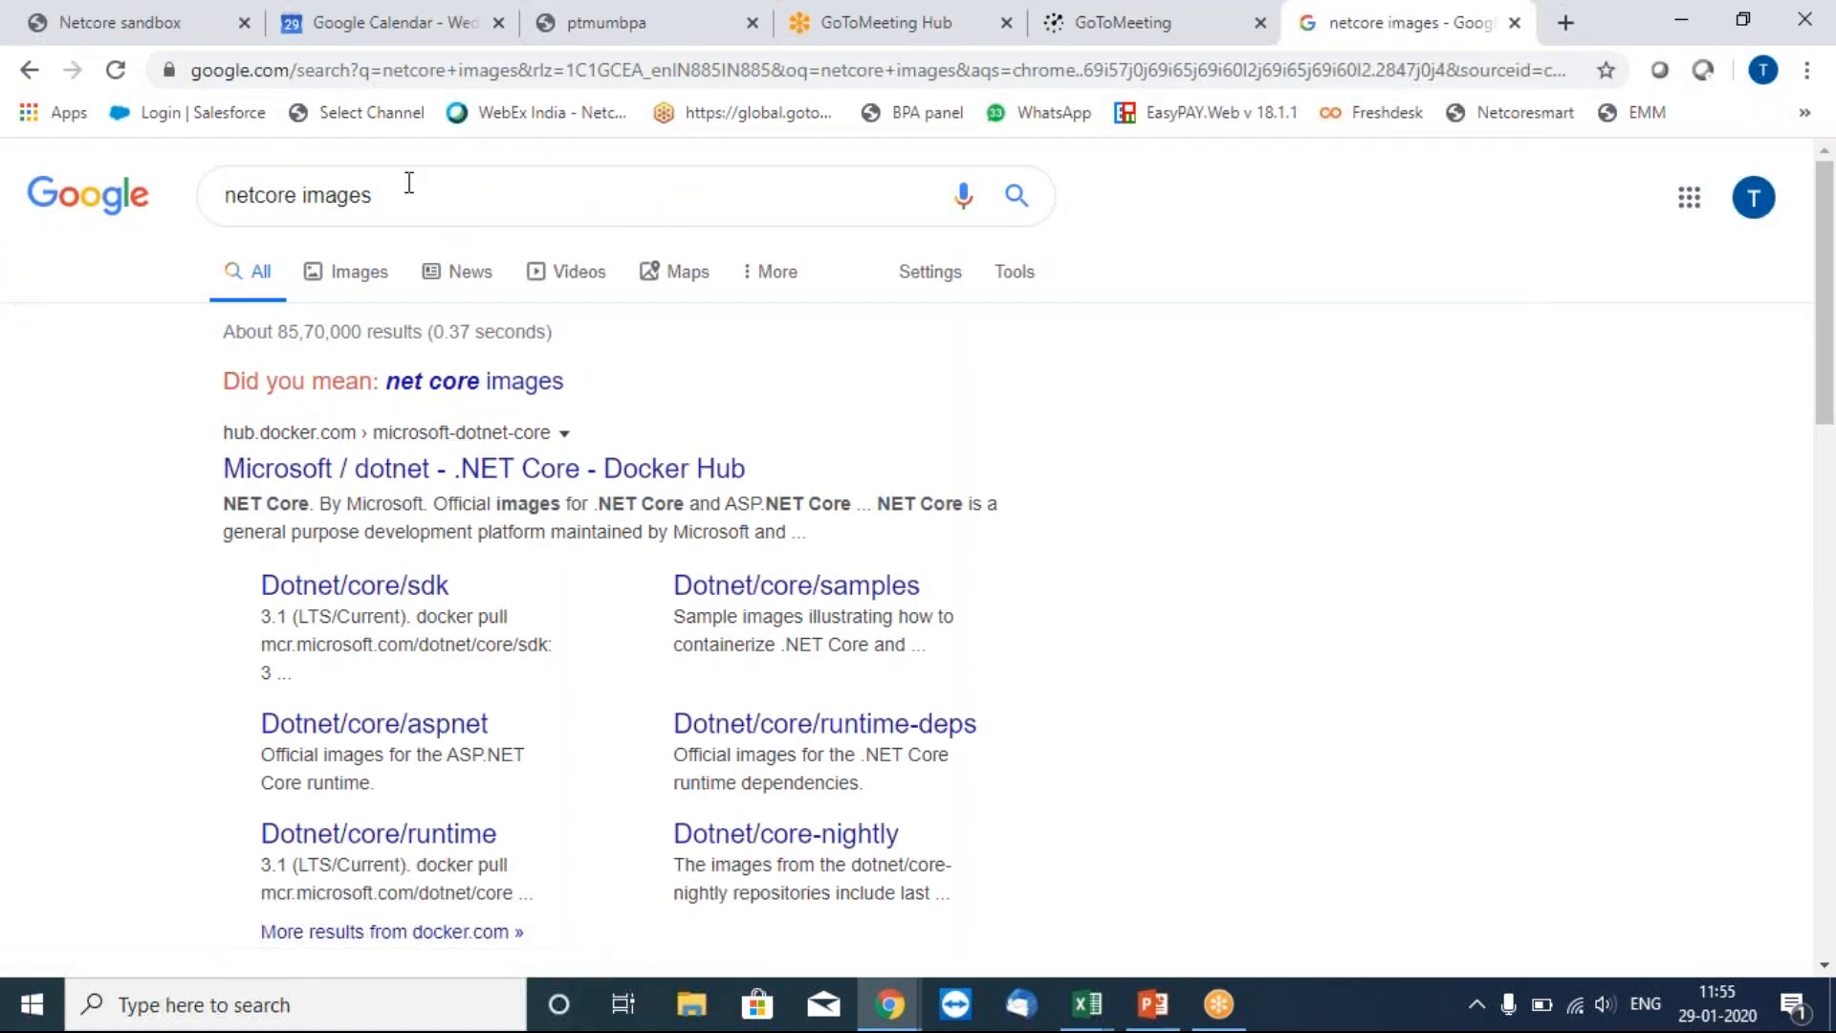
Preview the Netcore 'Experience the Infinite' logo in Images results and copy it.
{"action": "left_click", "coordinate": [355, 277]}
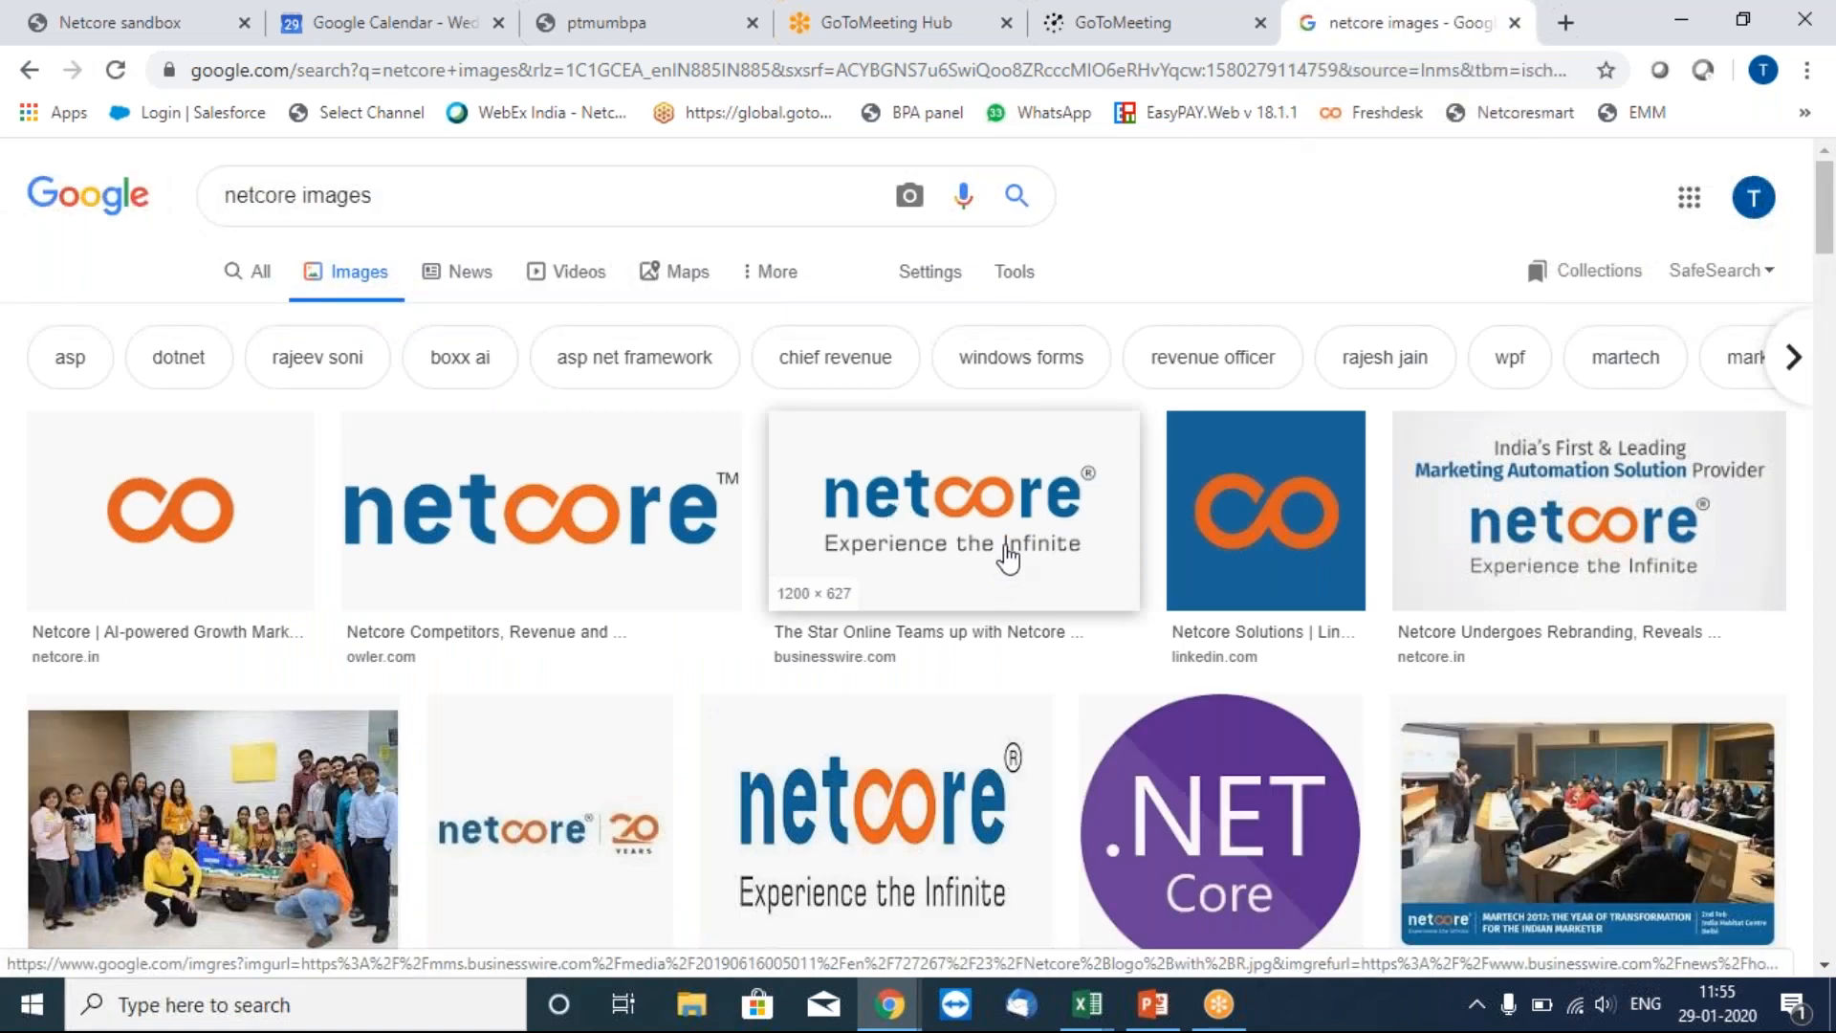
{"action": "left_click", "coordinate": [1004, 555]}
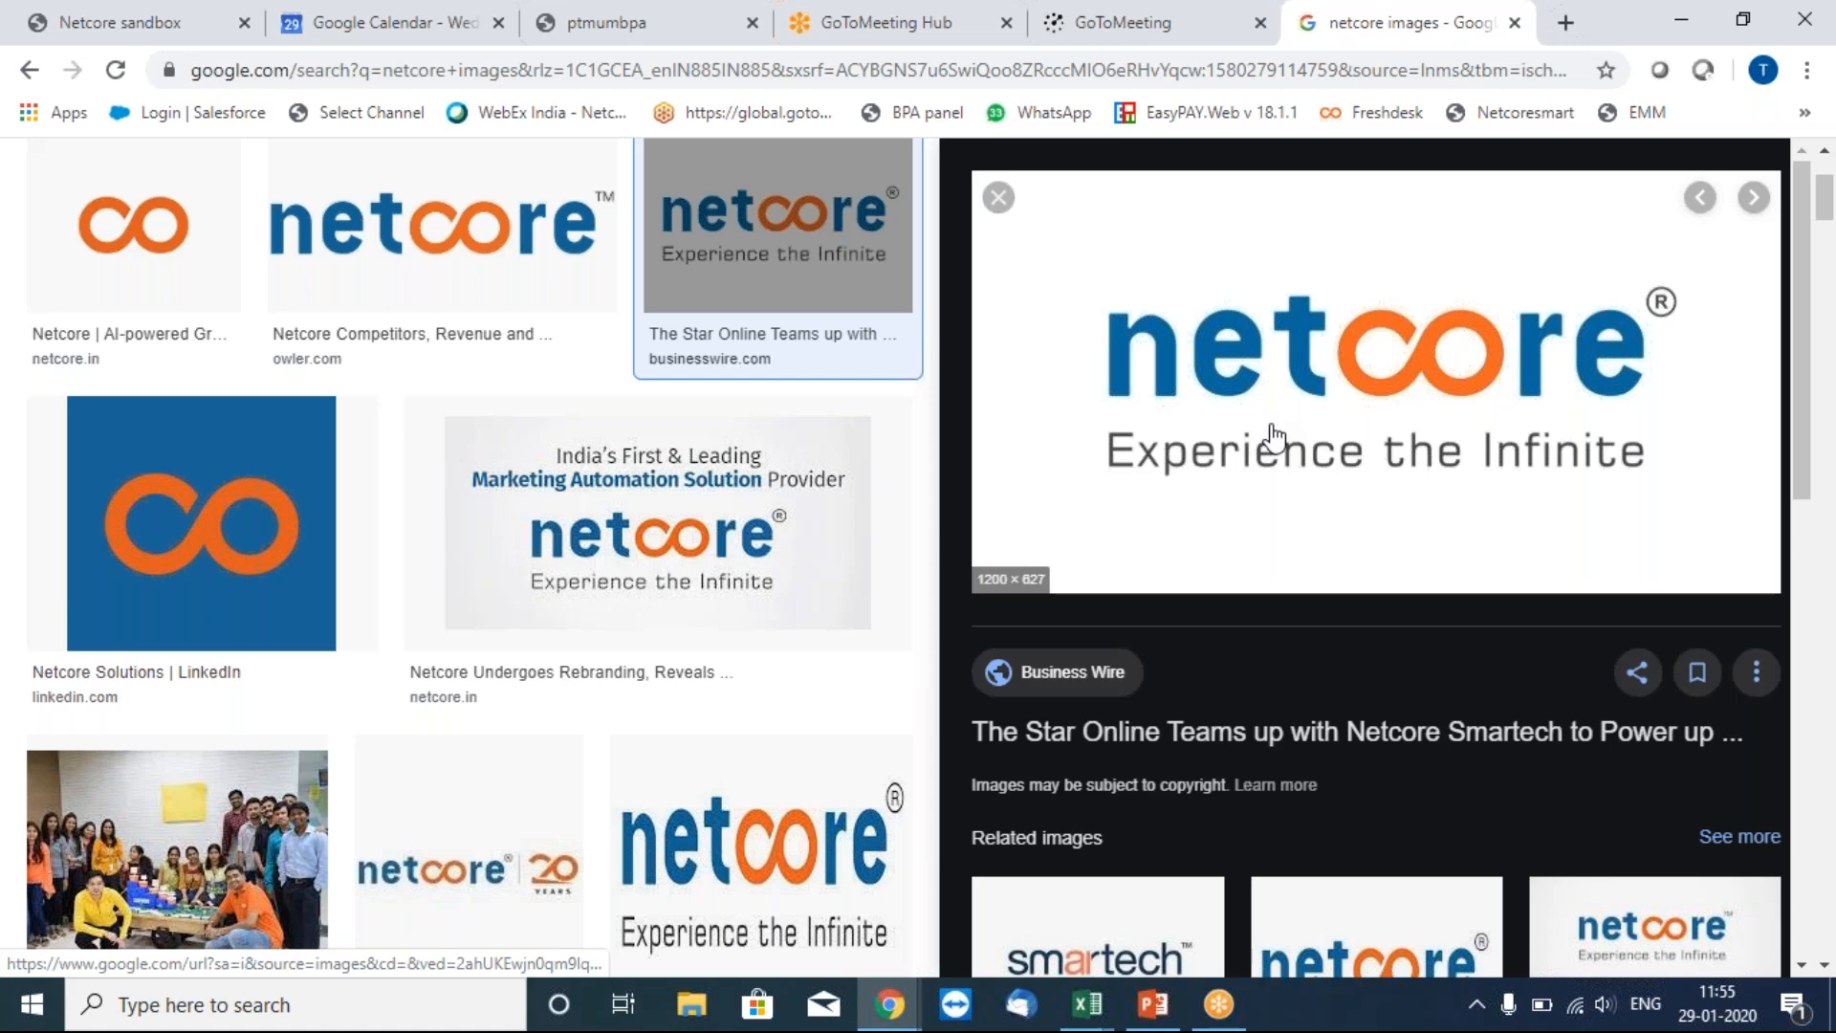
{"action": "right_click", "coordinate": [1272, 426]}
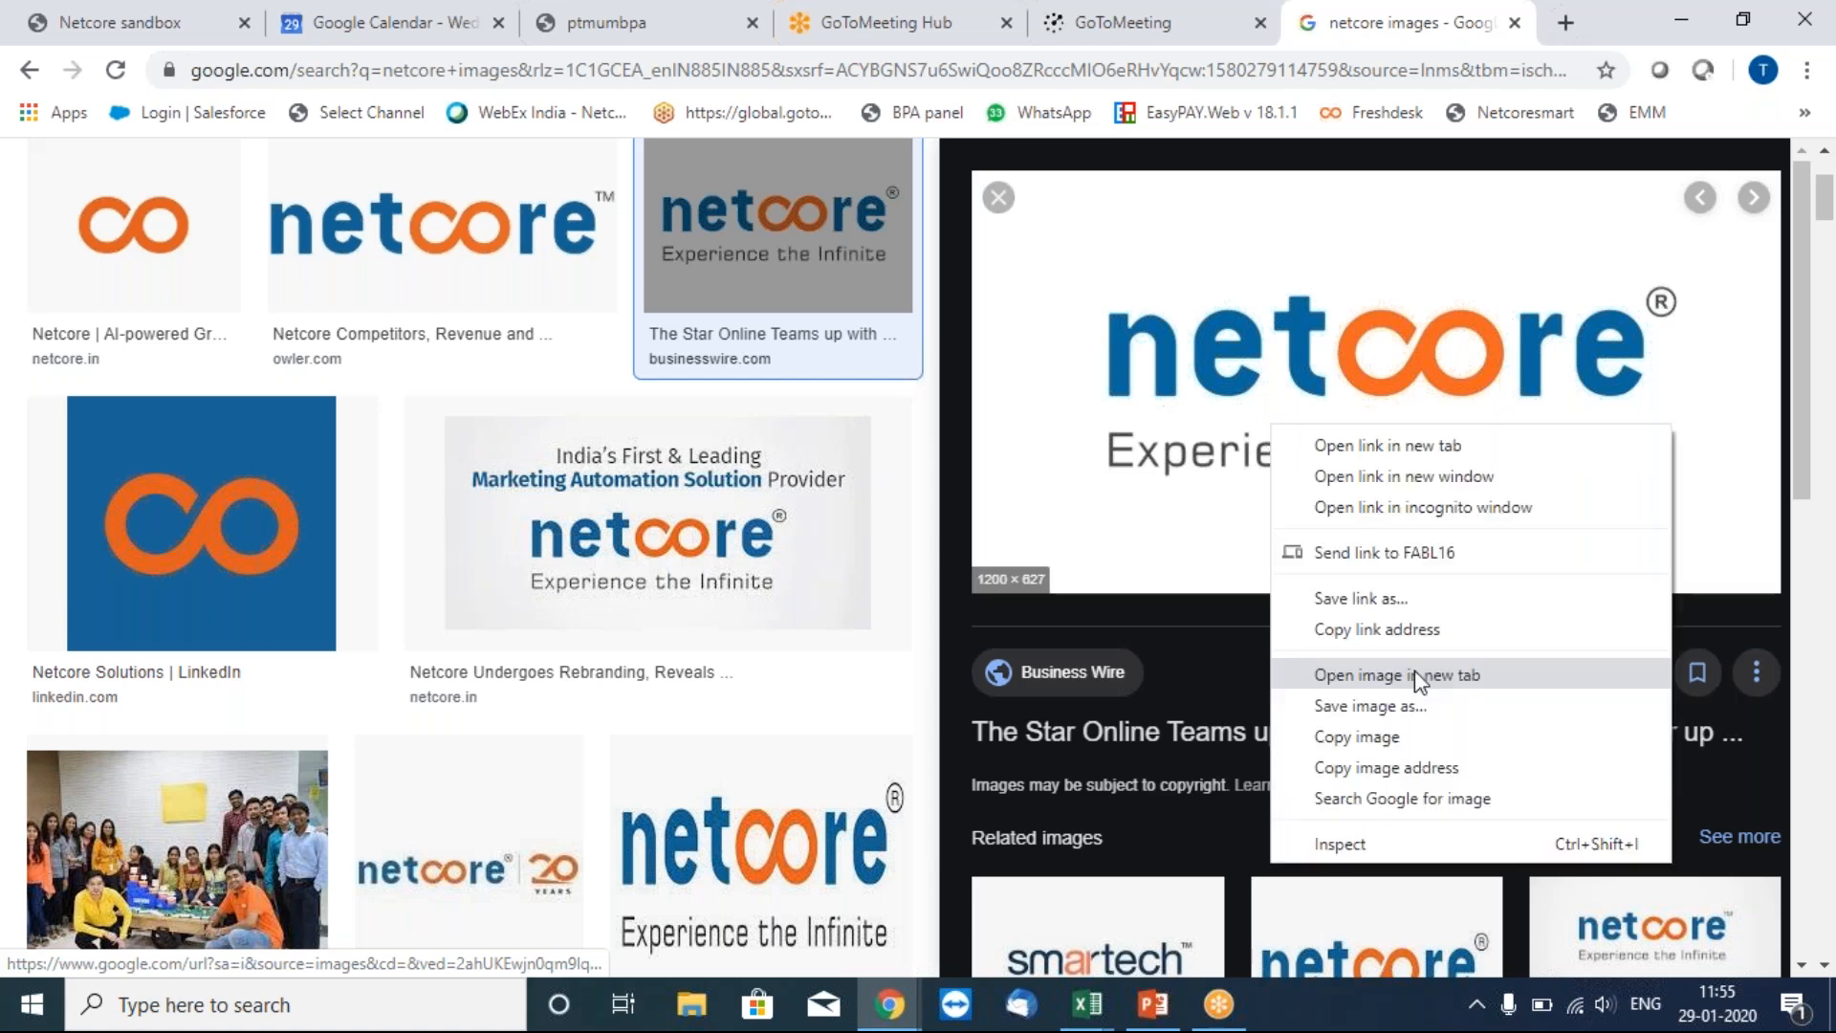
{"action": "left_click", "coordinate": [1402, 741]}
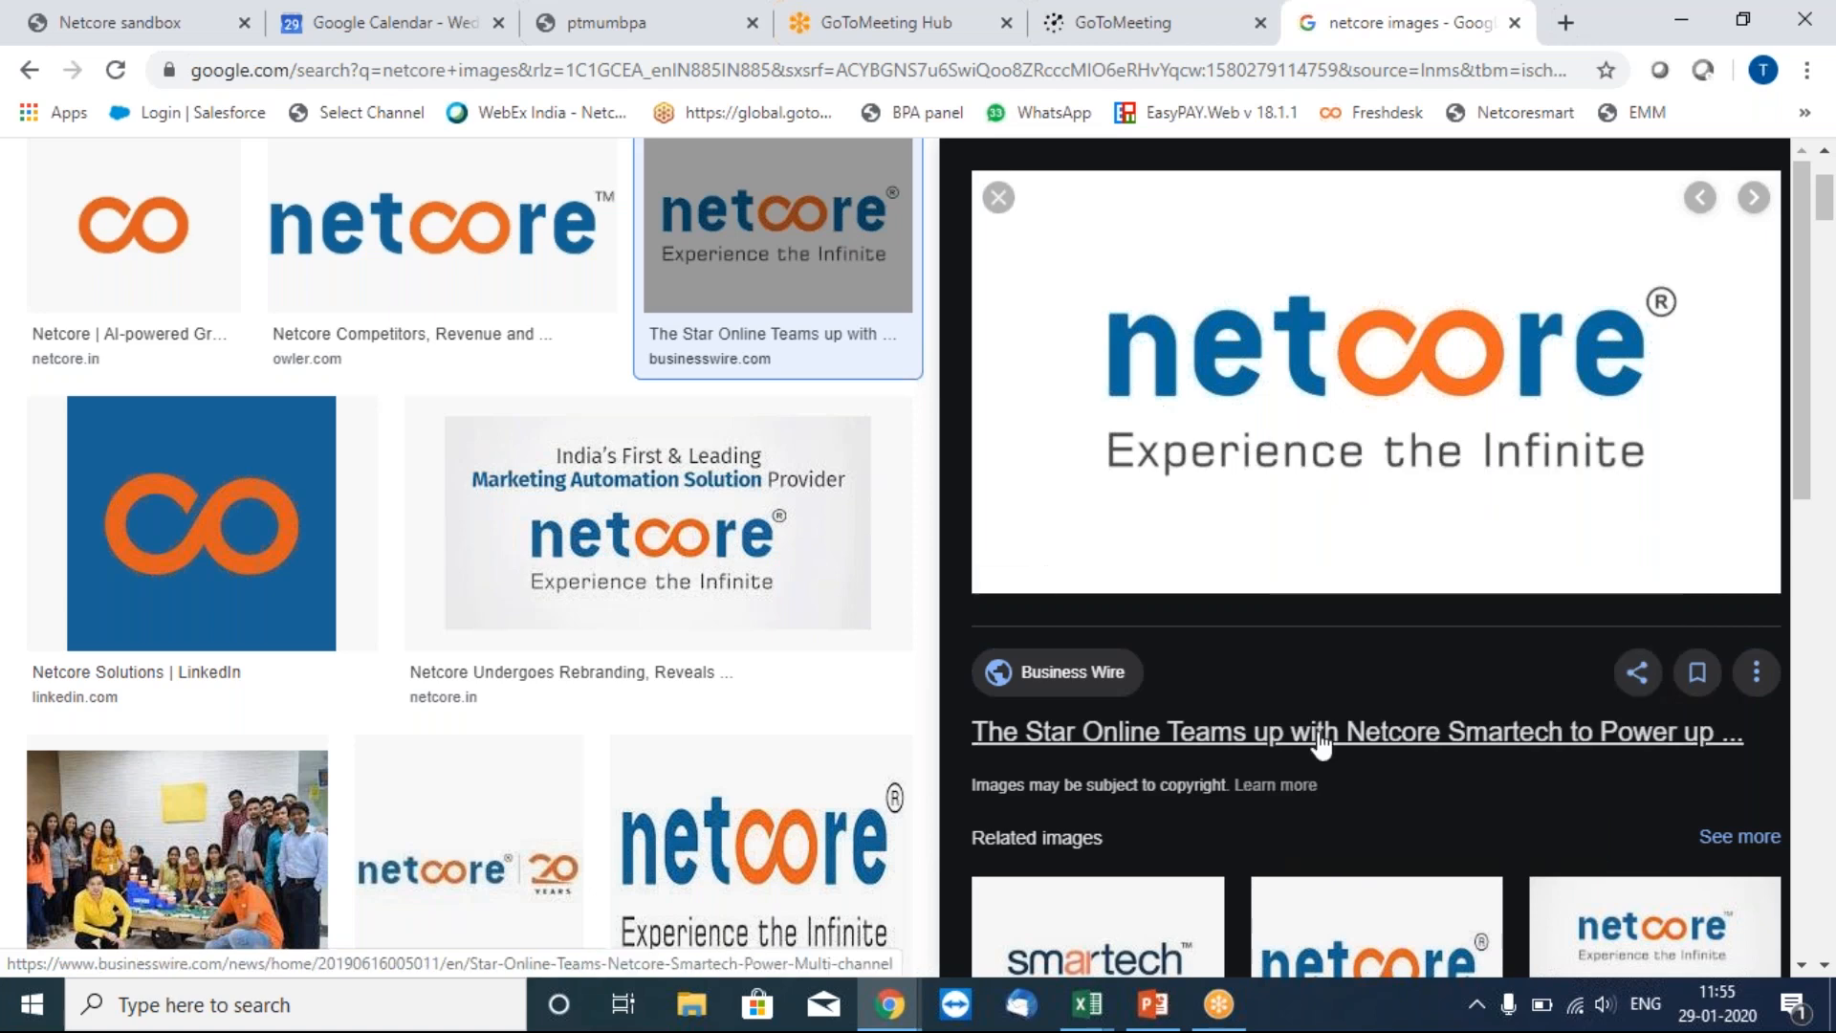
Paste the Netcore logo into the campaign's email body and select the pasted image.
{"action": "left_click", "coordinate": [627, 23]}
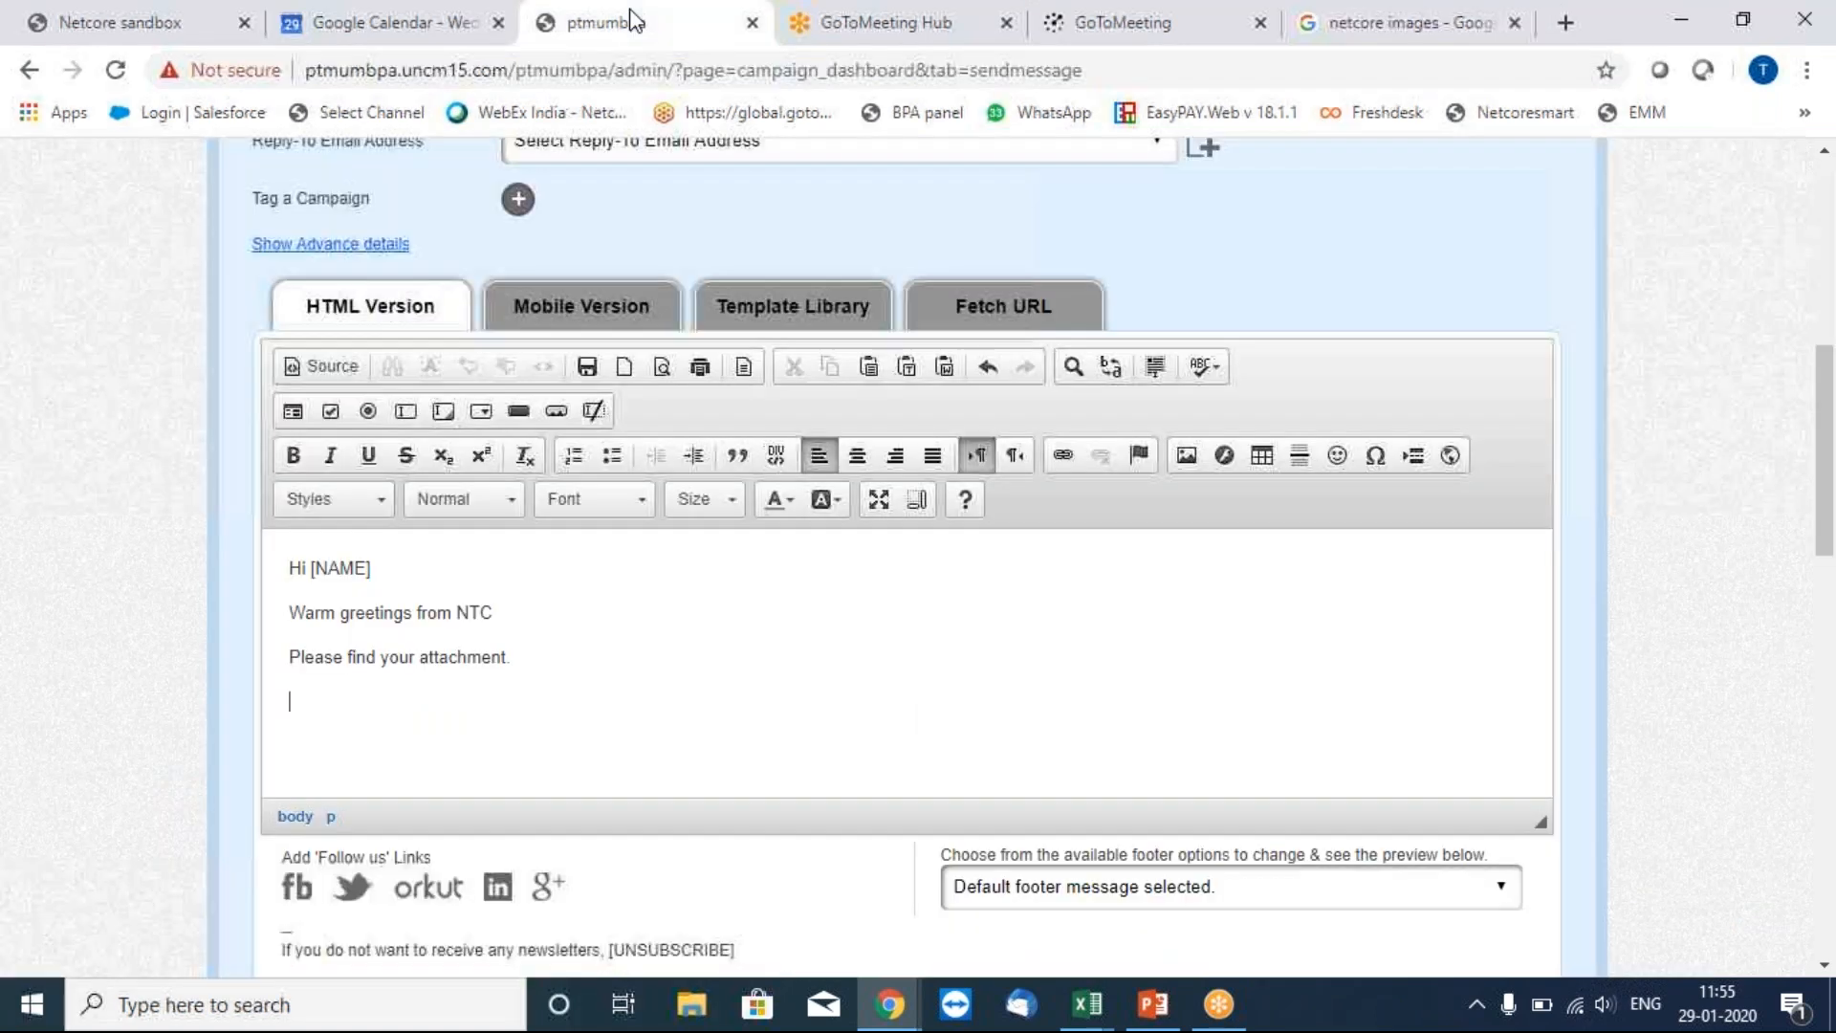
{"action": "key", "text": "ctrl+v"}
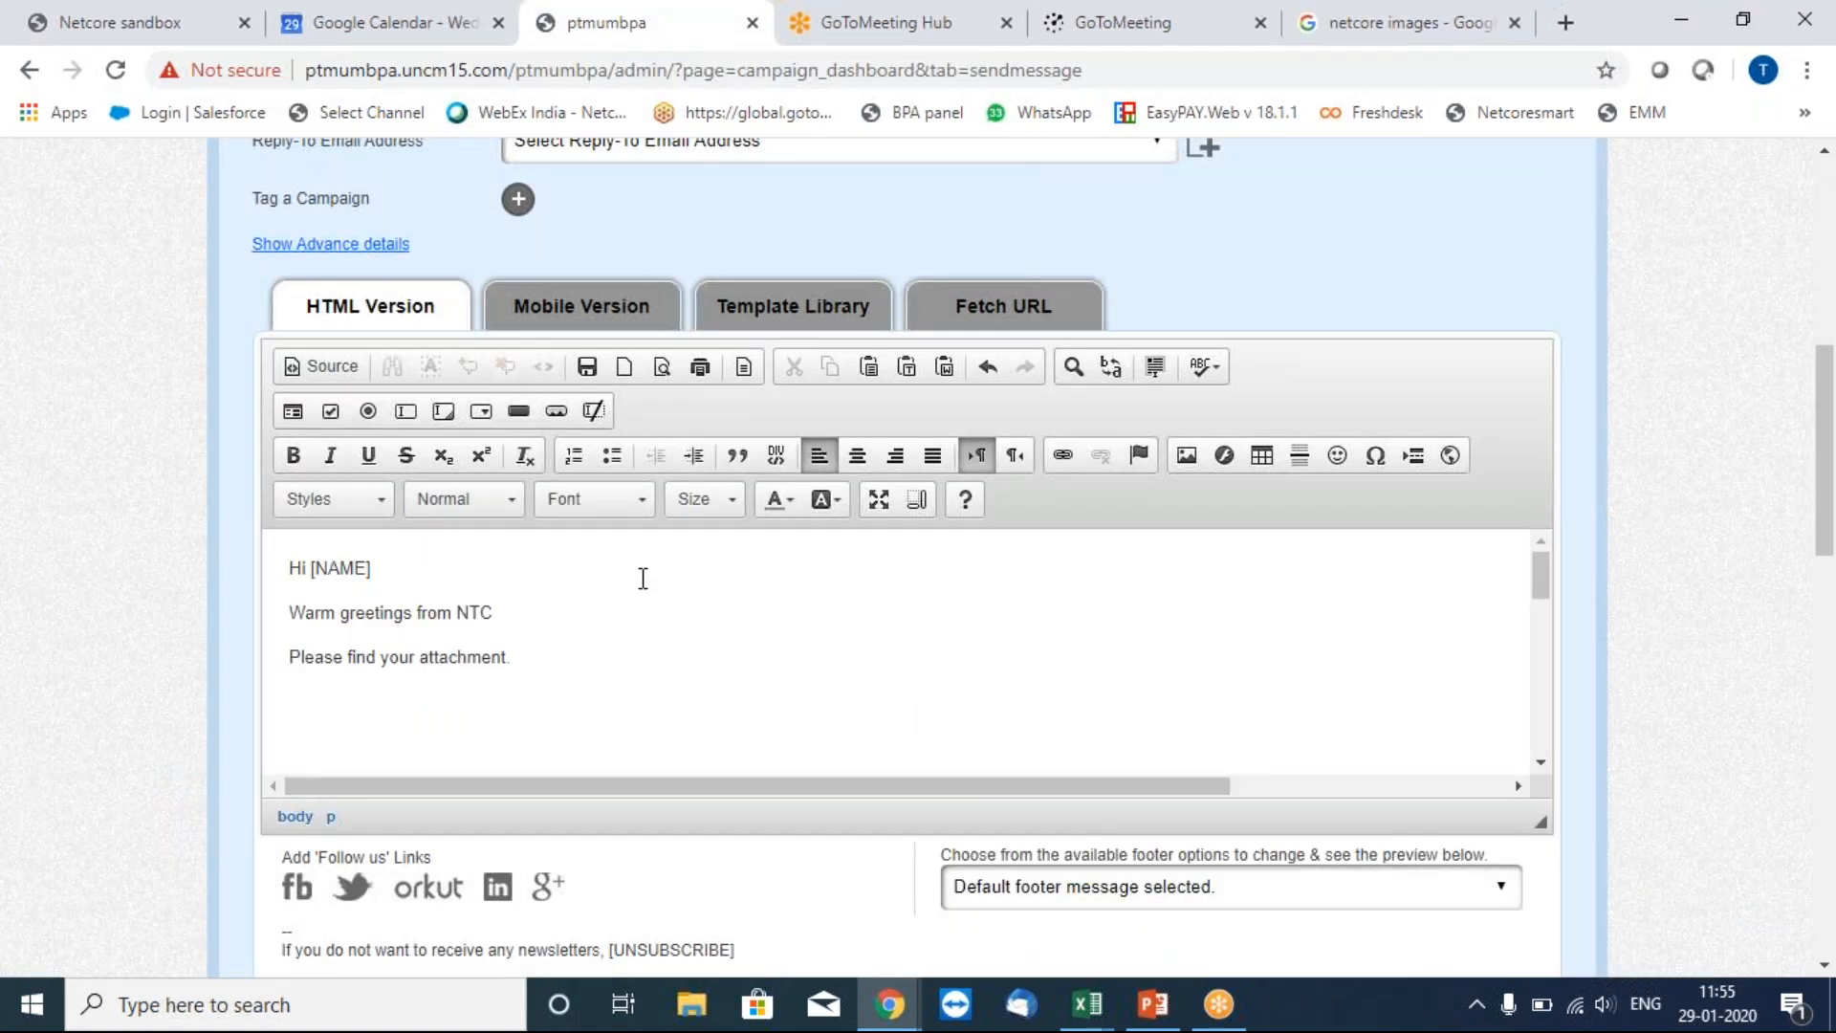
{"action": "left_click", "coordinate": [1542, 765]}
{"action": "left_click", "coordinate": [1542, 764]}
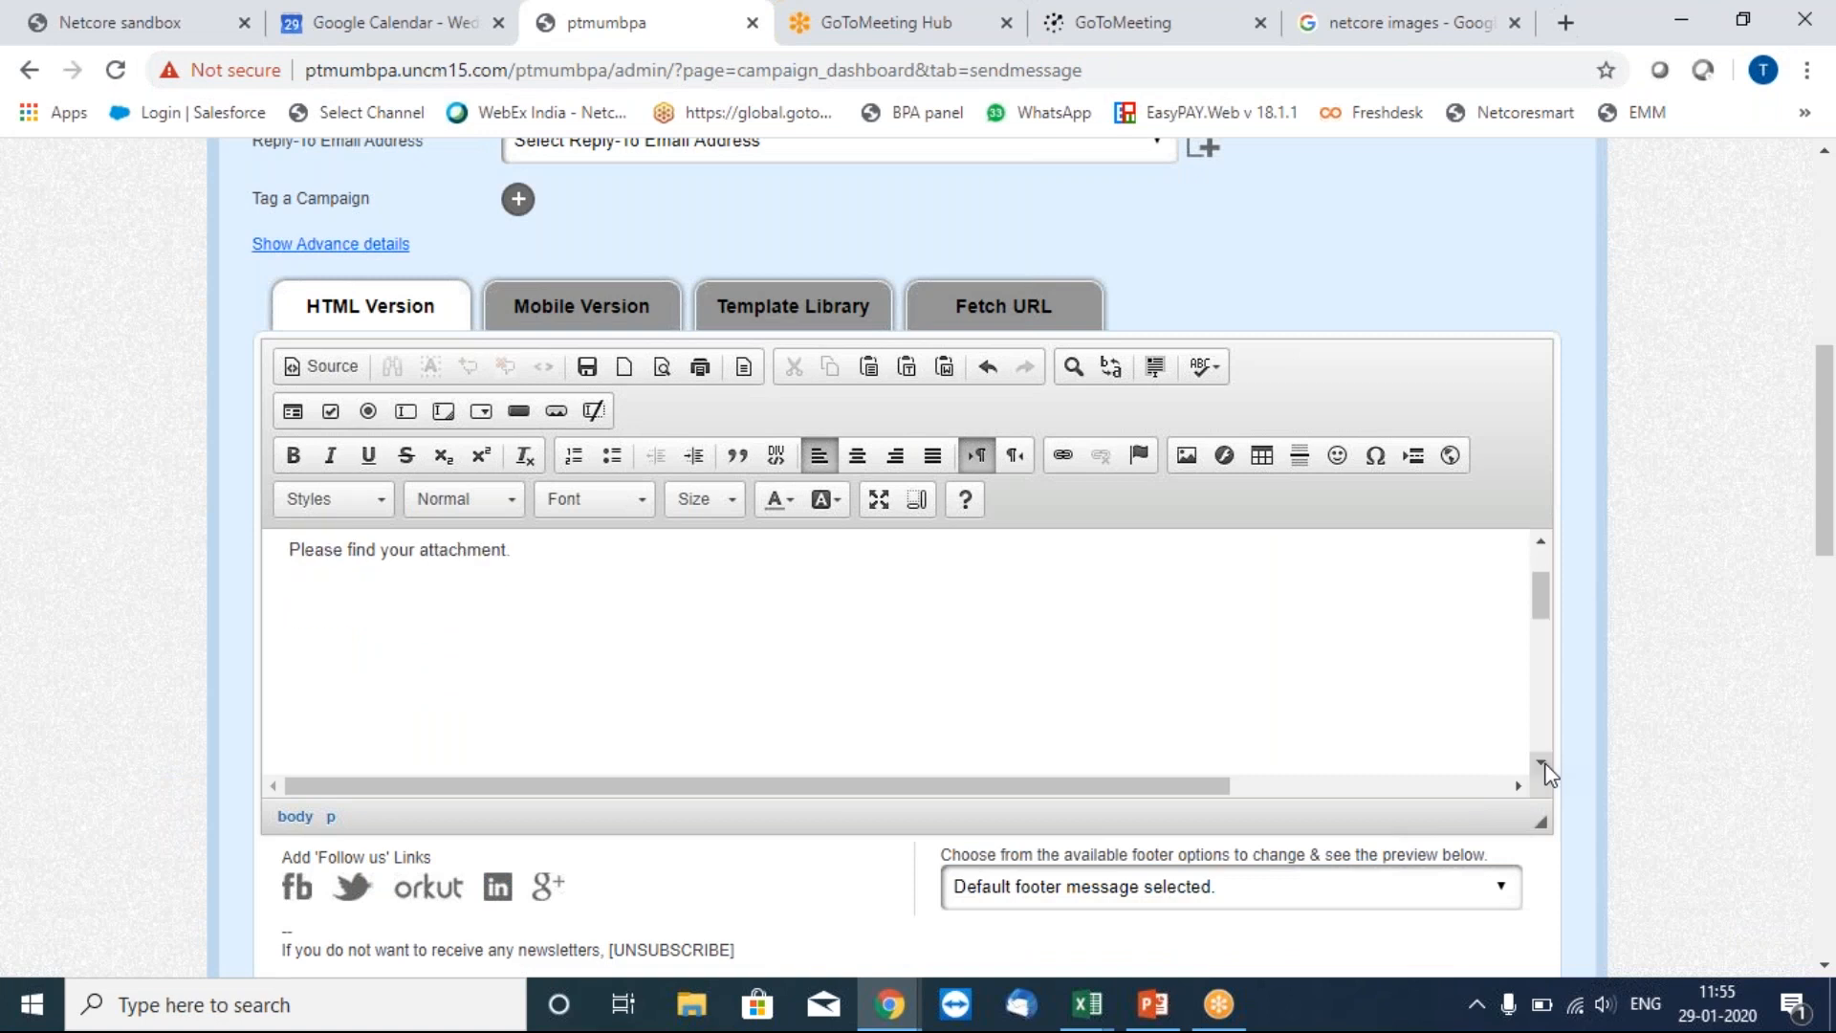
{"action": "left_click", "coordinate": [1500, 727]}
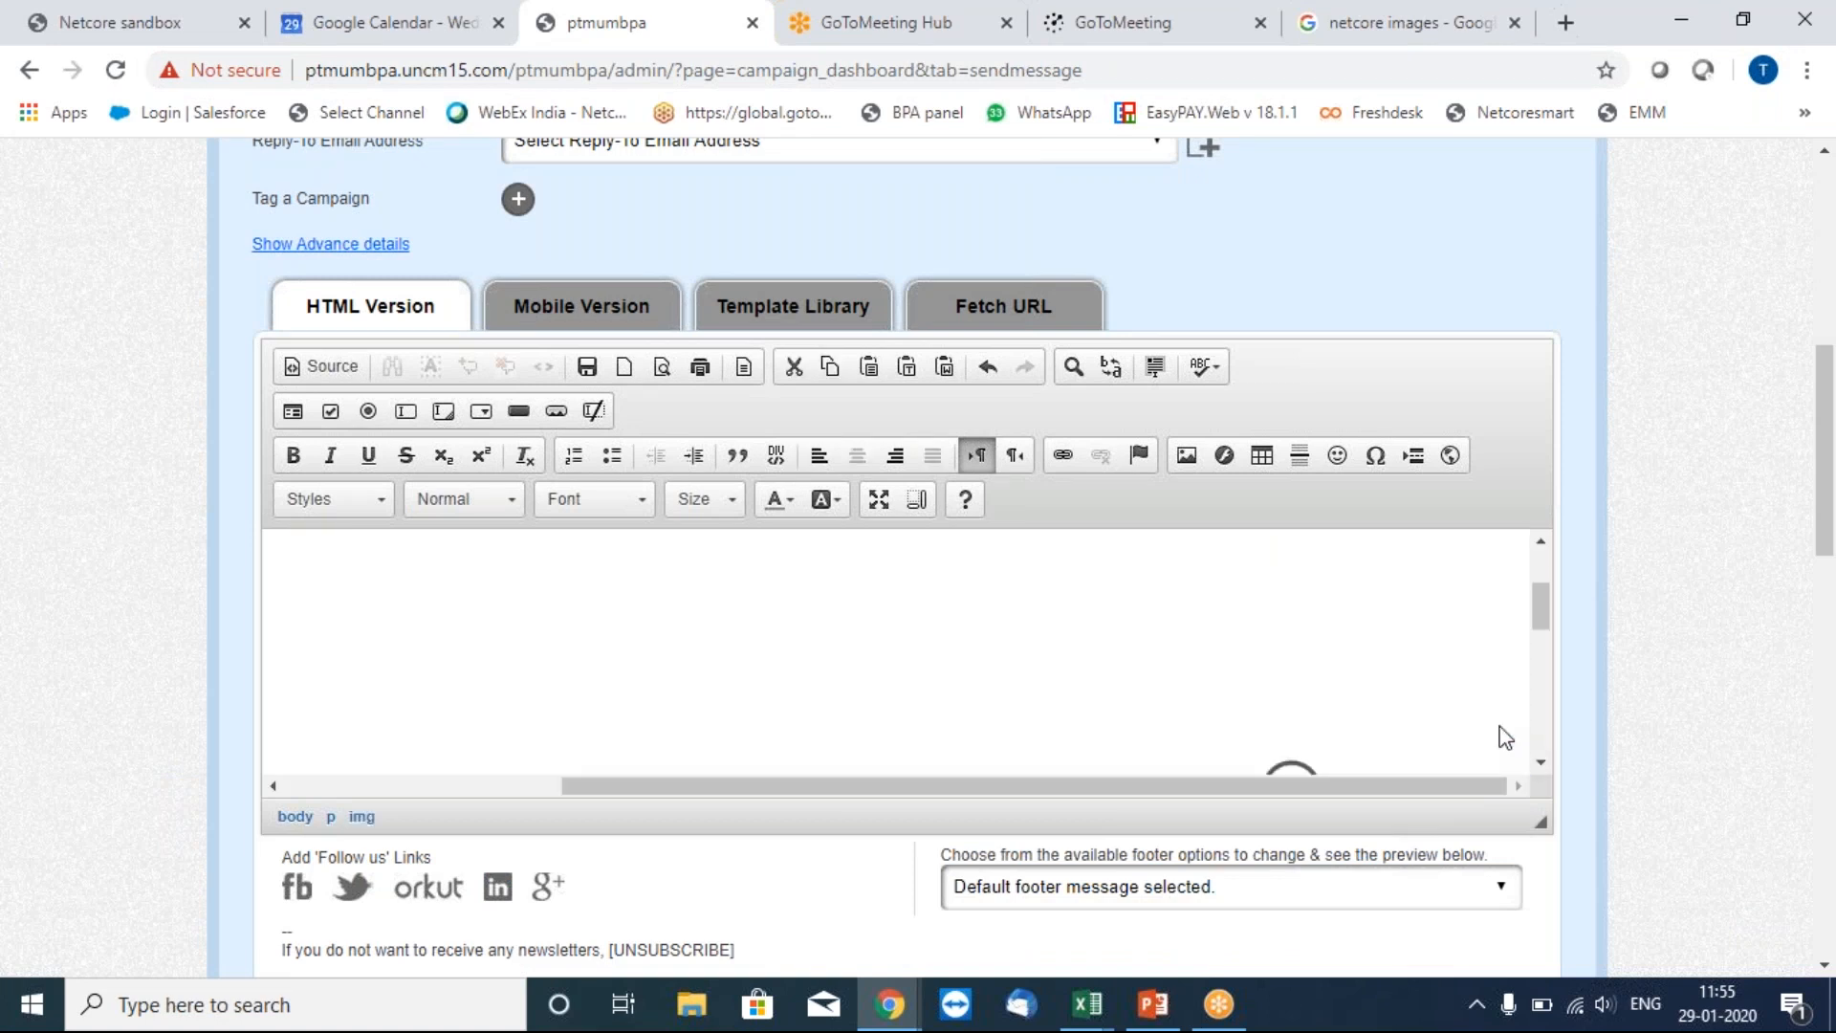
{"action": "left_click", "coordinate": [1507, 736]}
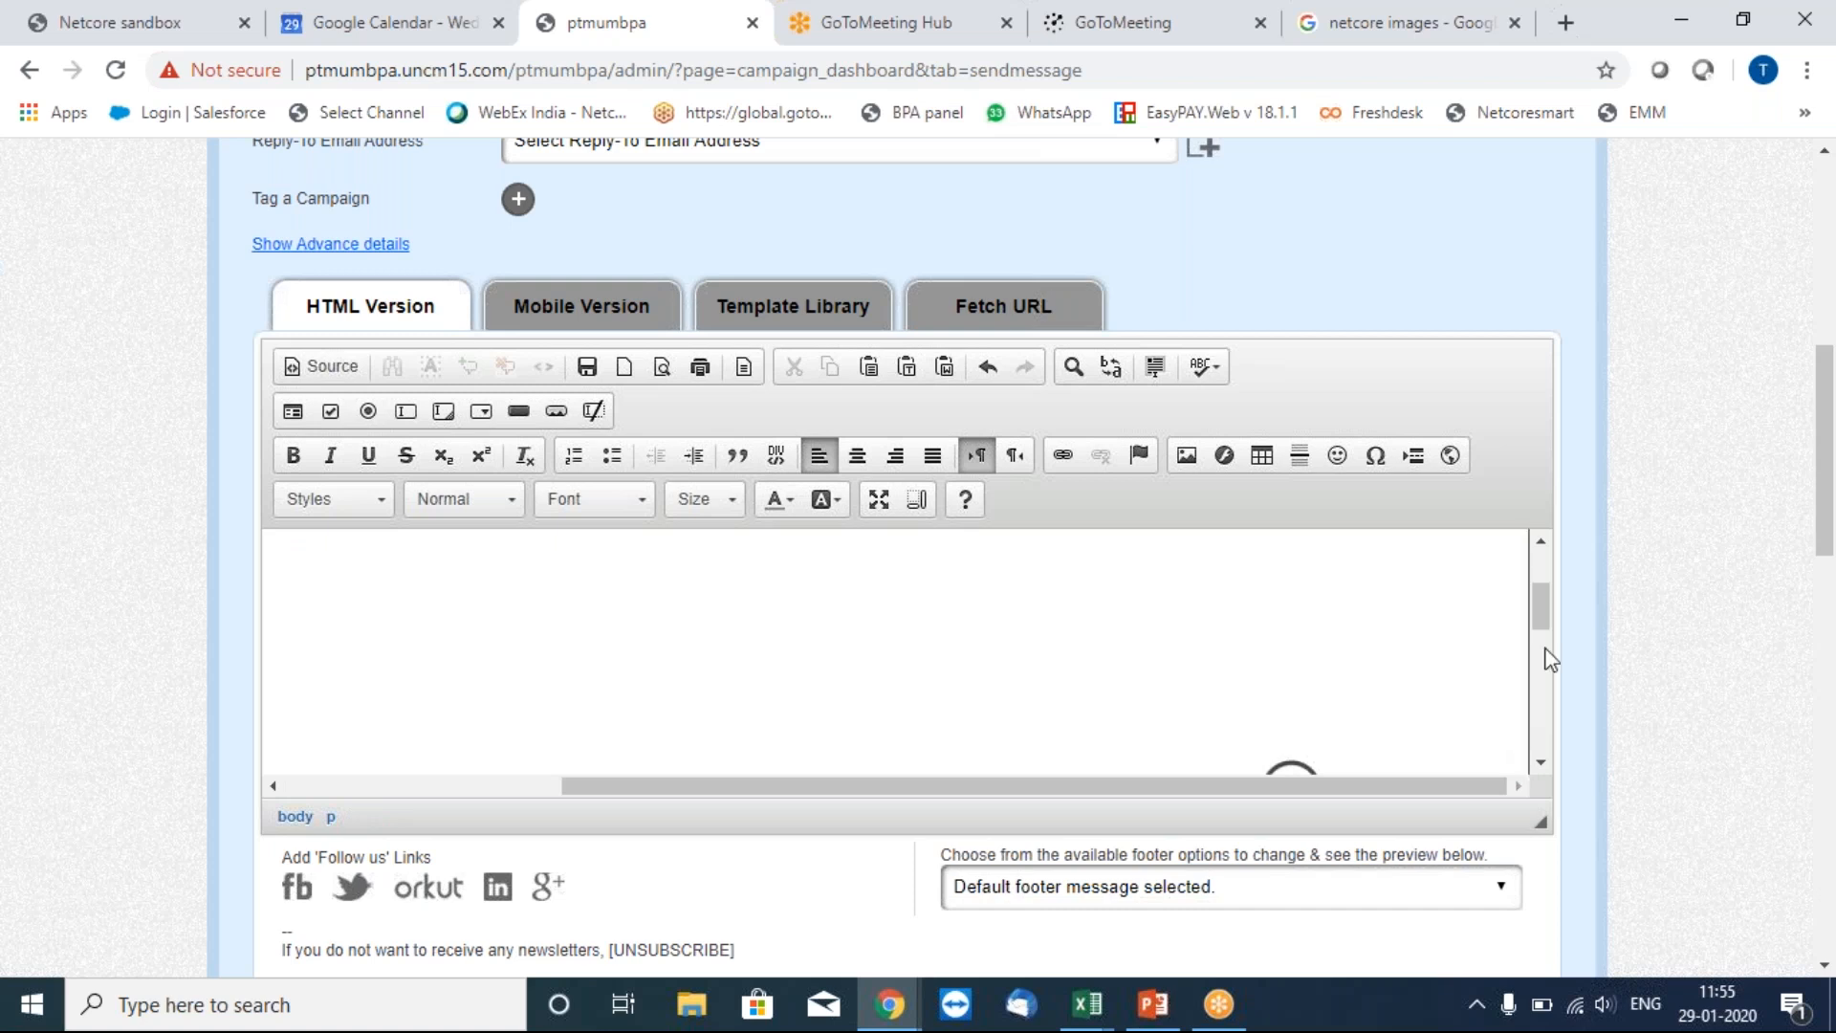
{"action": "left_click_drag", "start_coordinate": [1538, 619], "coordinate": [1538, 698]}
{"action": "left_click", "coordinate": [1068, 646]}
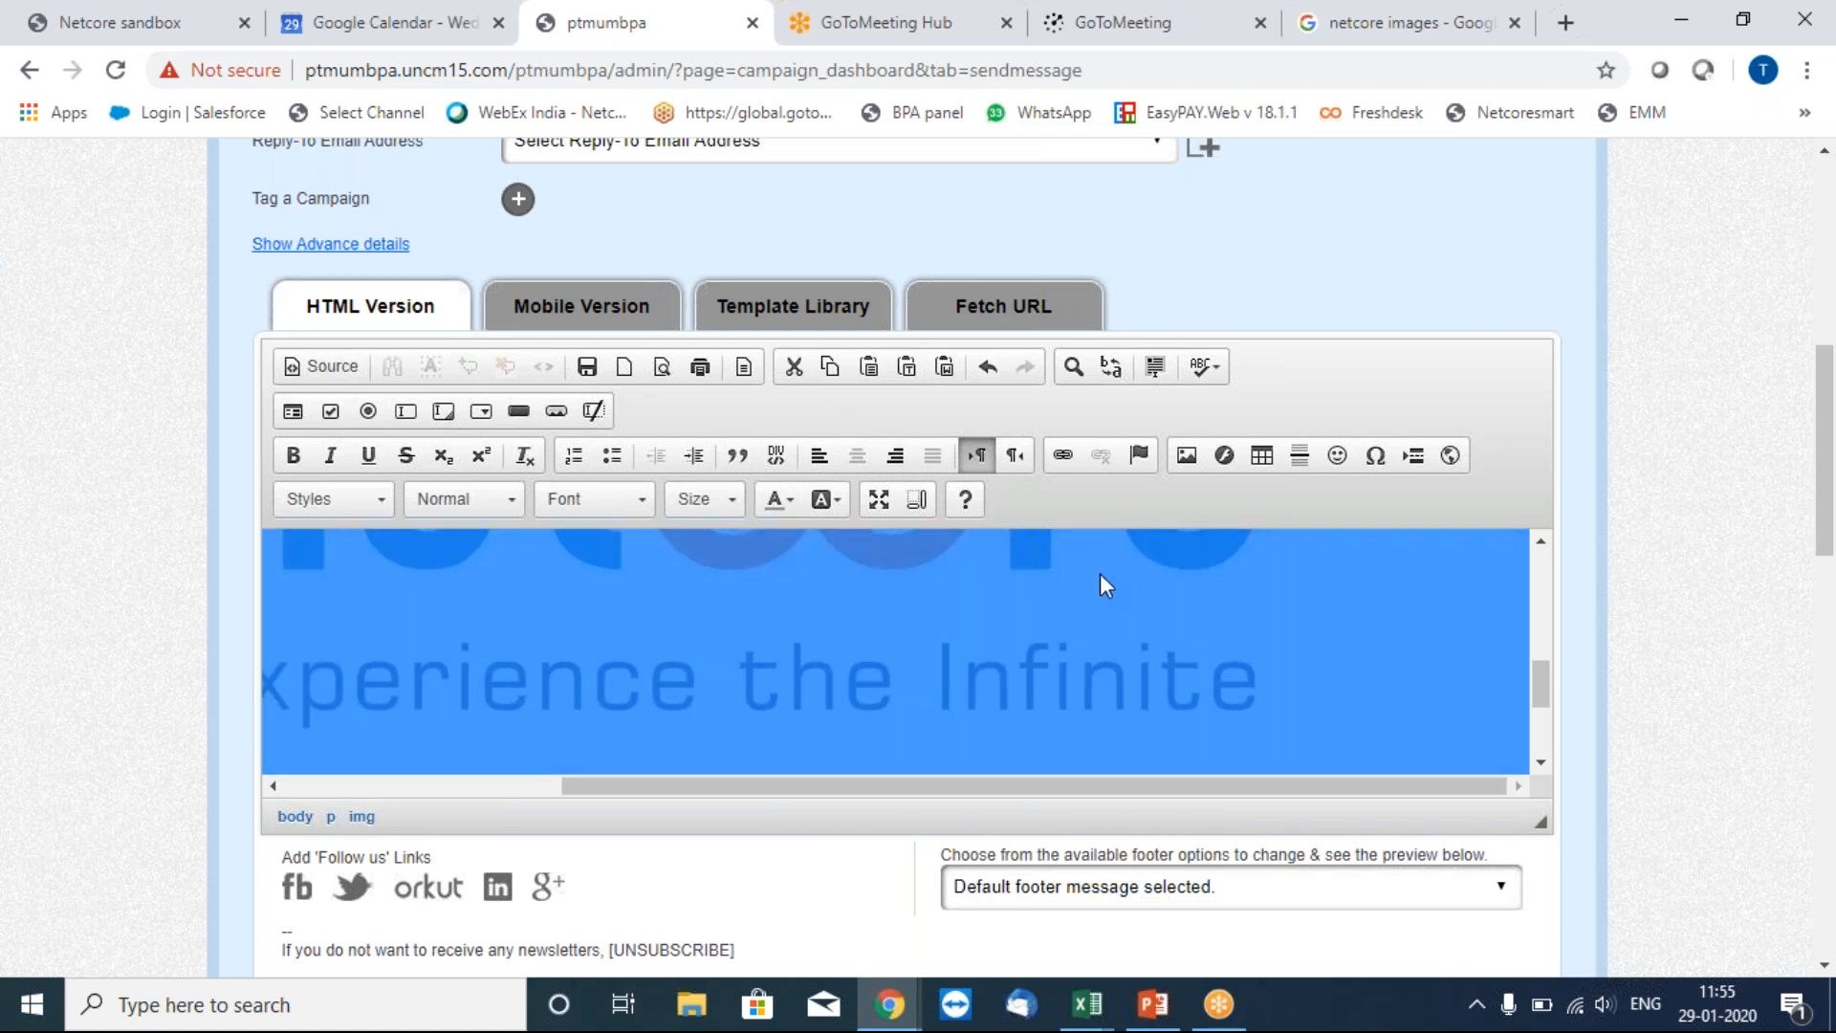
Set the logo's width to 100 in Image Properties and insert it.
{"action": "left_click", "coordinate": [1187, 457]}
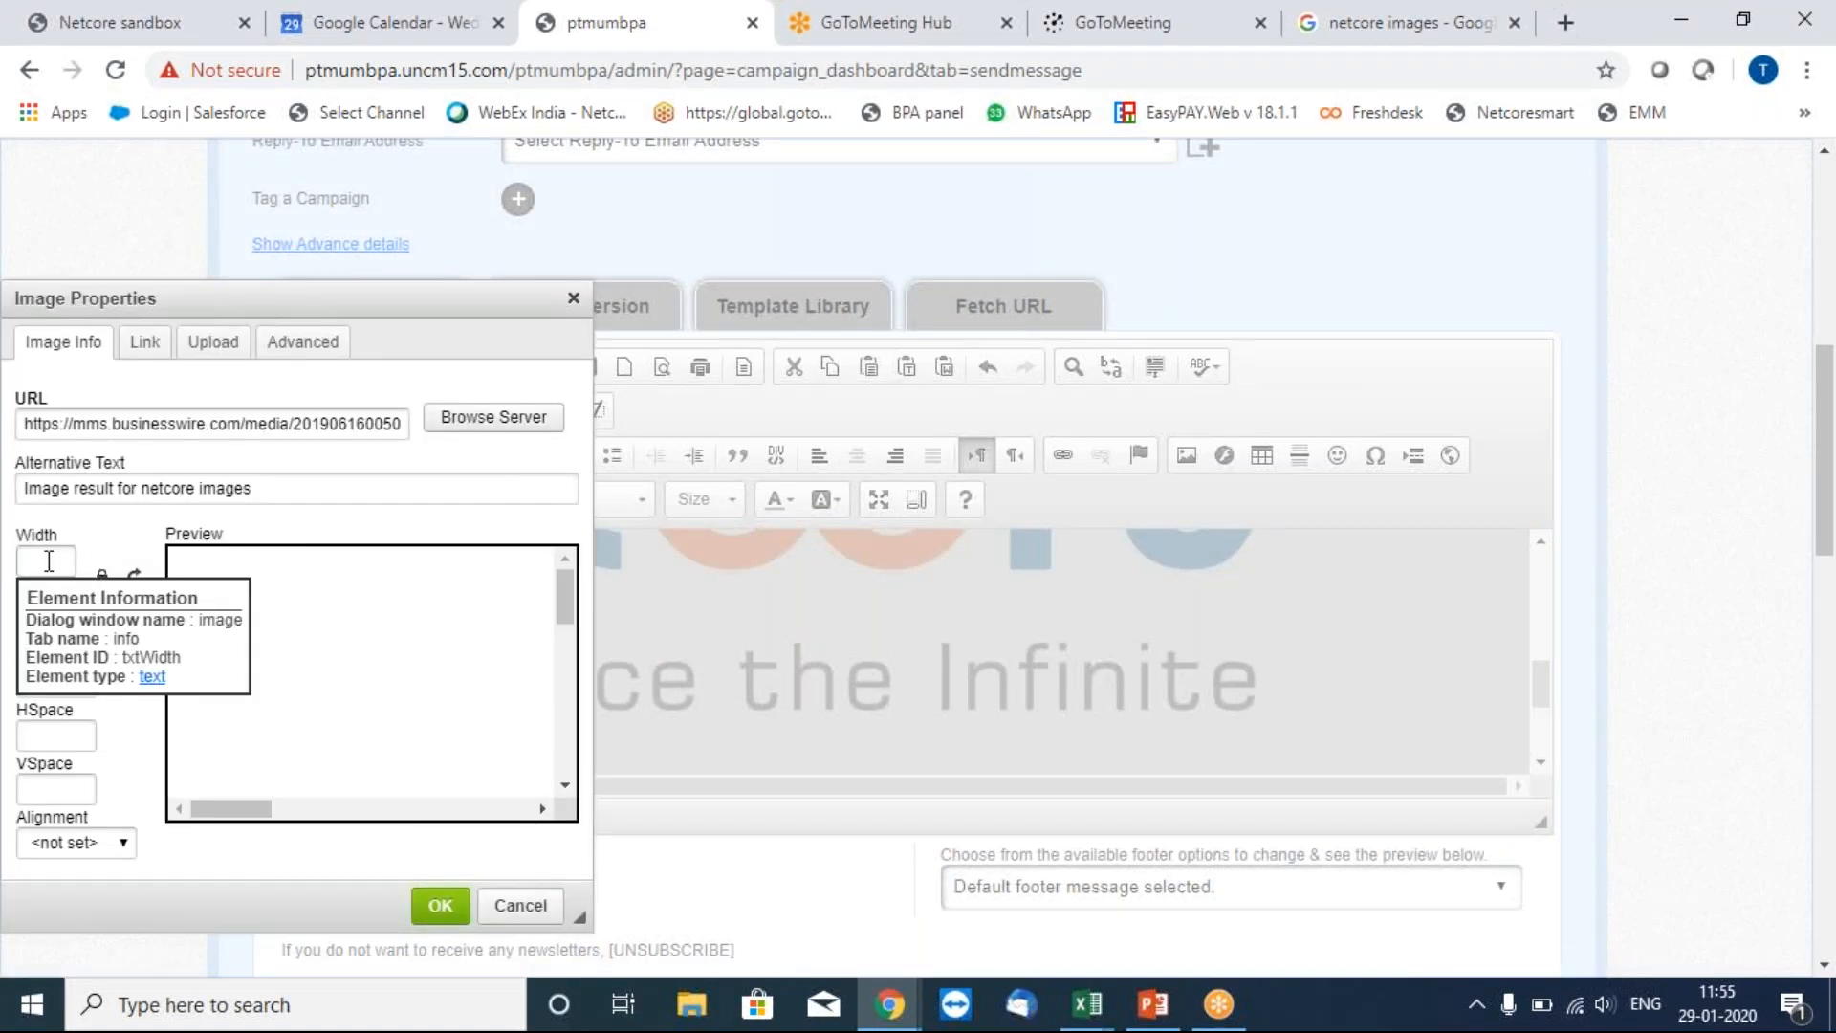
{"action": "left_click", "coordinate": [49, 560]}
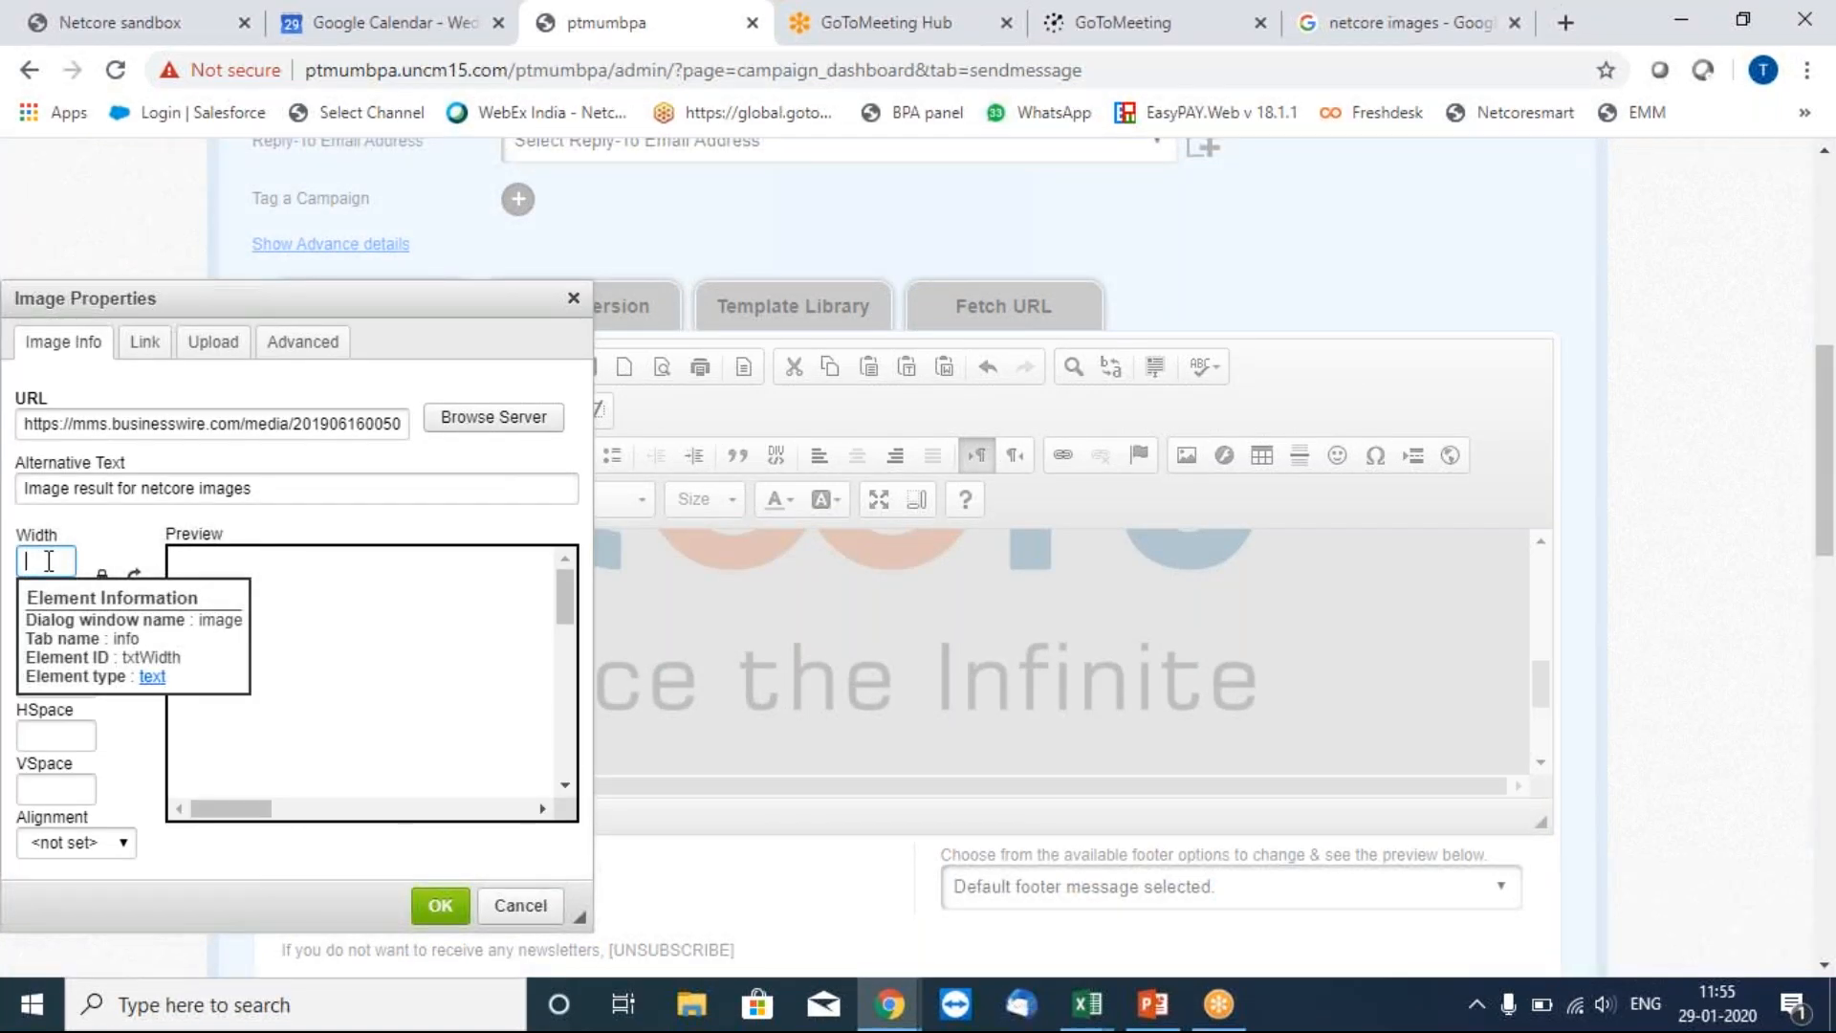
{"action": "type", "text": "100"}
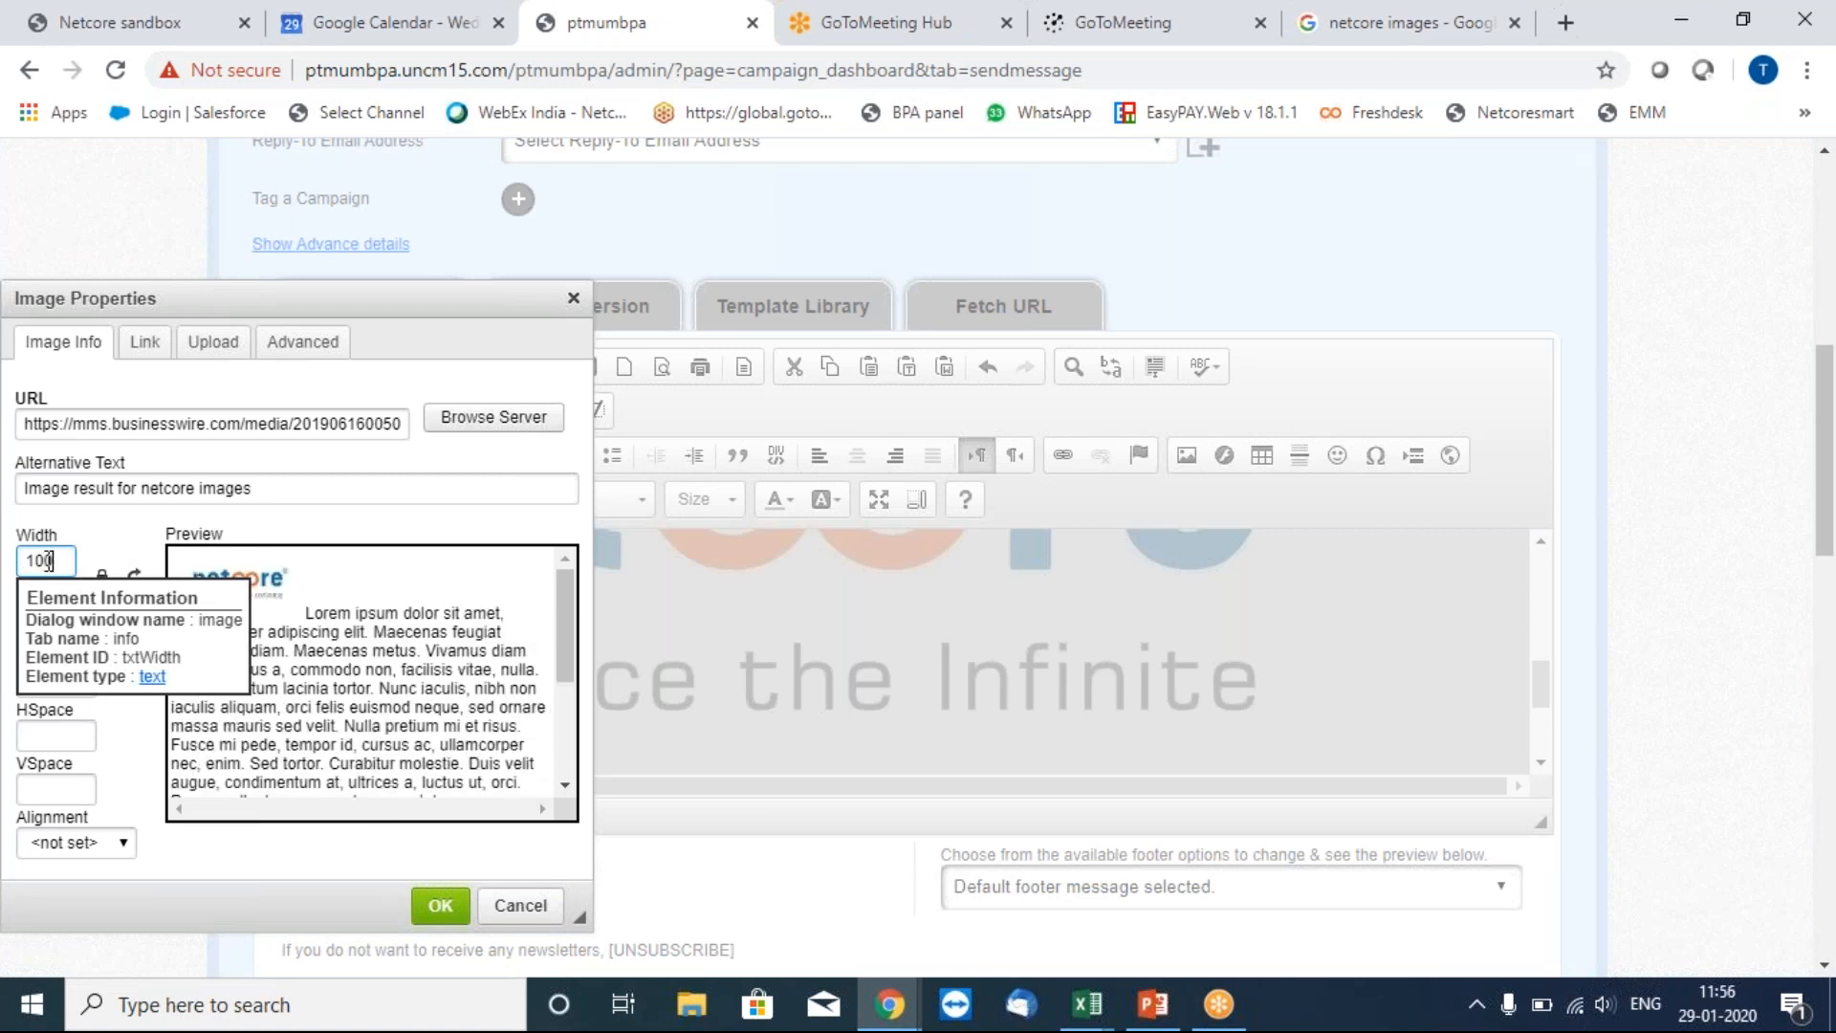
{"action": "left_click", "coordinate": [440, 906]}
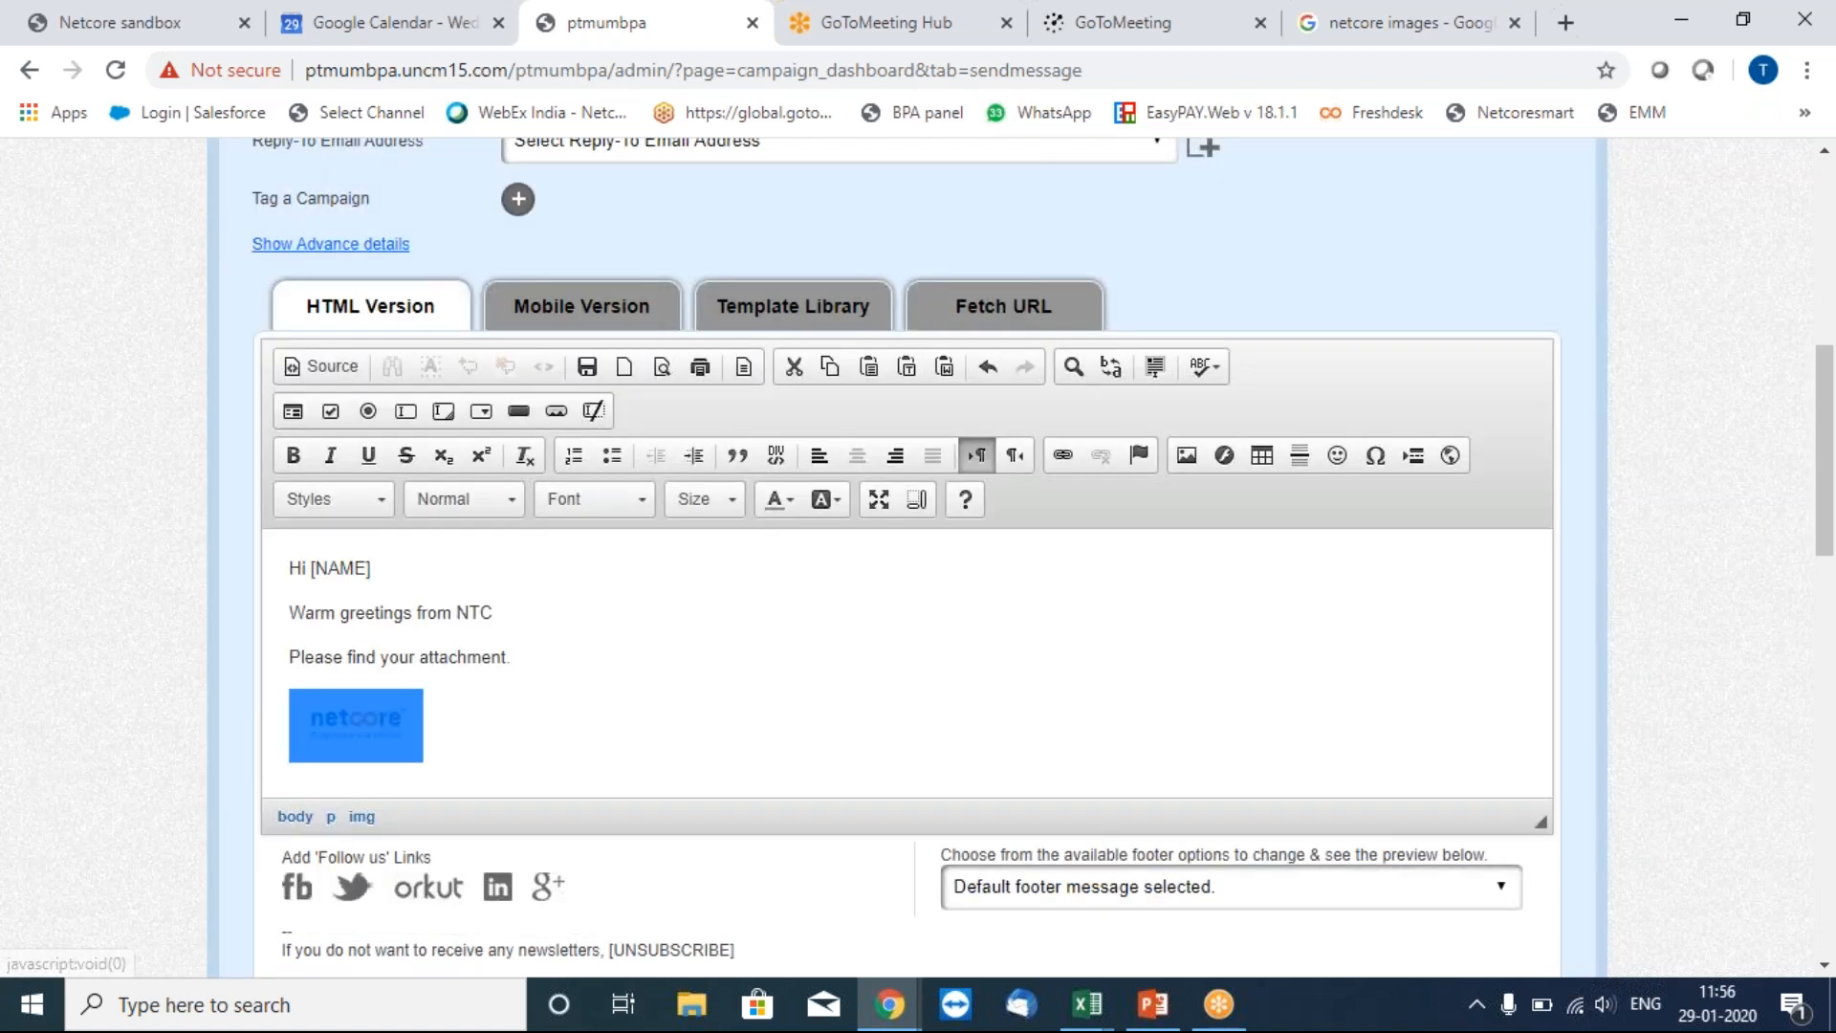
Inspect the email body's HTML source, then return to the formatted view.
{"action": "left_click", "coordinate": [615, 613]}
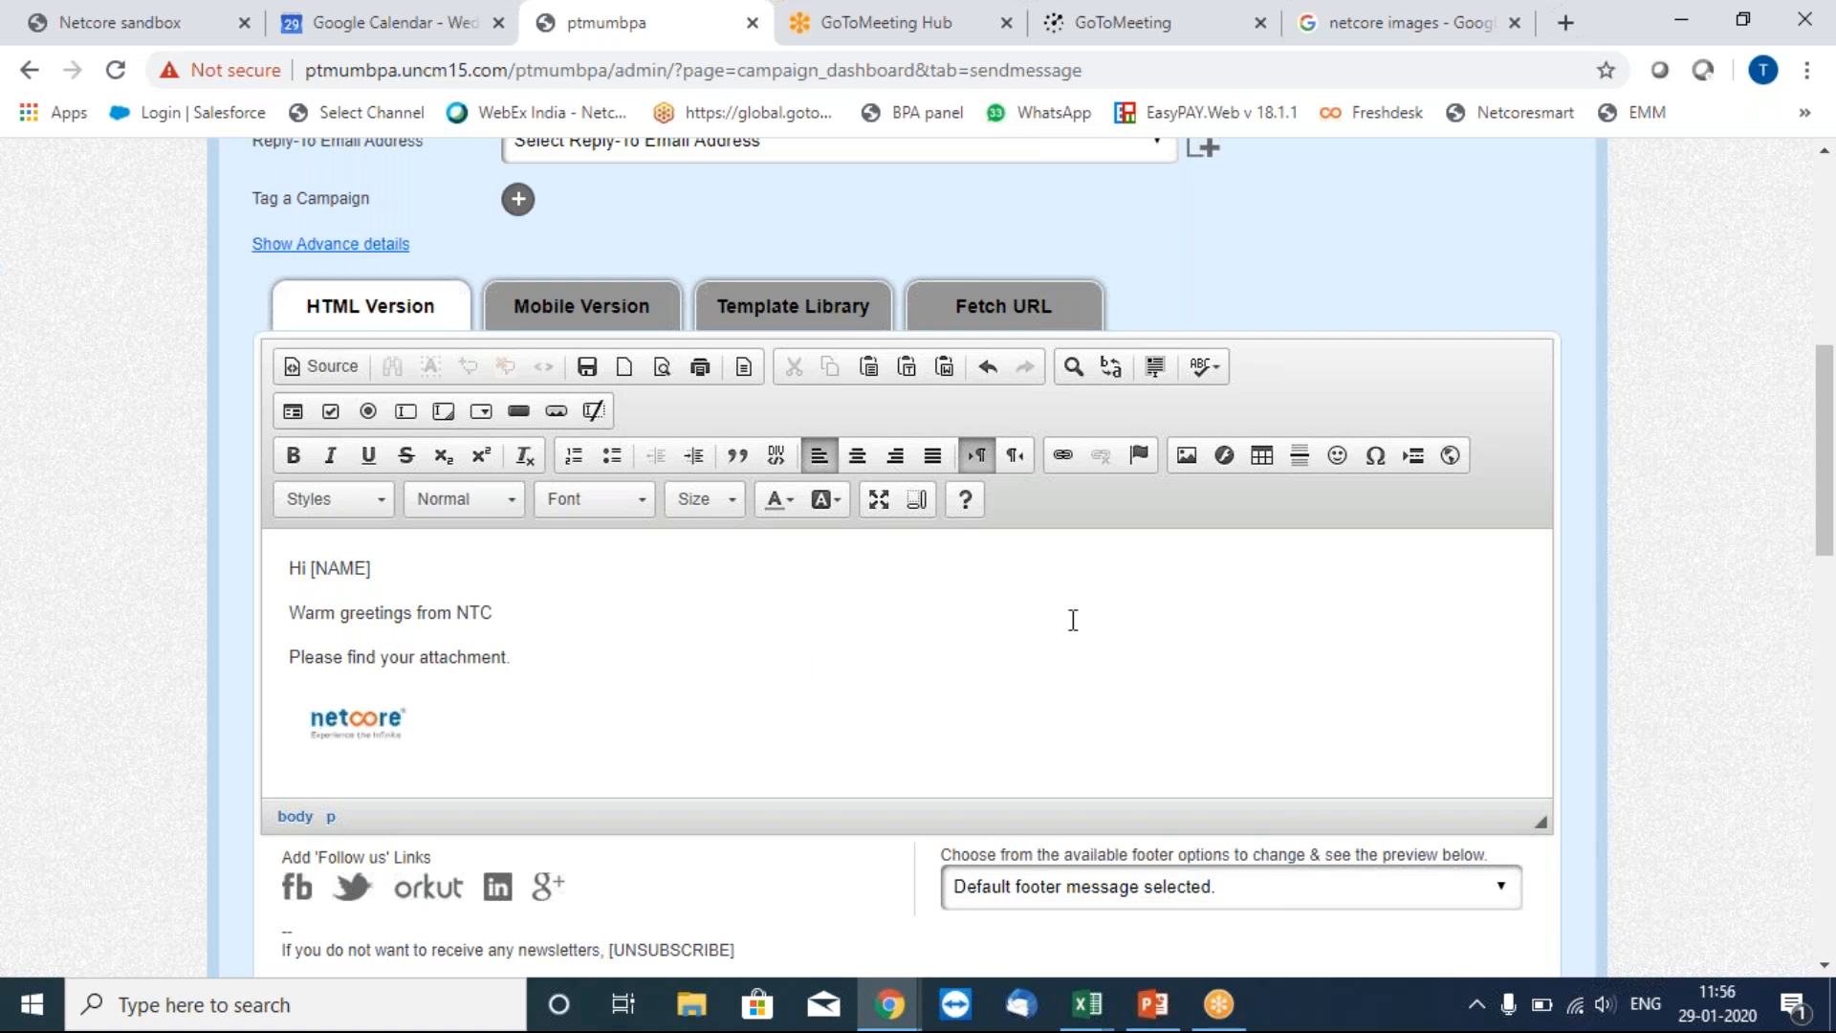
{"action": "left_click", "coordinate": [321, 368]}
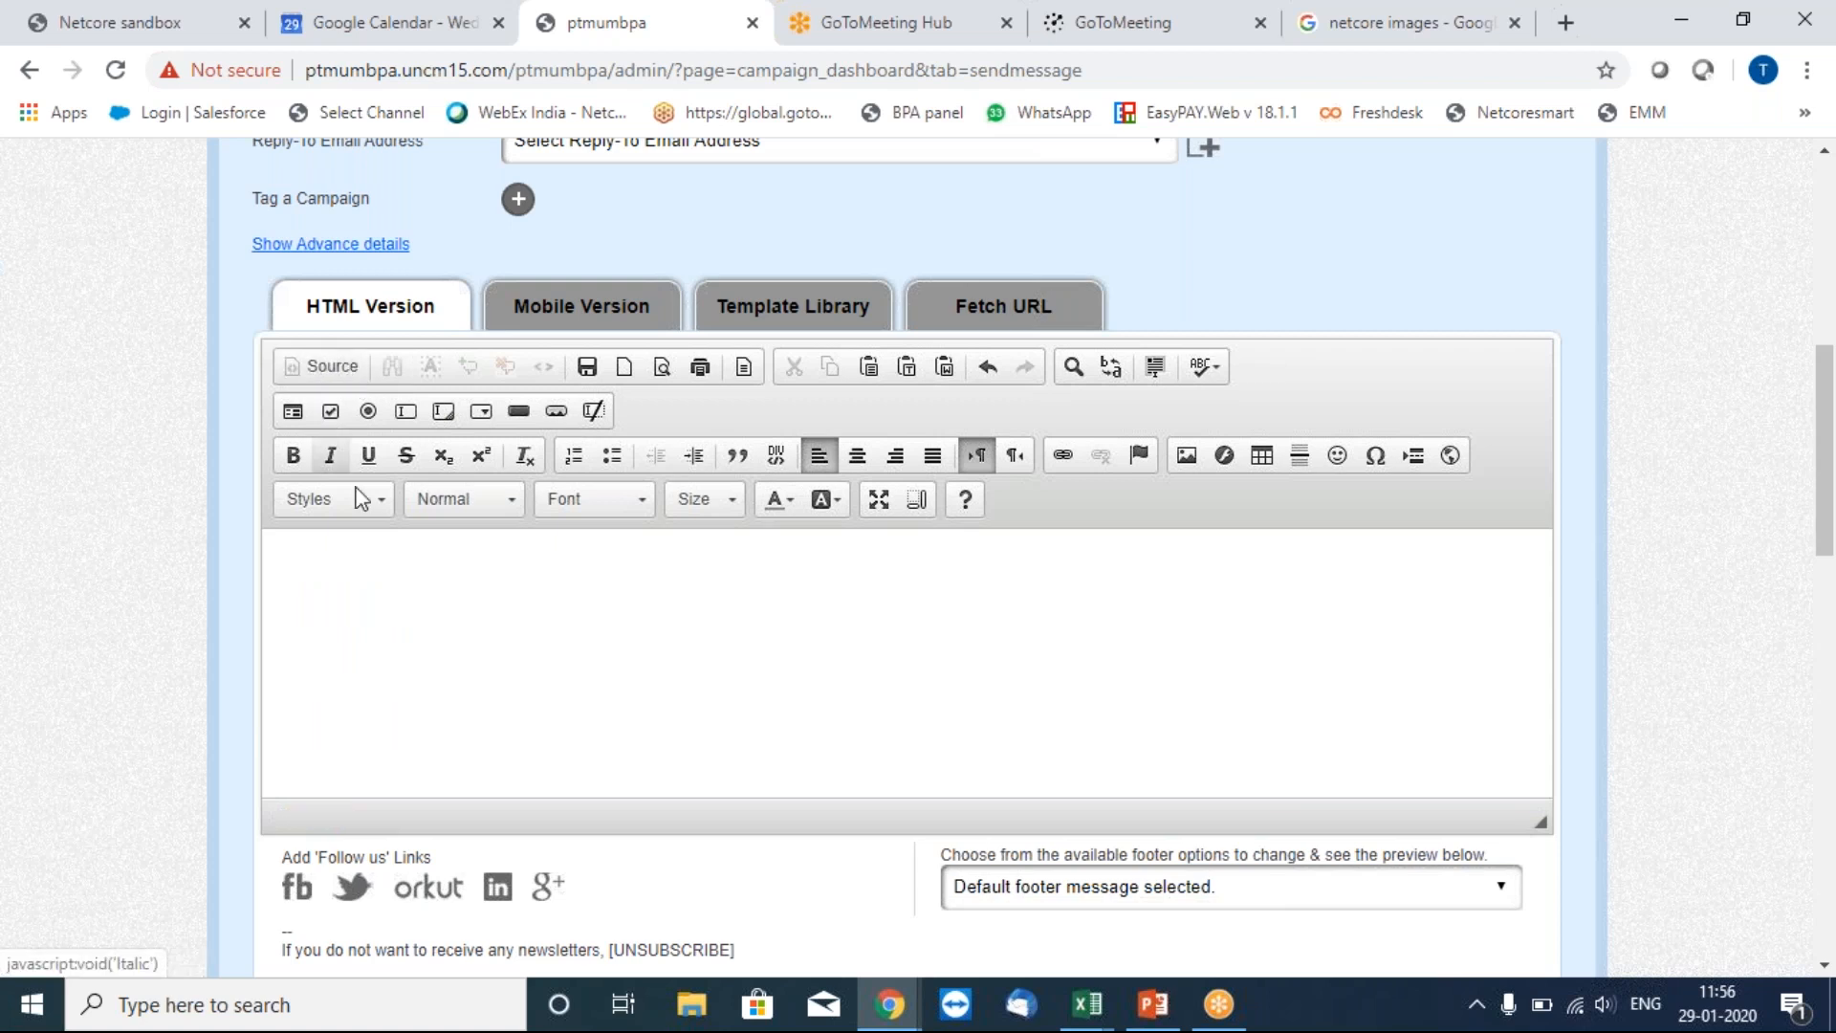
{"action": "left_click", "coordinate": [317, 373]}
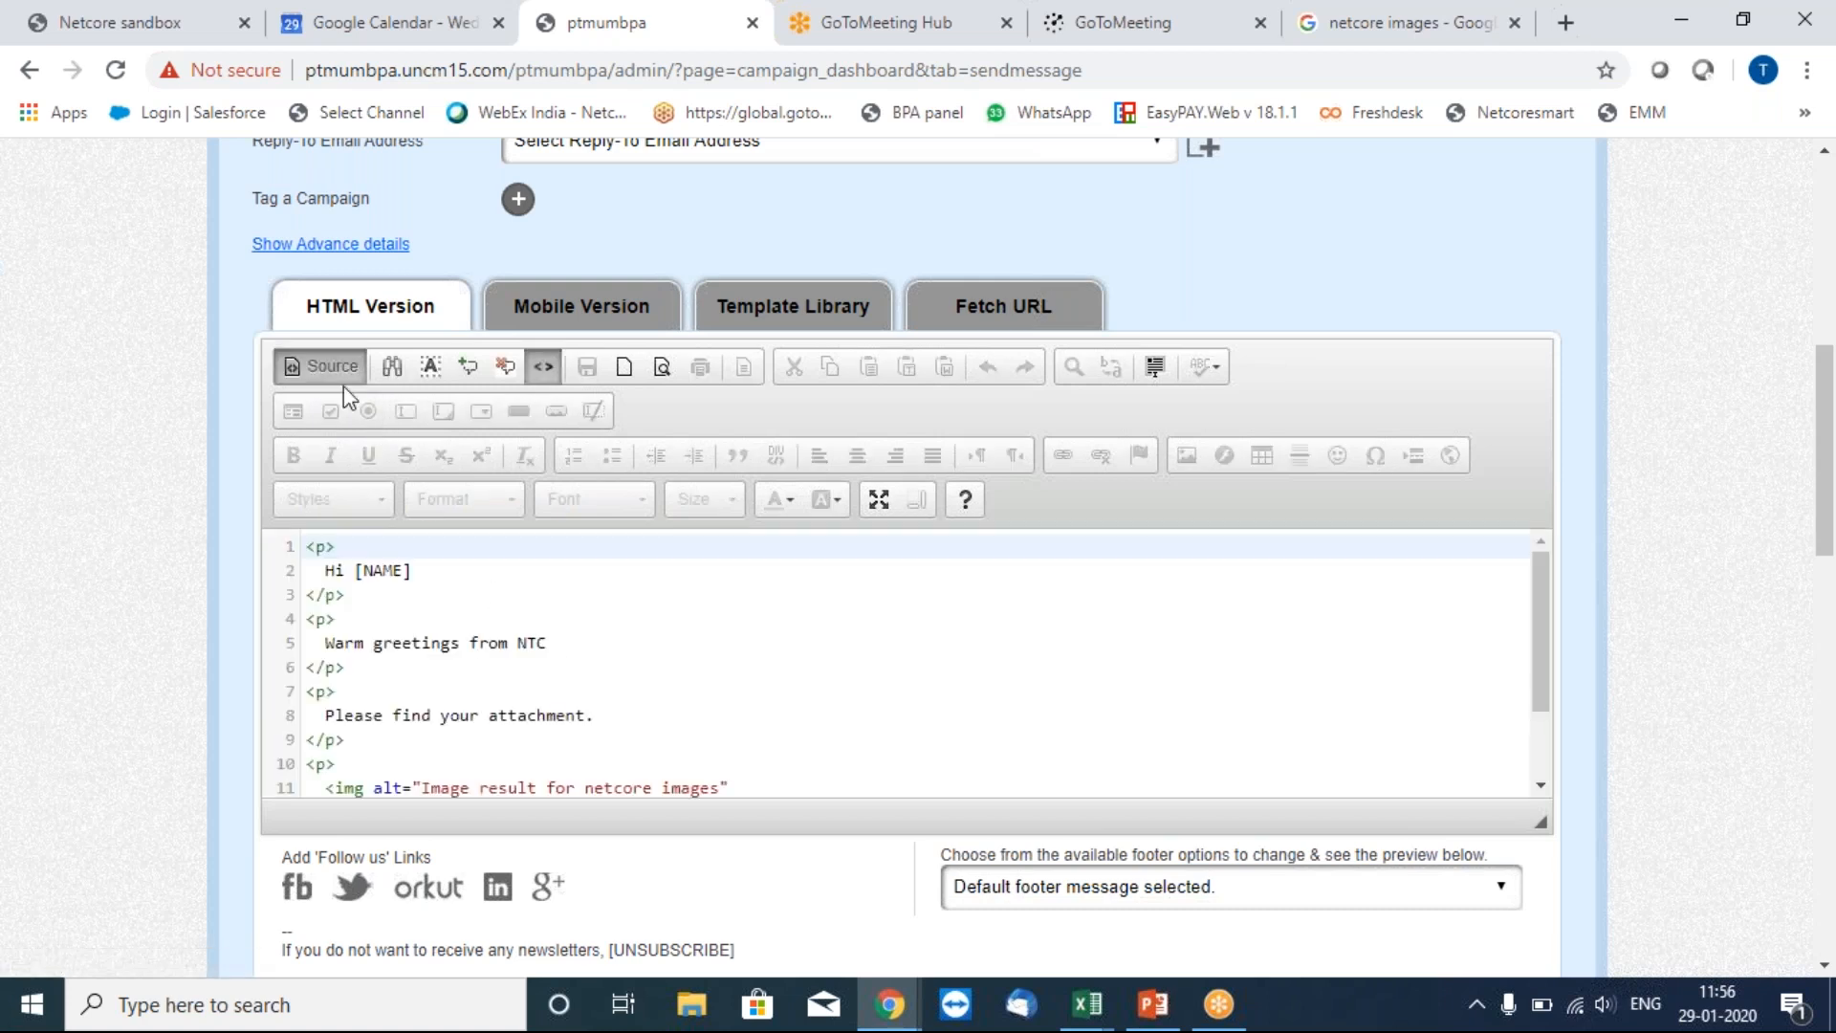
{"action": "left_click", "coordinate": [333, 371]}
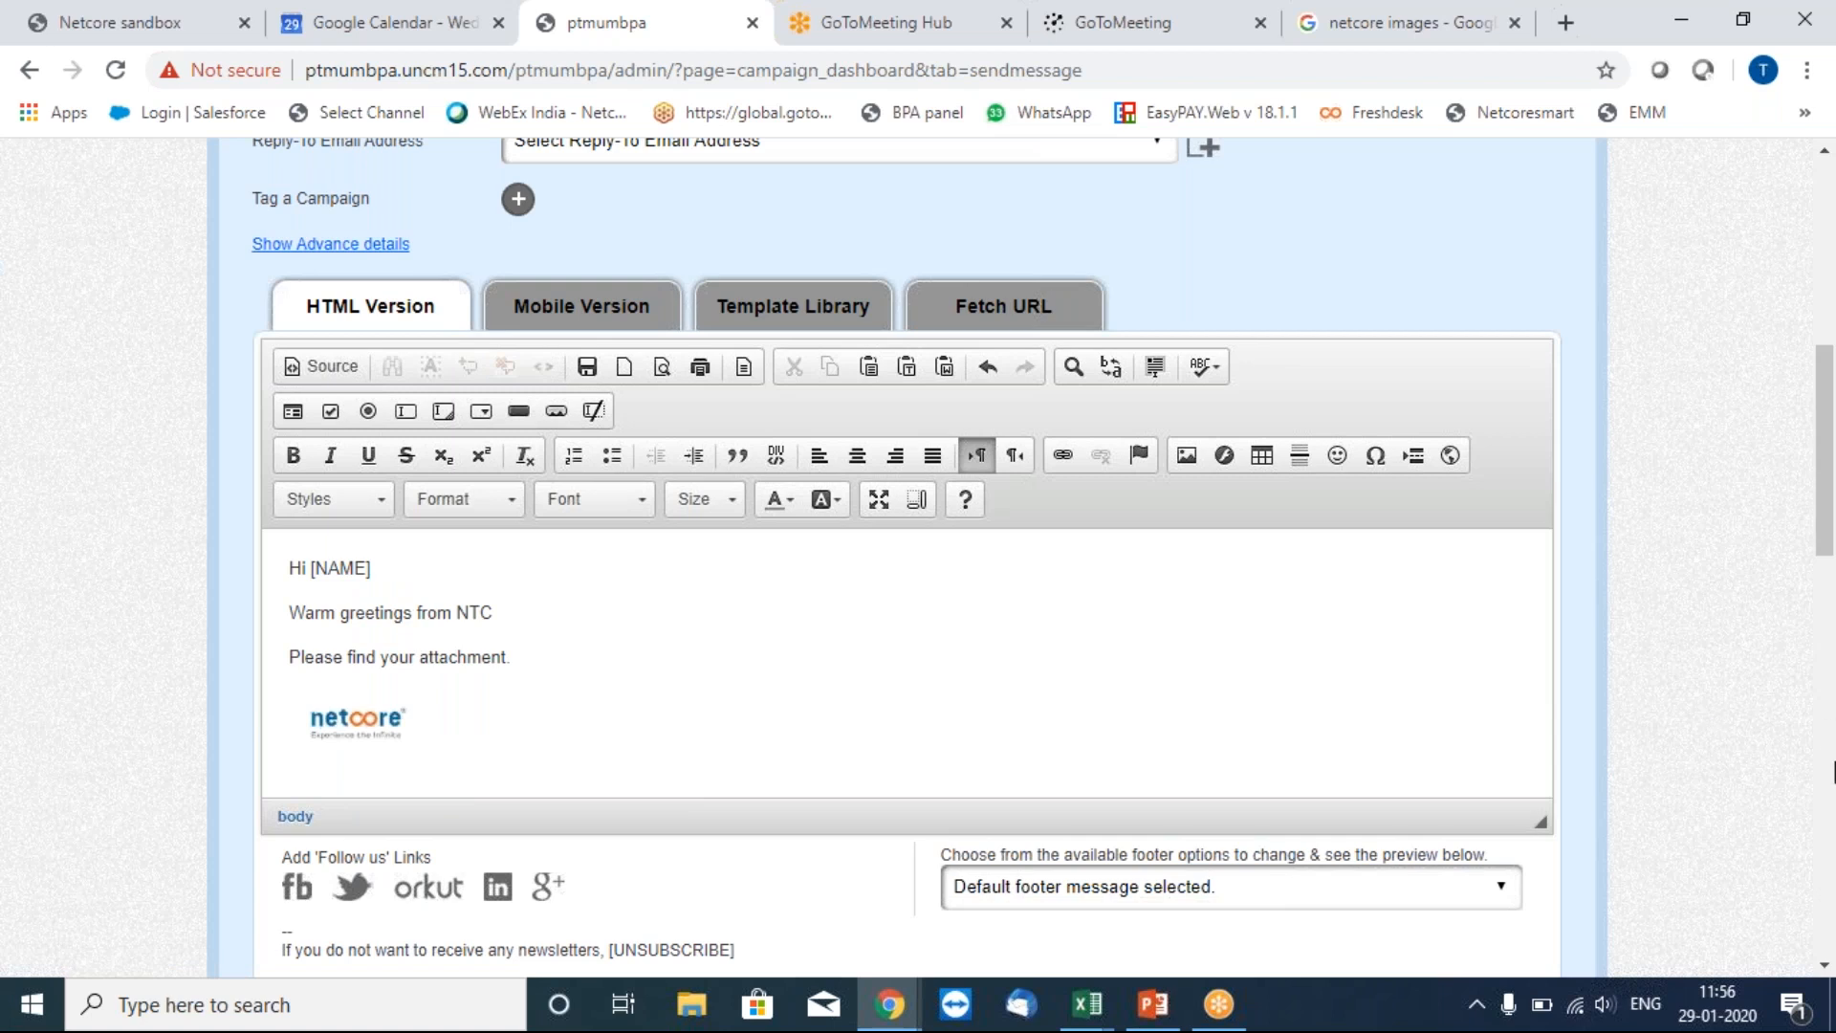
Tick Test BPA2 in the Select List box as the recipient list.
{"action": "scroll", "coordinate": [1833, 772], "scroll_direction": "down", "scroll_amount": 8}
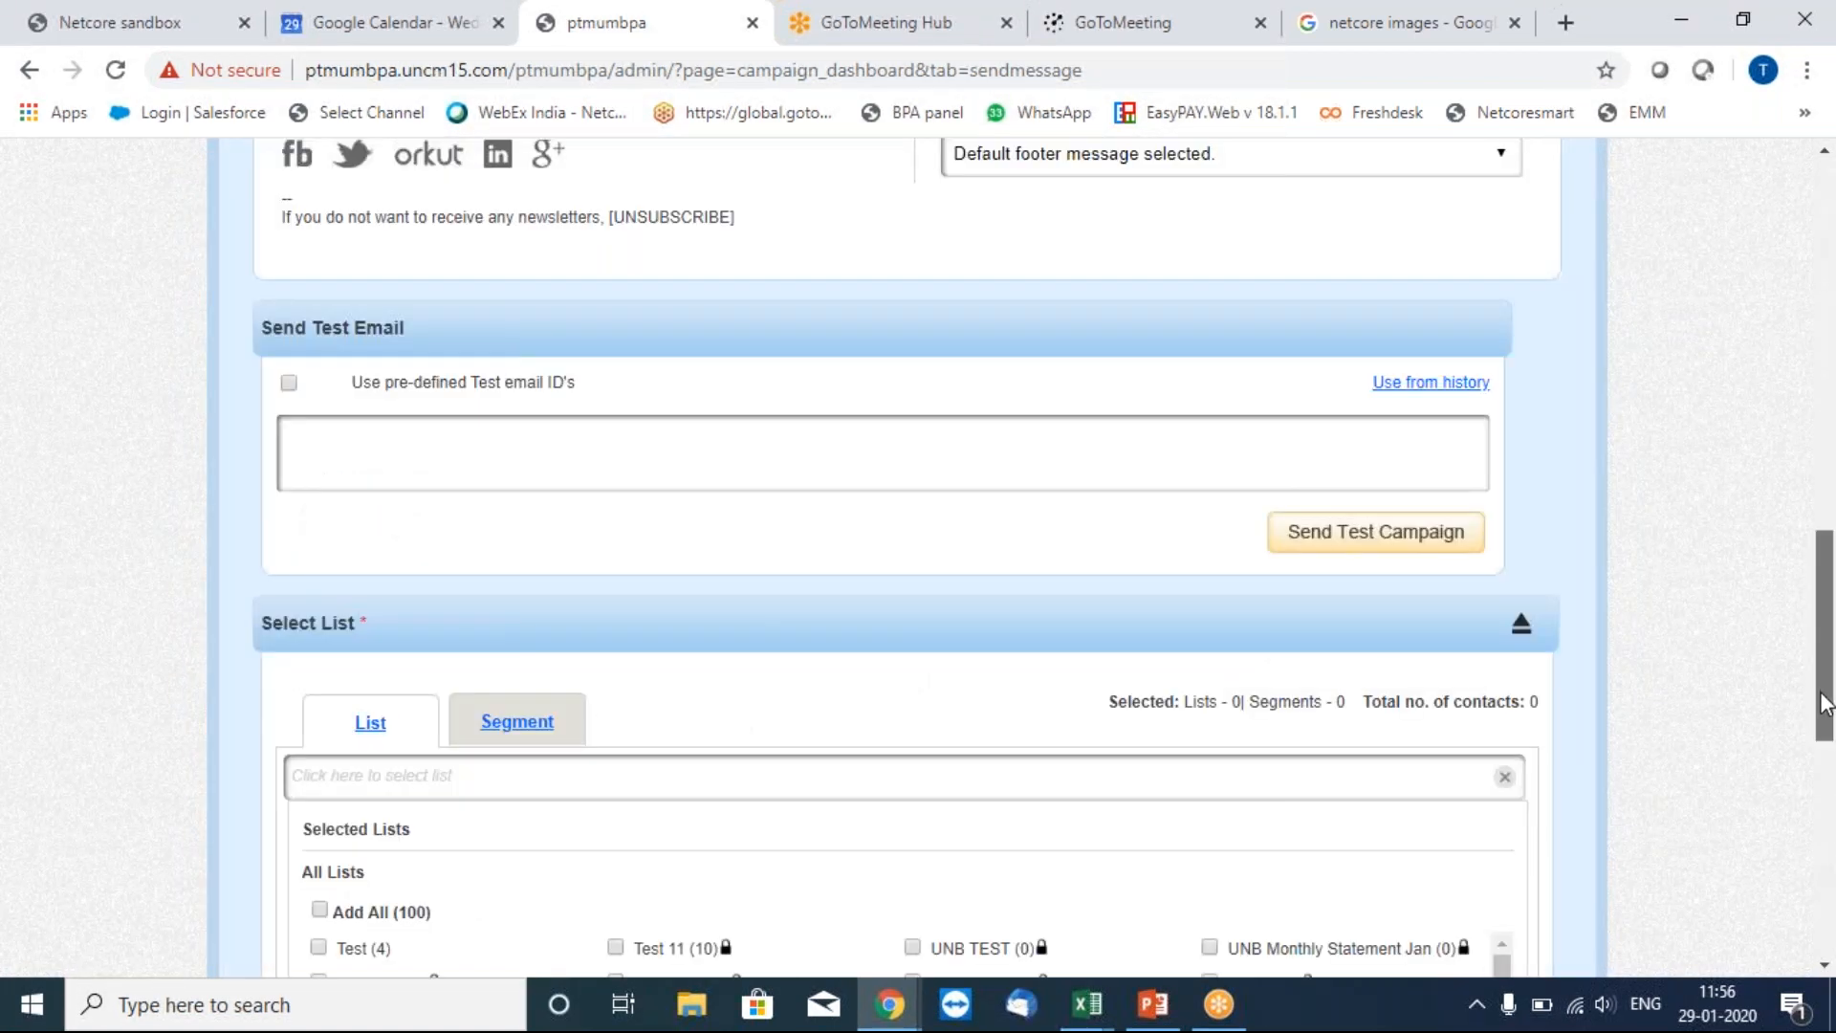
{"action": "scroll", "coordinate": [1822, 703], "scroll_direction": "down", "scroll_amount": 5}
{"action": "left_click_drag", "start_coordinate": [1501, 470], "coordinate": [1495, 573]}
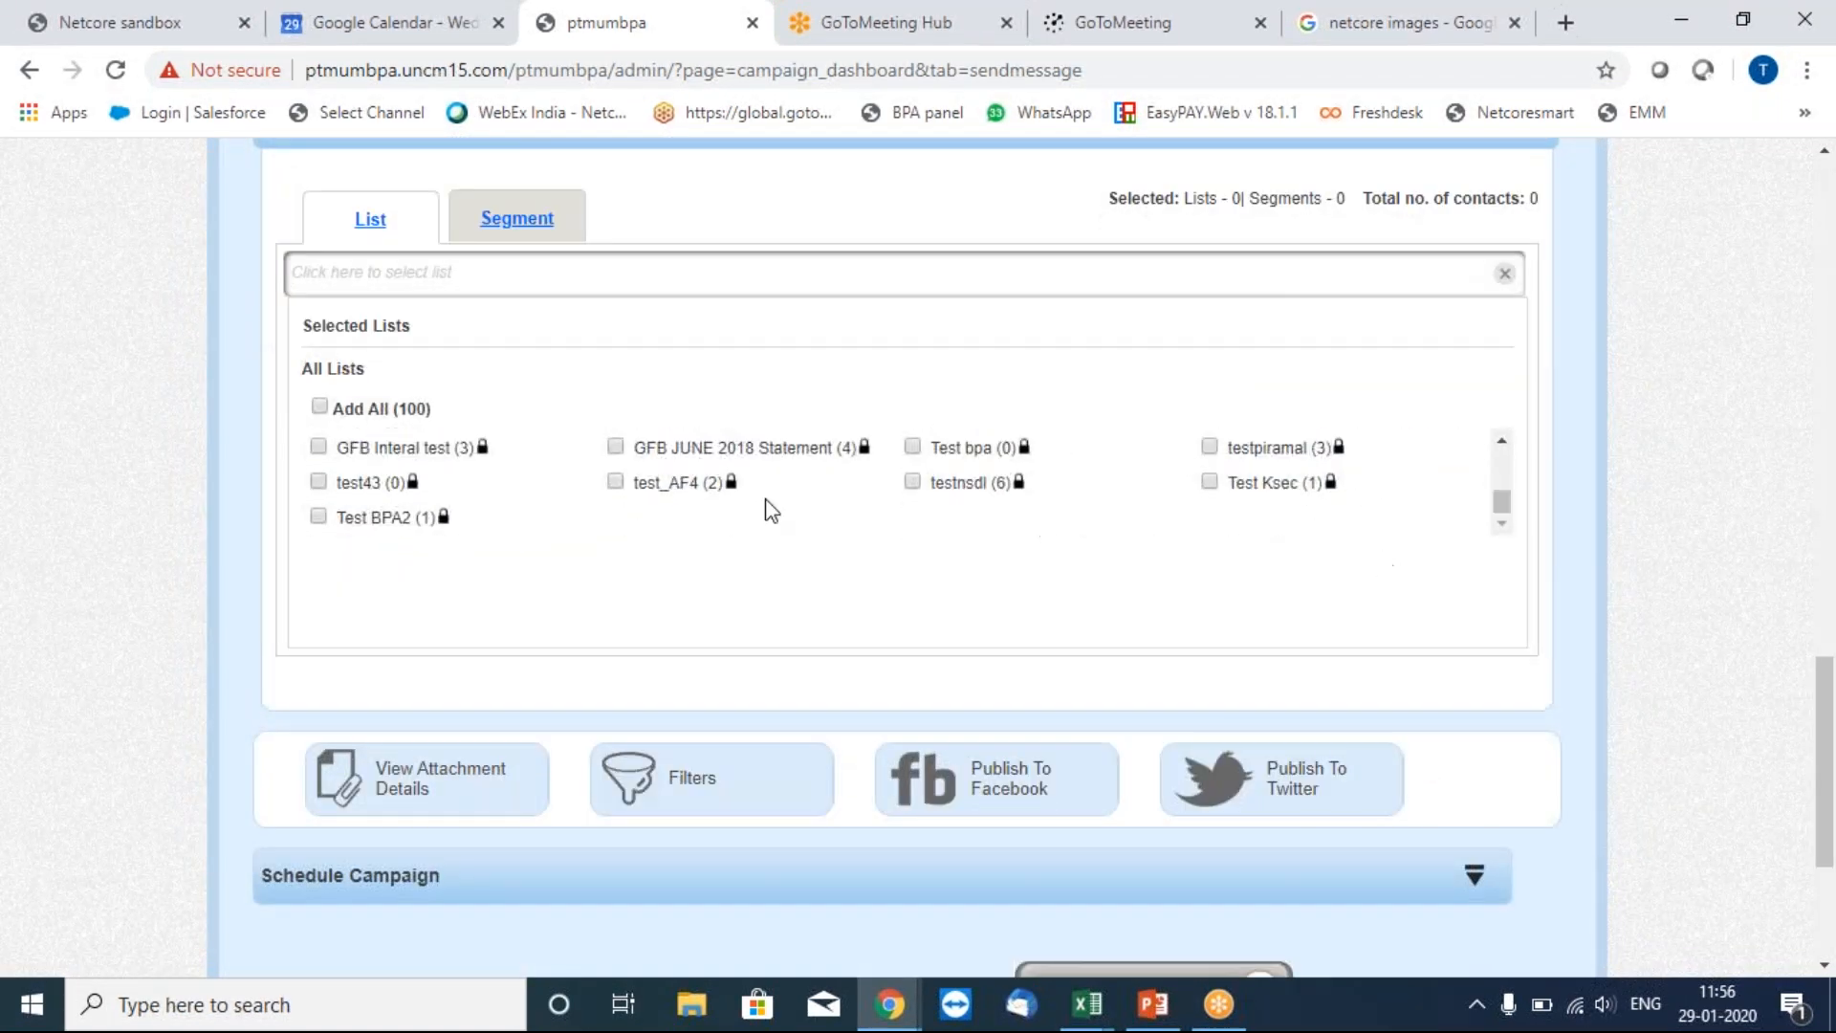
{"action": "left_click", "coordinate": [318, 517]}
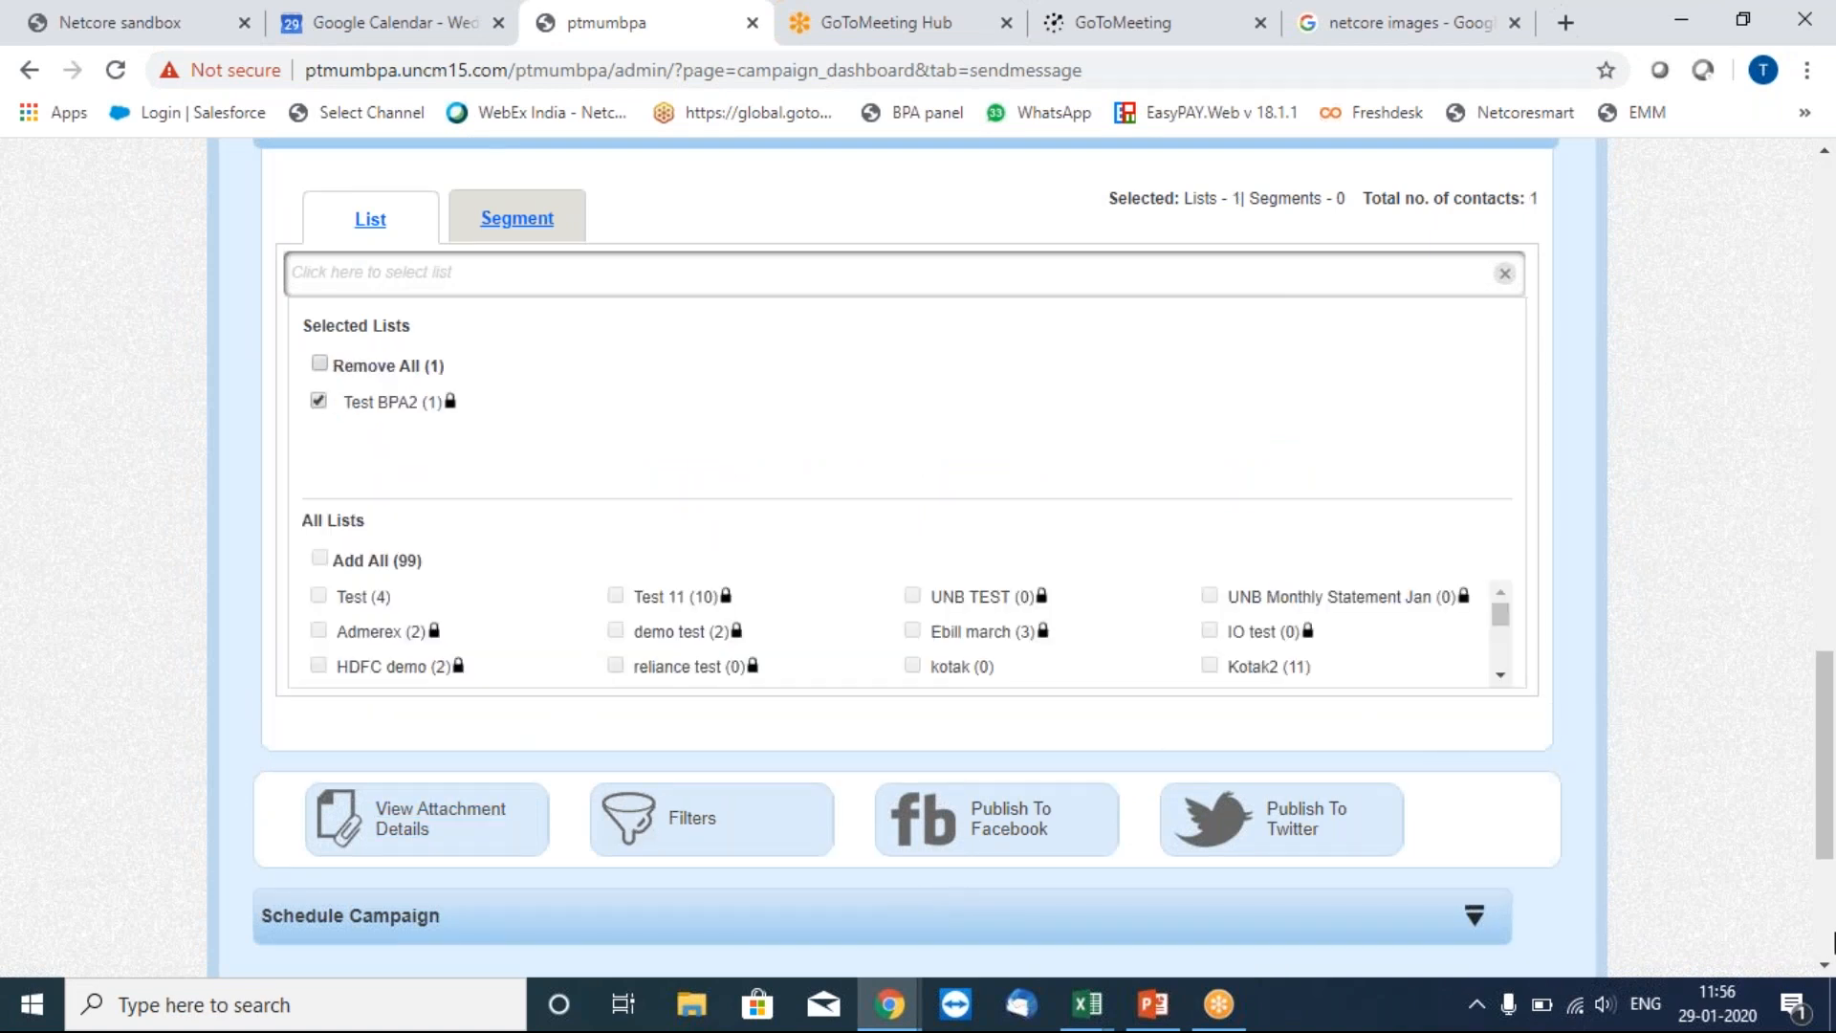
{"action": "scroll", "coordinate": [593, 660], "scroll_direction": "down", "scroll_amount": 4}
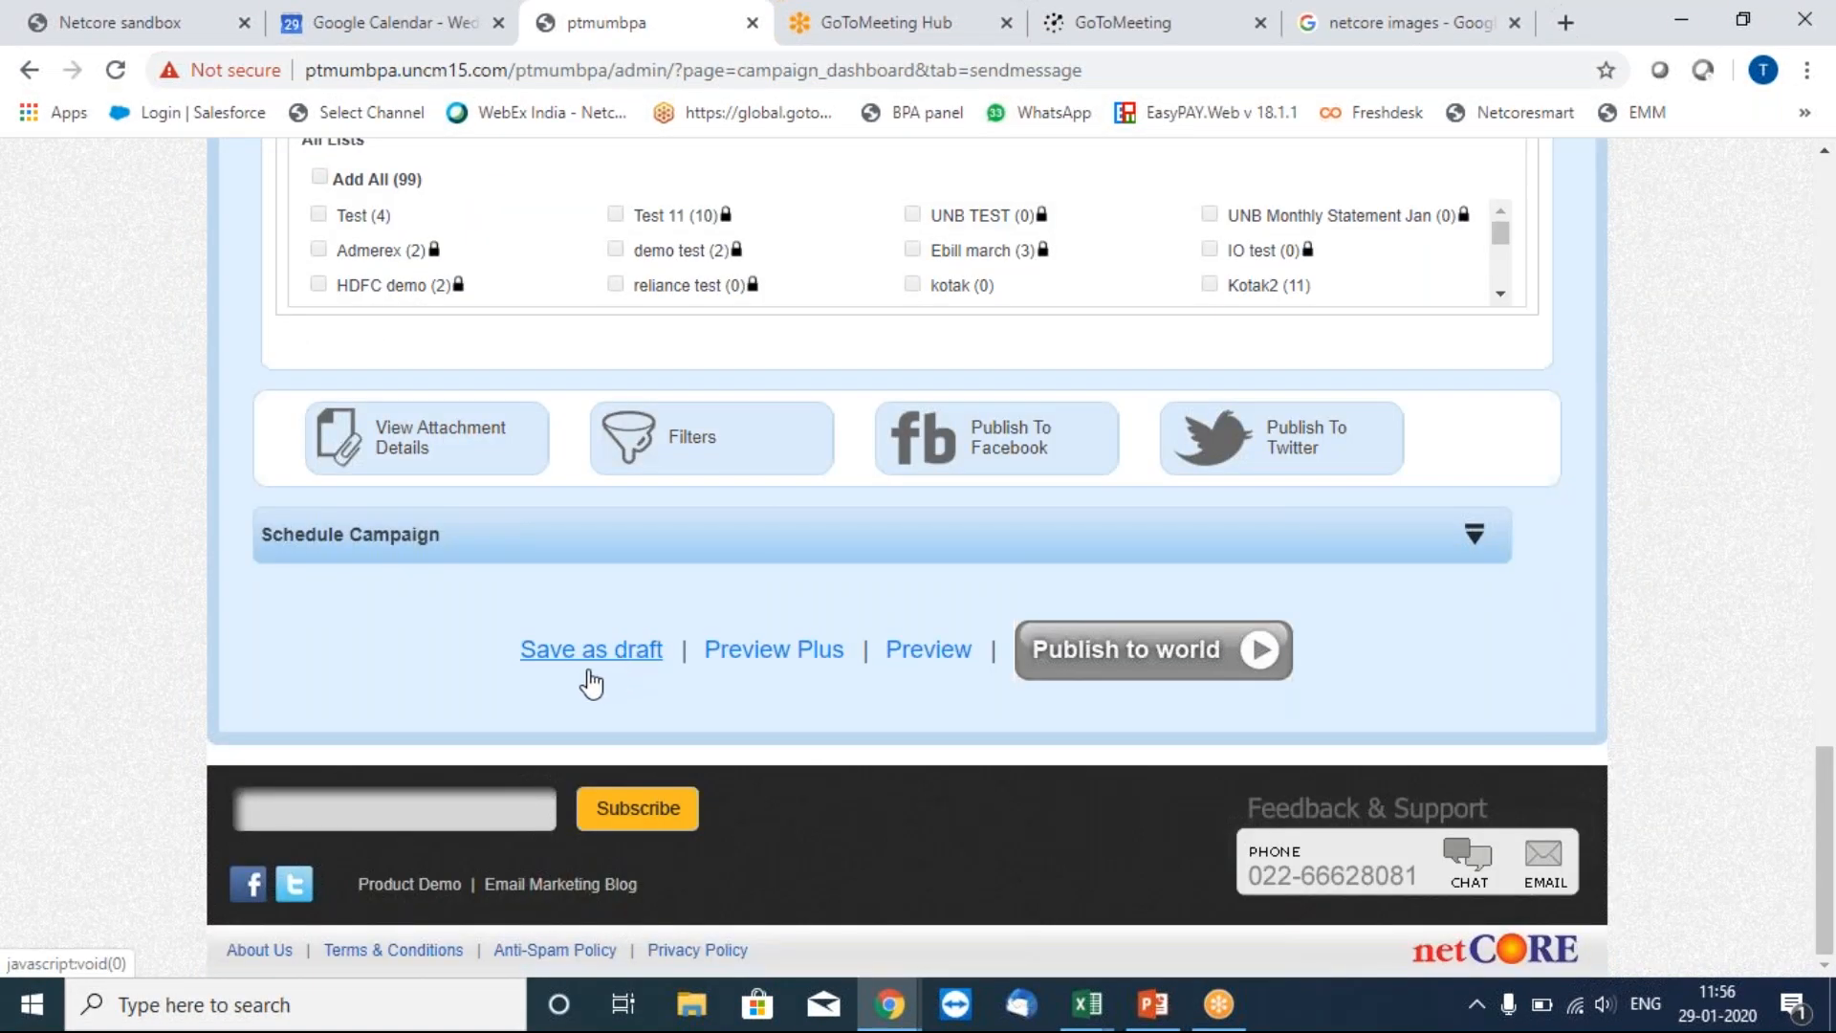
Save campaign Test bpa21 as a draft, reloading as message 59.
{"action": "left_click", "coordinate": [598, 660]}
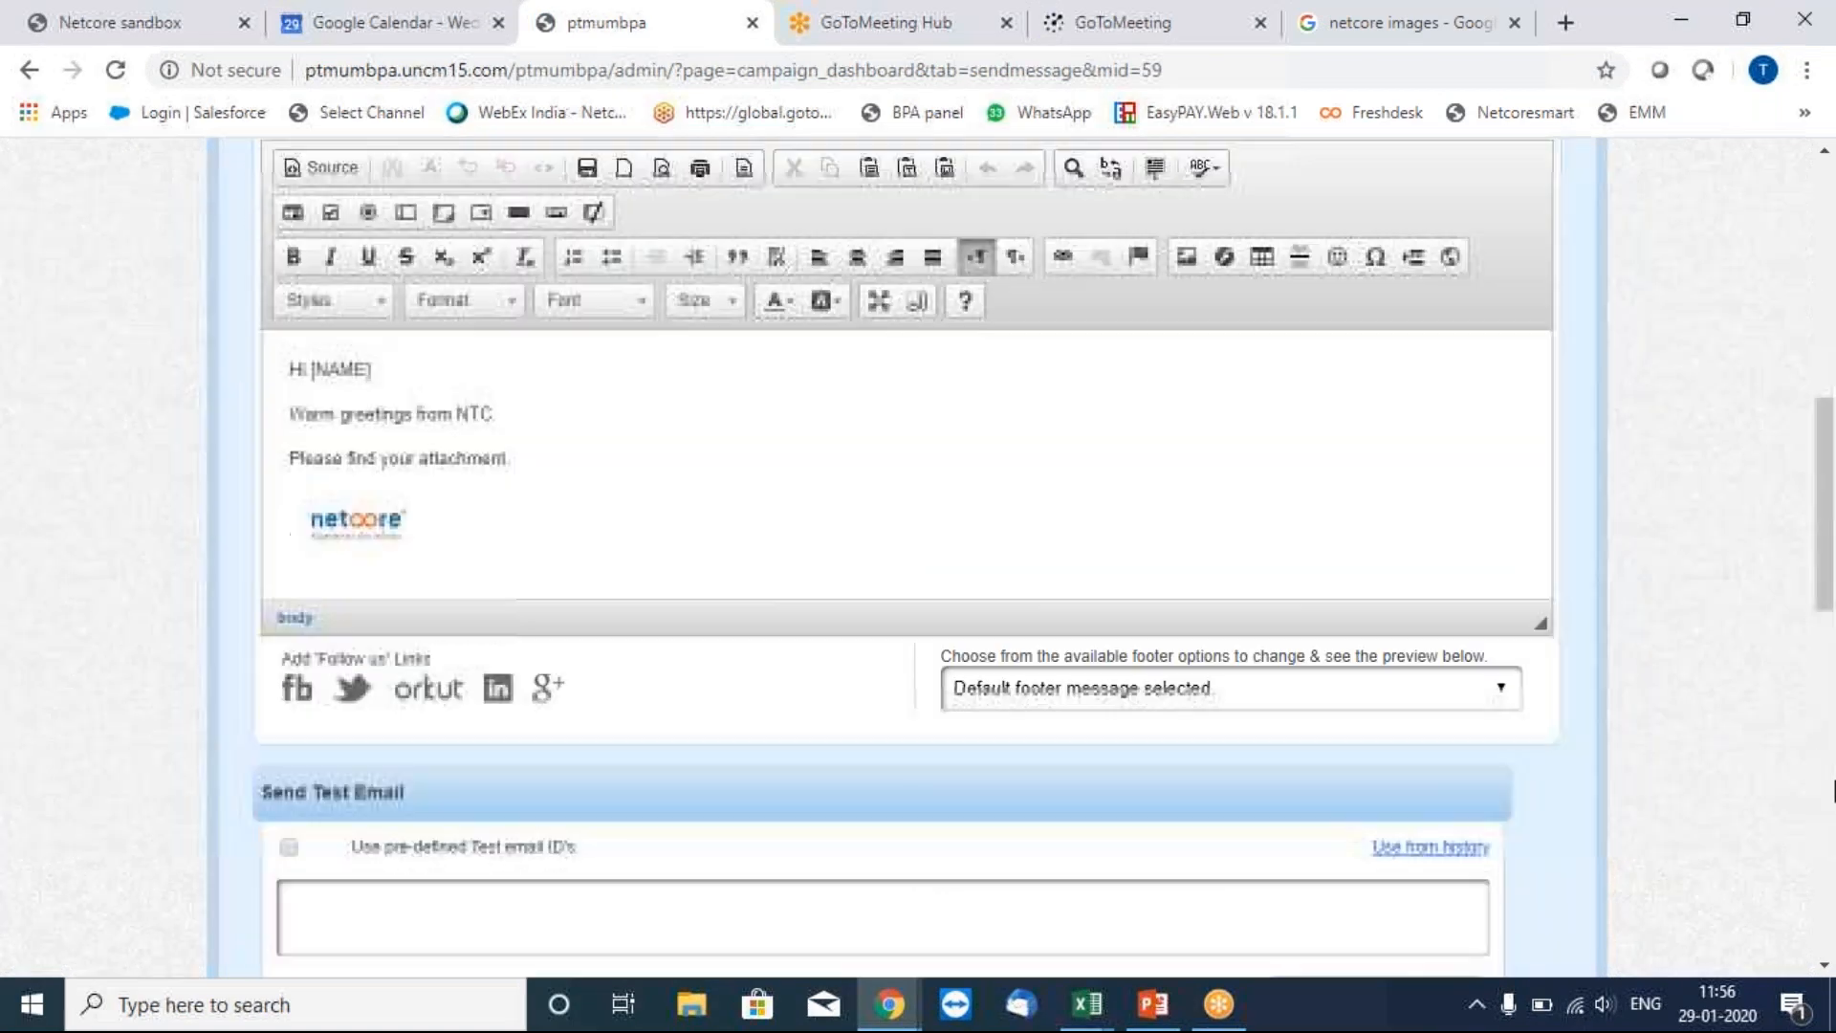
{"action": "scroll", "coordinate": [1835, 791], "scroll_direction": "down", "scroll_amount": 4}
{"action": "scroll", "coordinate": [1835, 839], "scroll_direction": "down", "scroll_amount": 5}
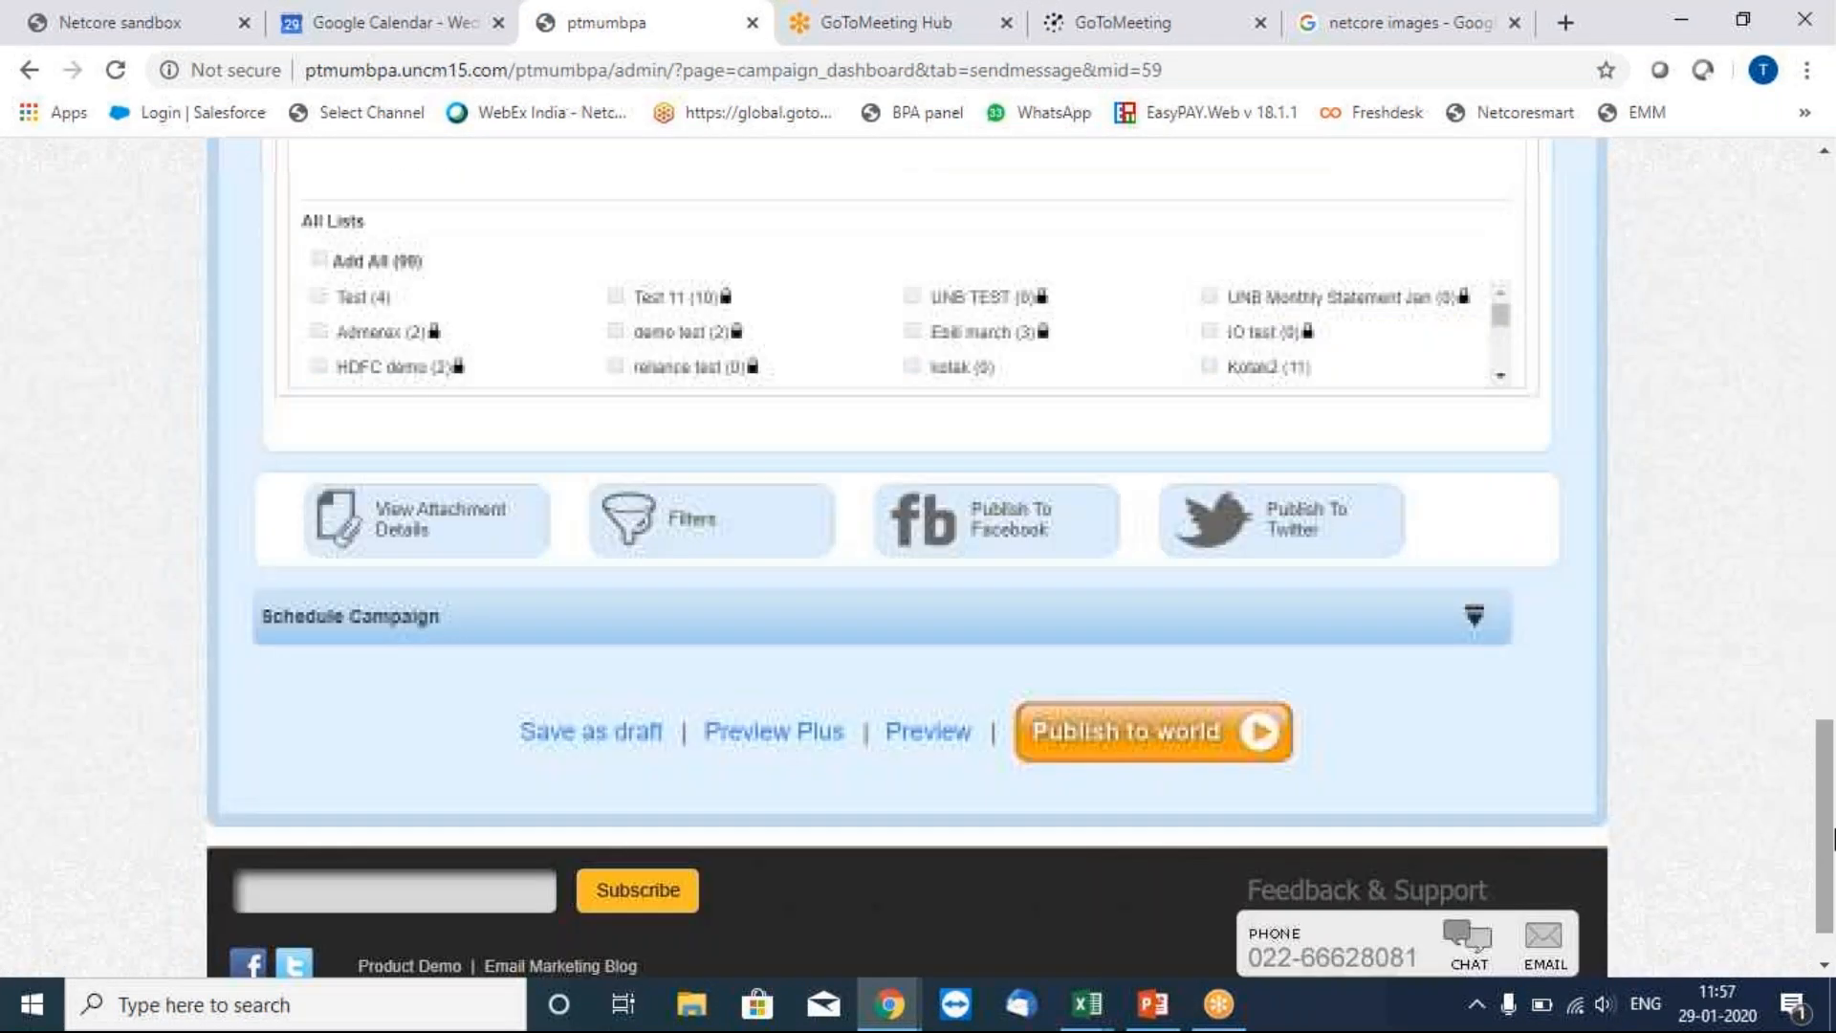
Add the suggested incoming-folder path as a BPA attachment, save it and close the dialog.
{"action": "left_click", "coordinate": [406, 528]}
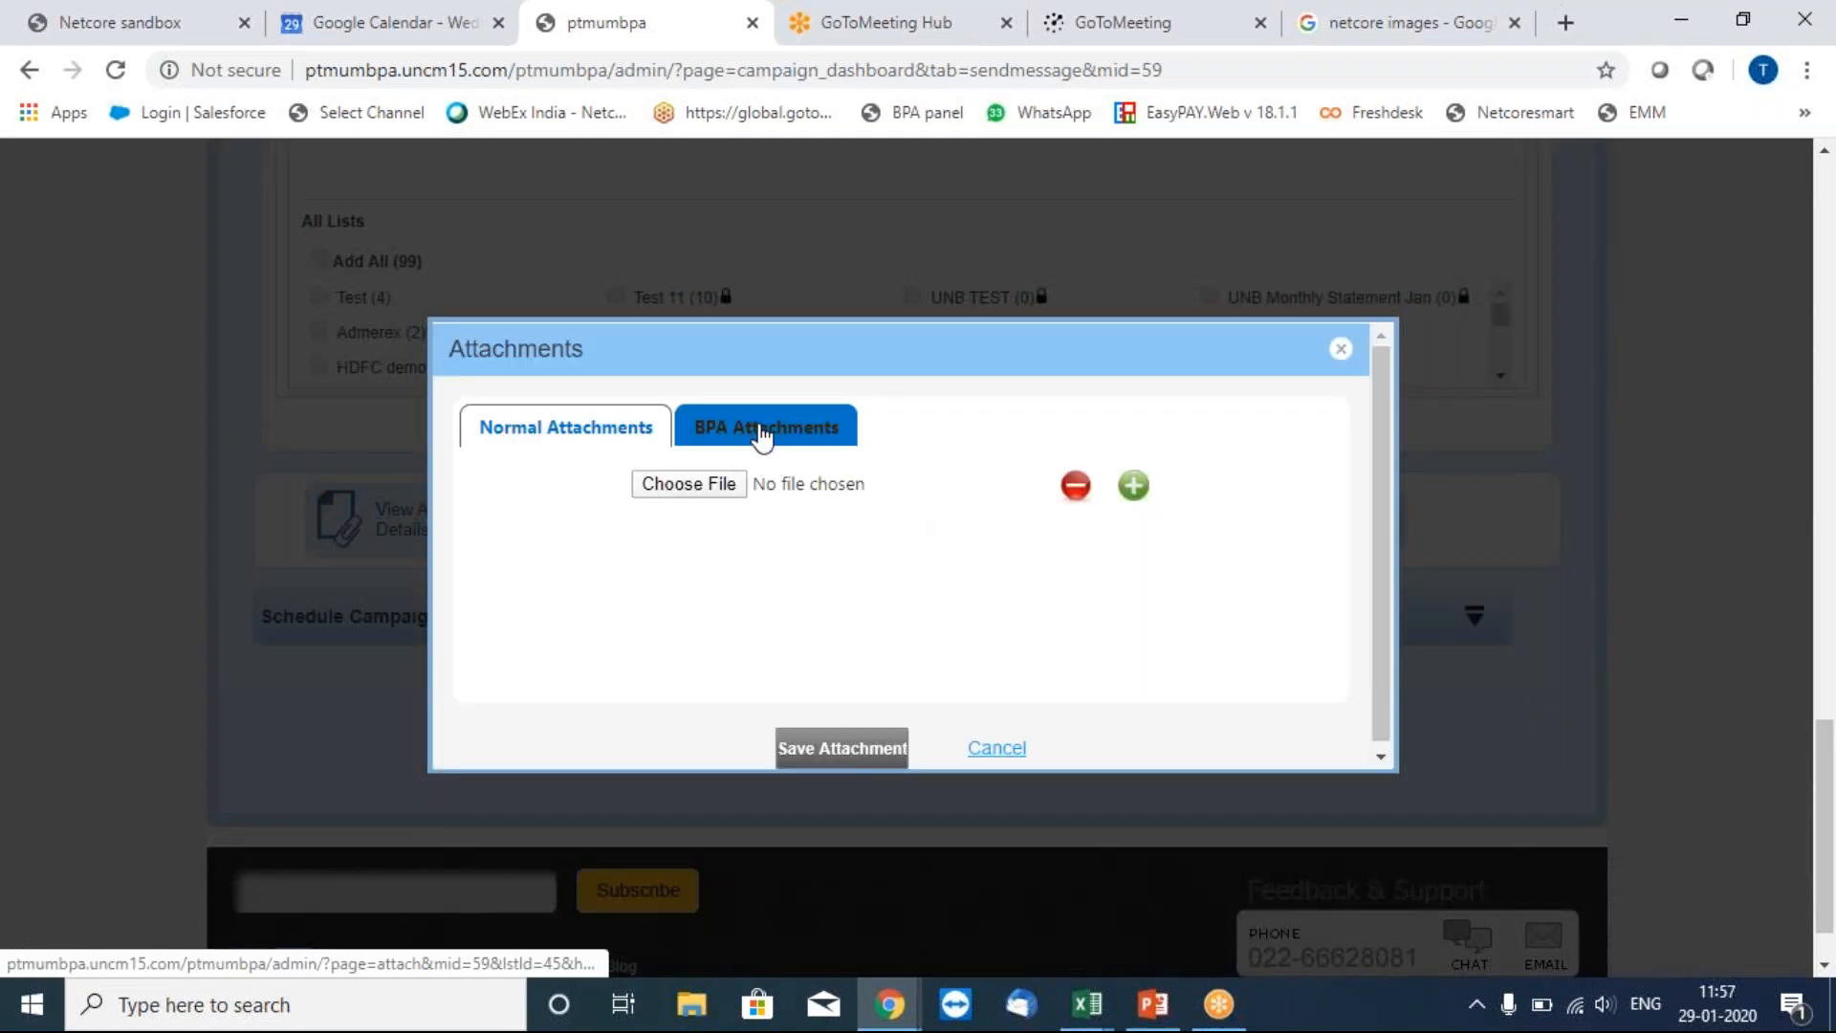
{"action": "left_click", "coordinate": [763, 430]}
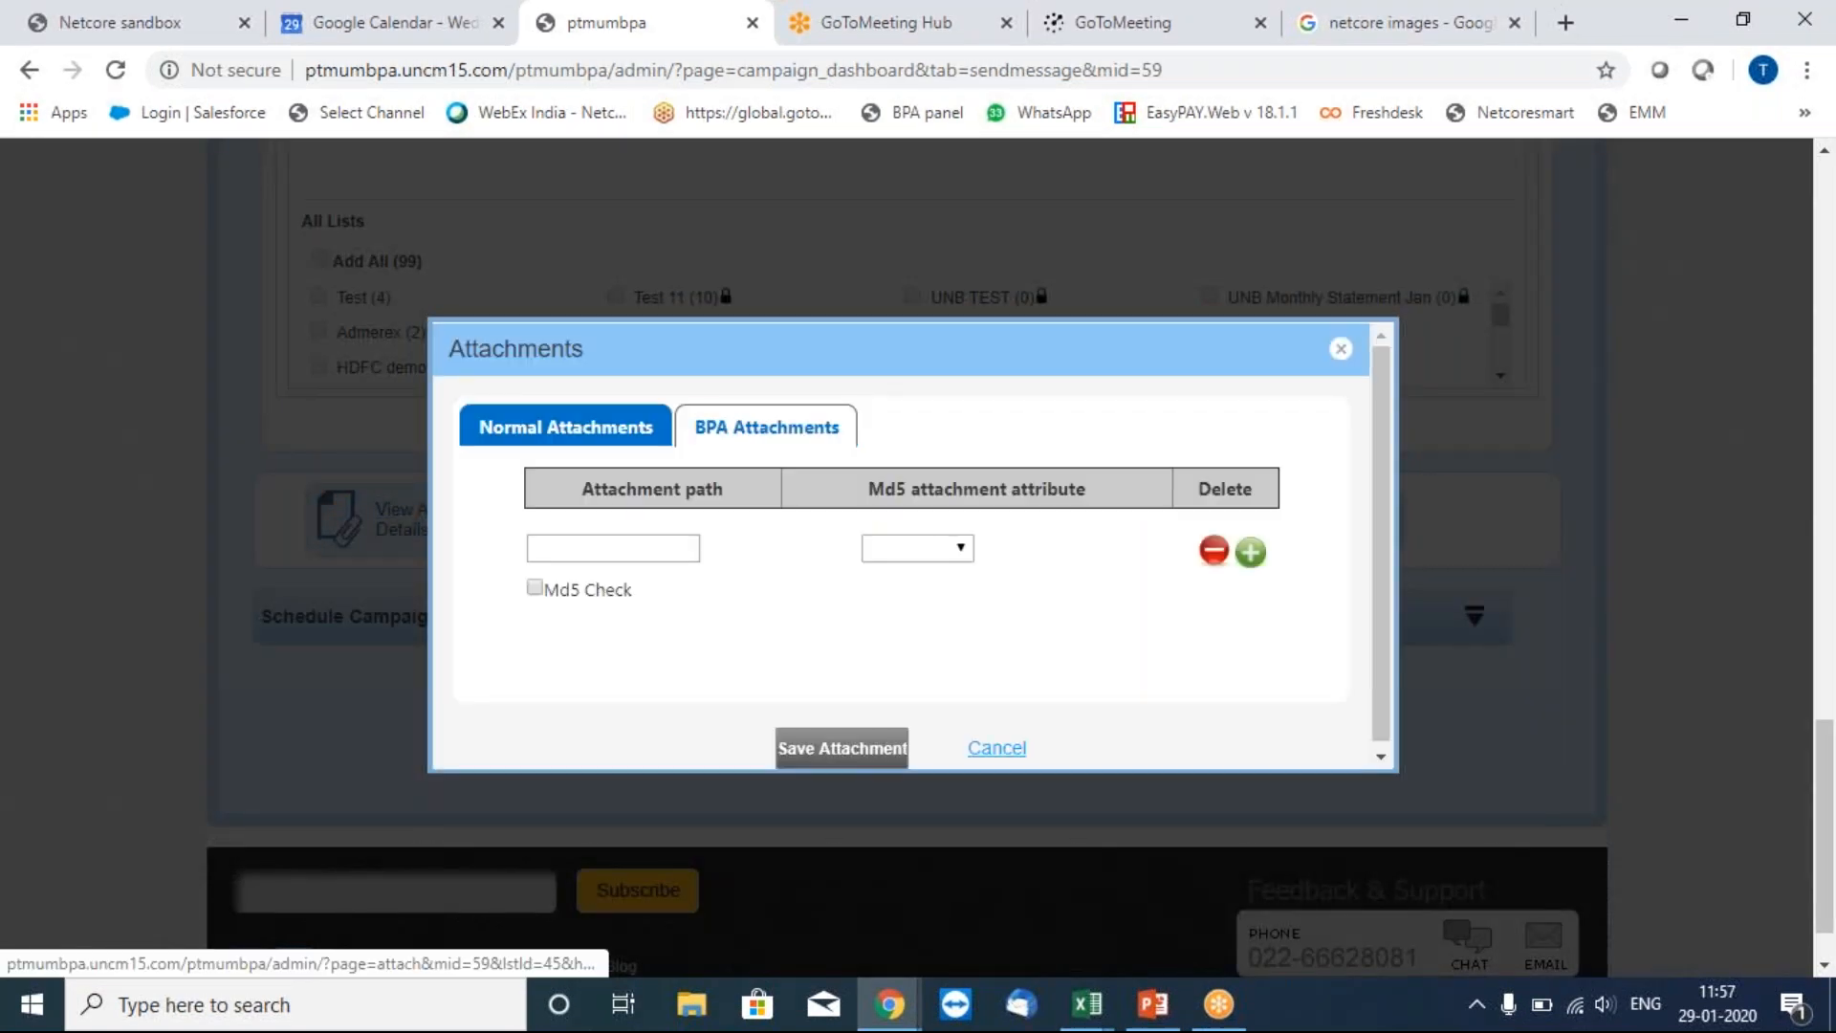
{"action": "left_click", "coordinate": [613, 550]}
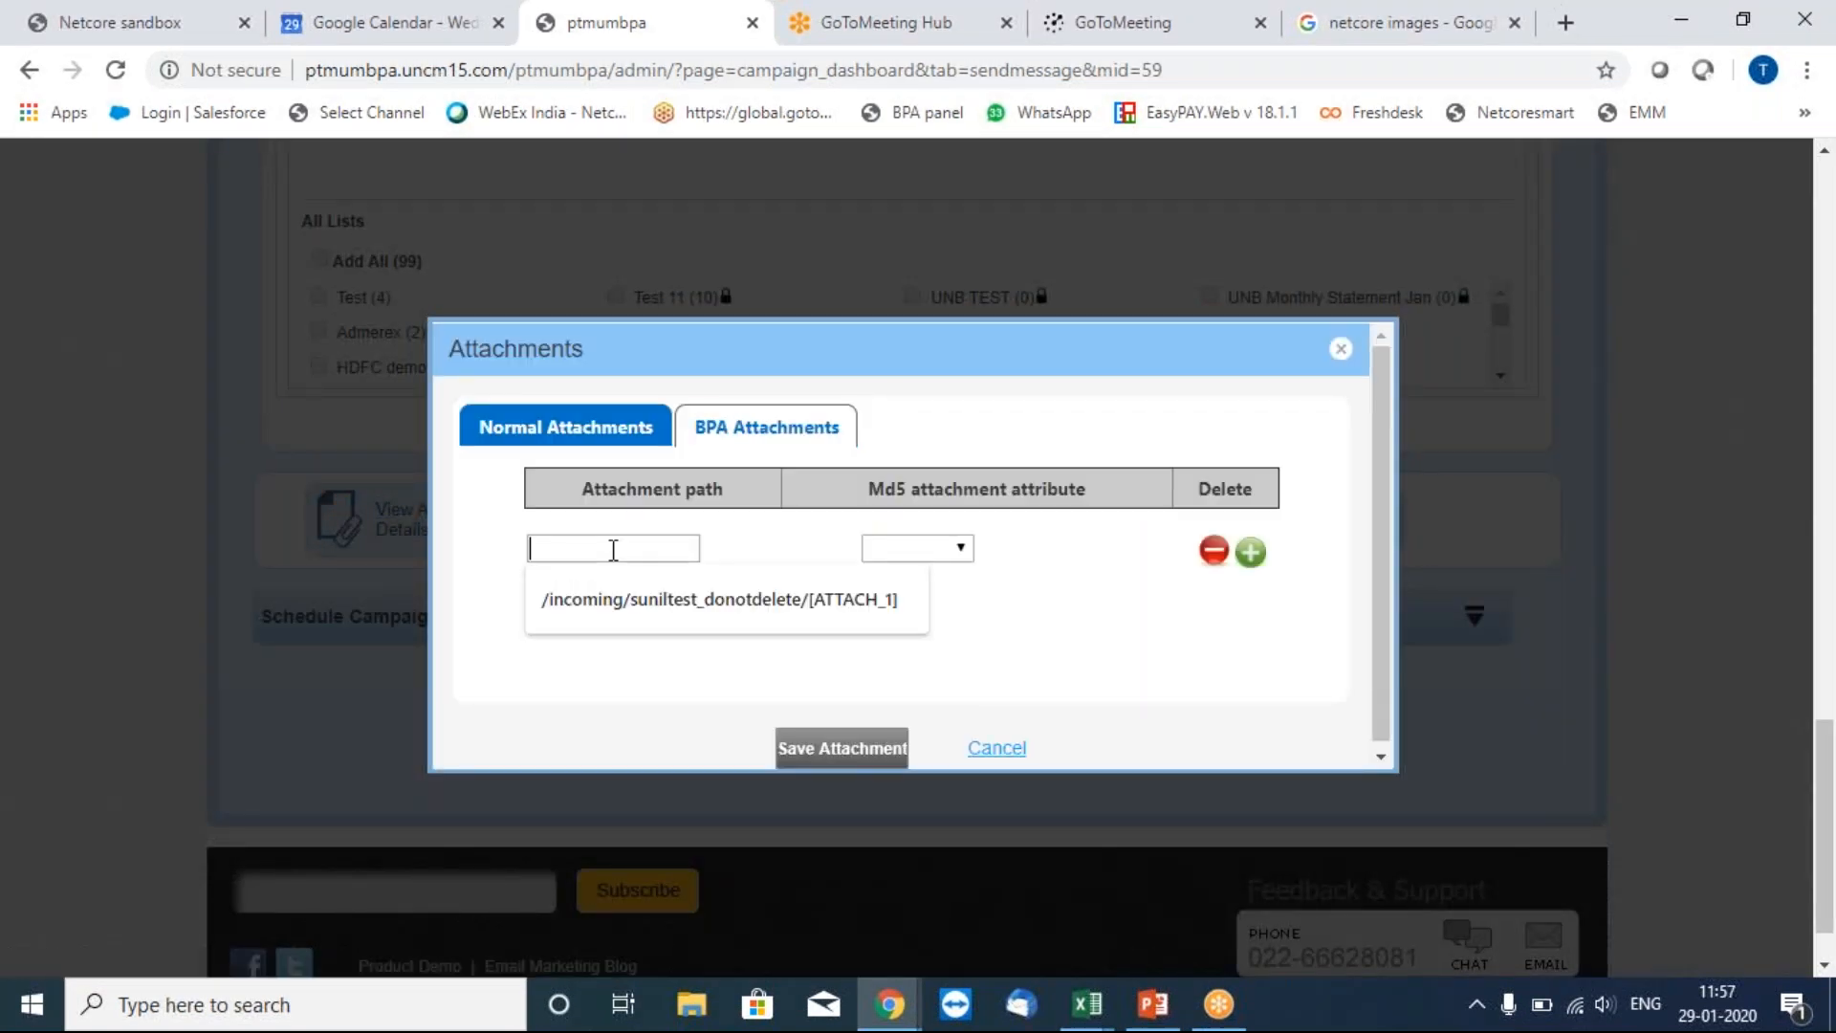
{"action": "left_click", "coordinate": [635, 599]}
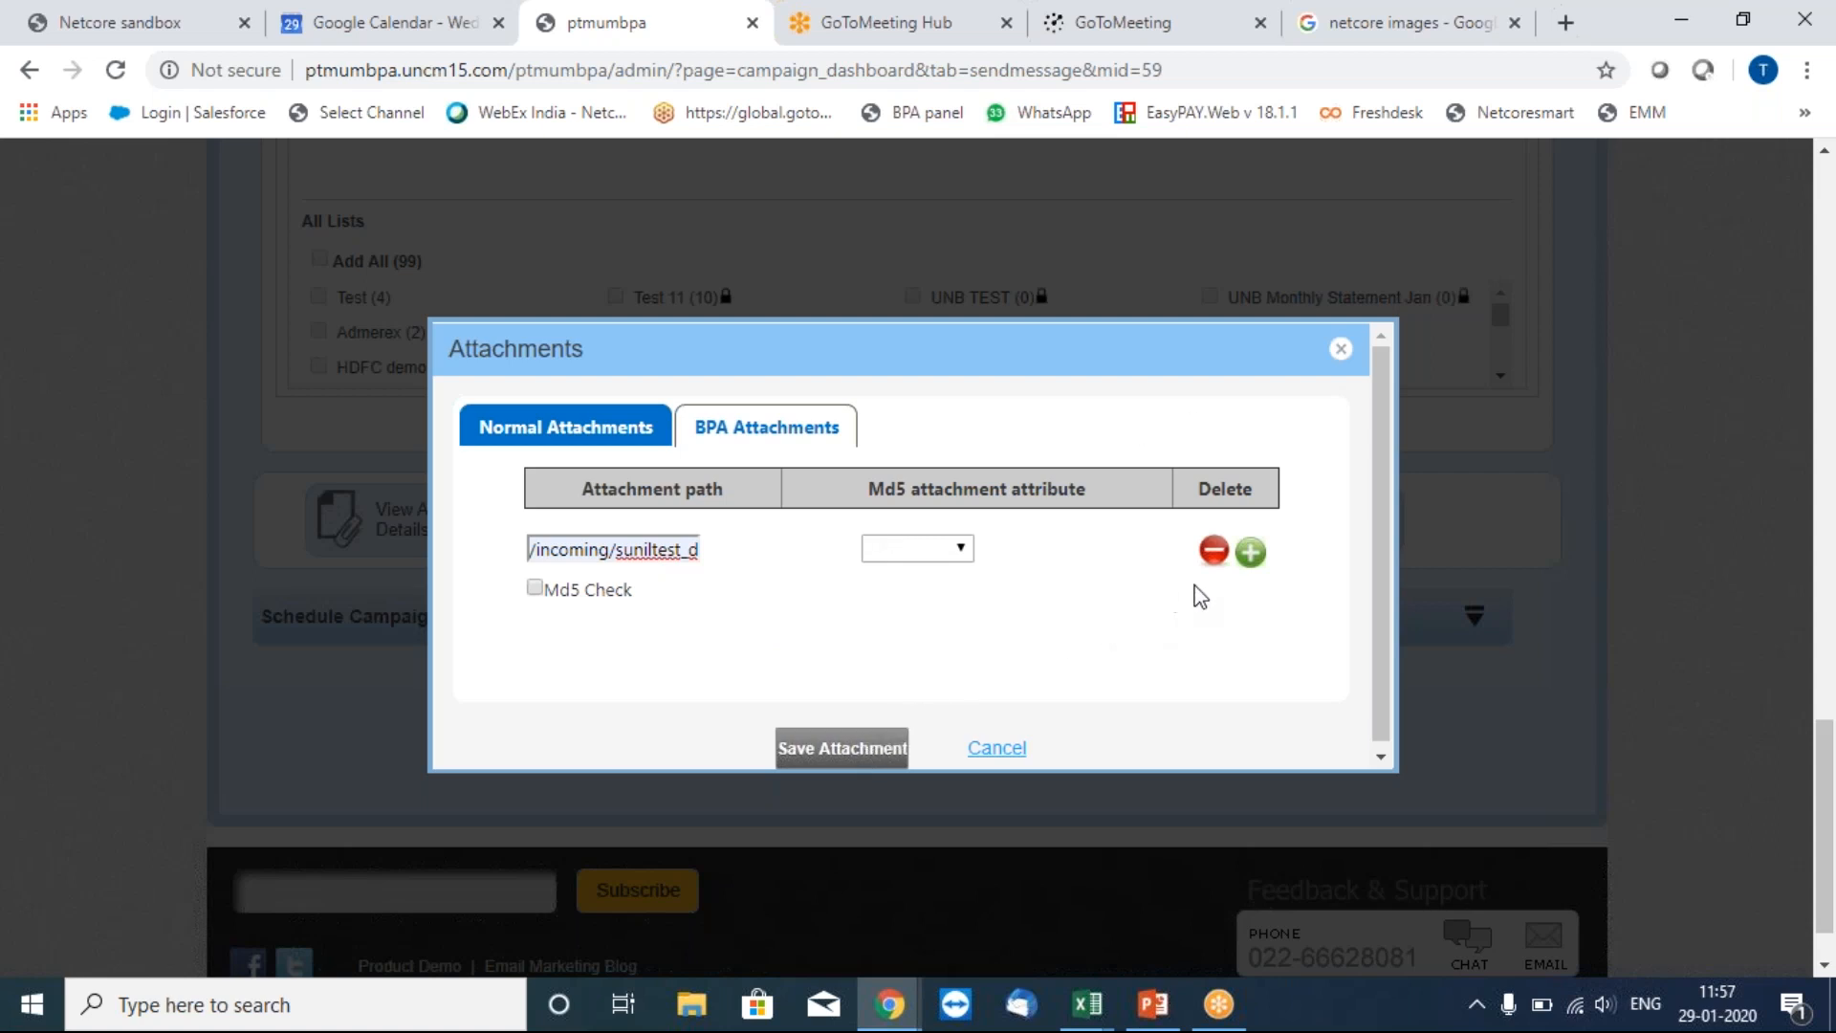
{"action": "left_click", "coordinate": [864, 746]}
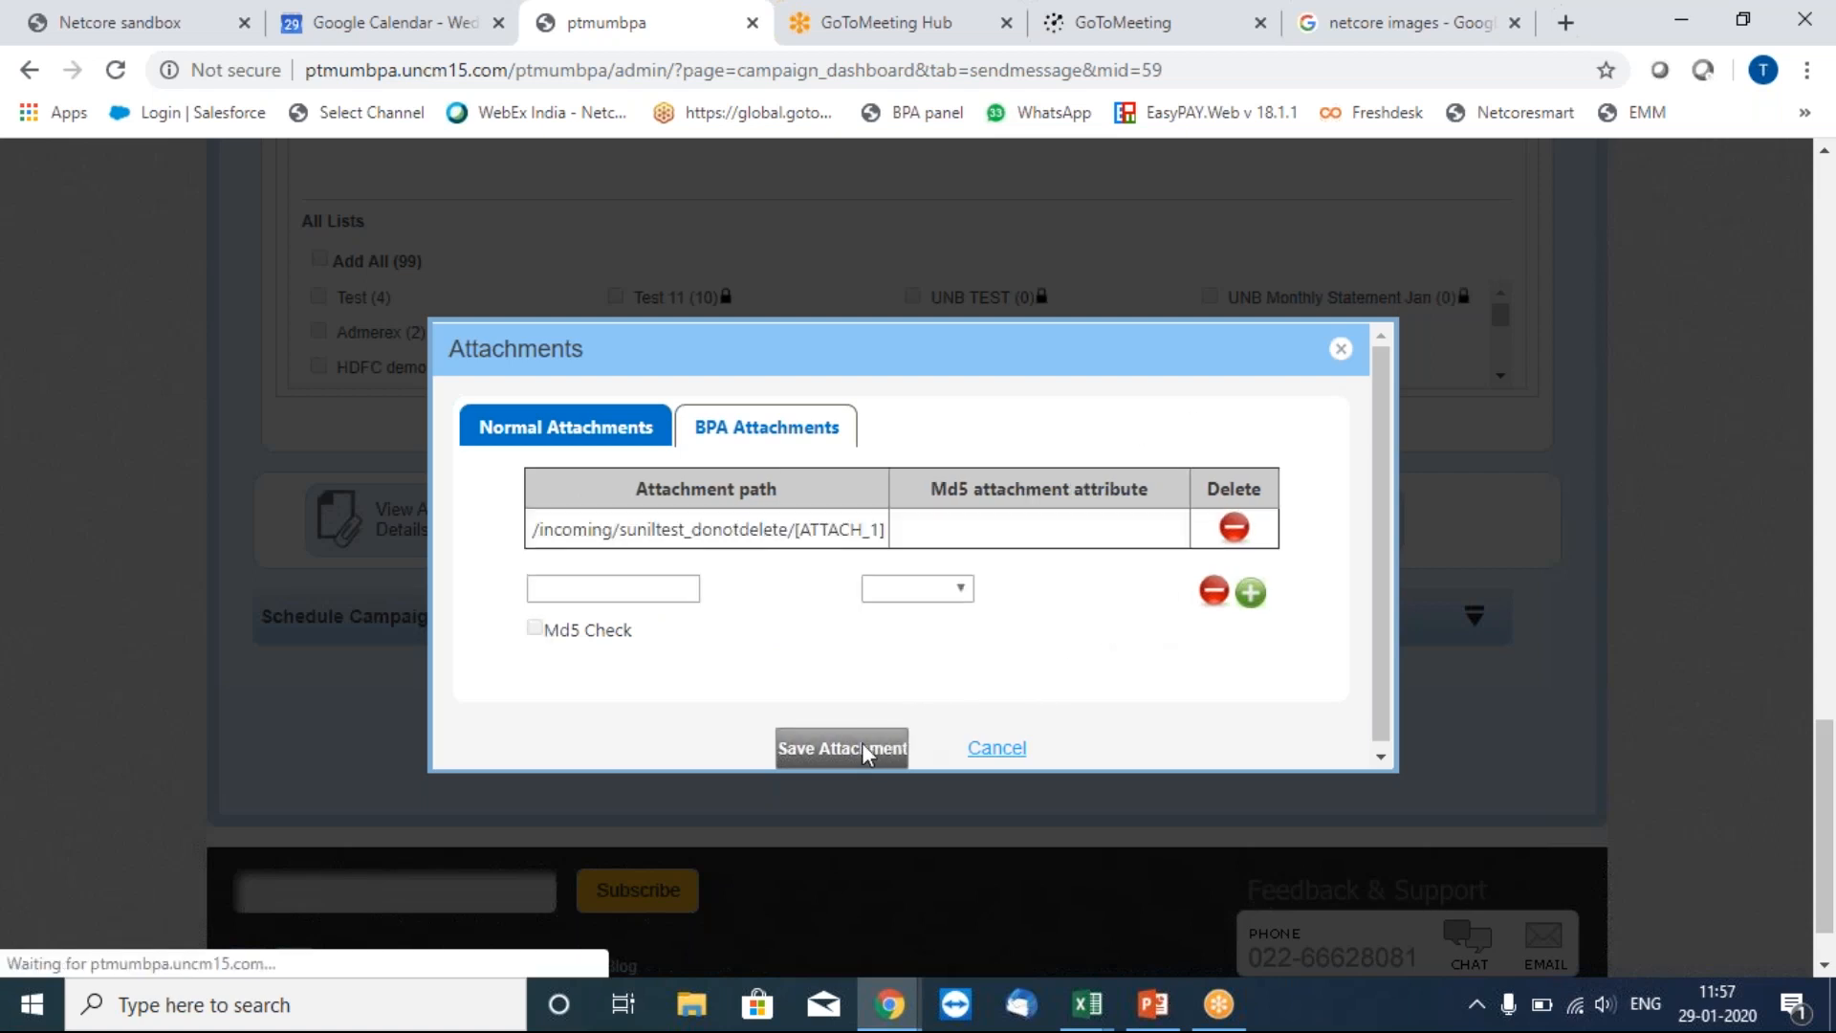
{"action": "left_click", "coordinate": [1342, 350]}
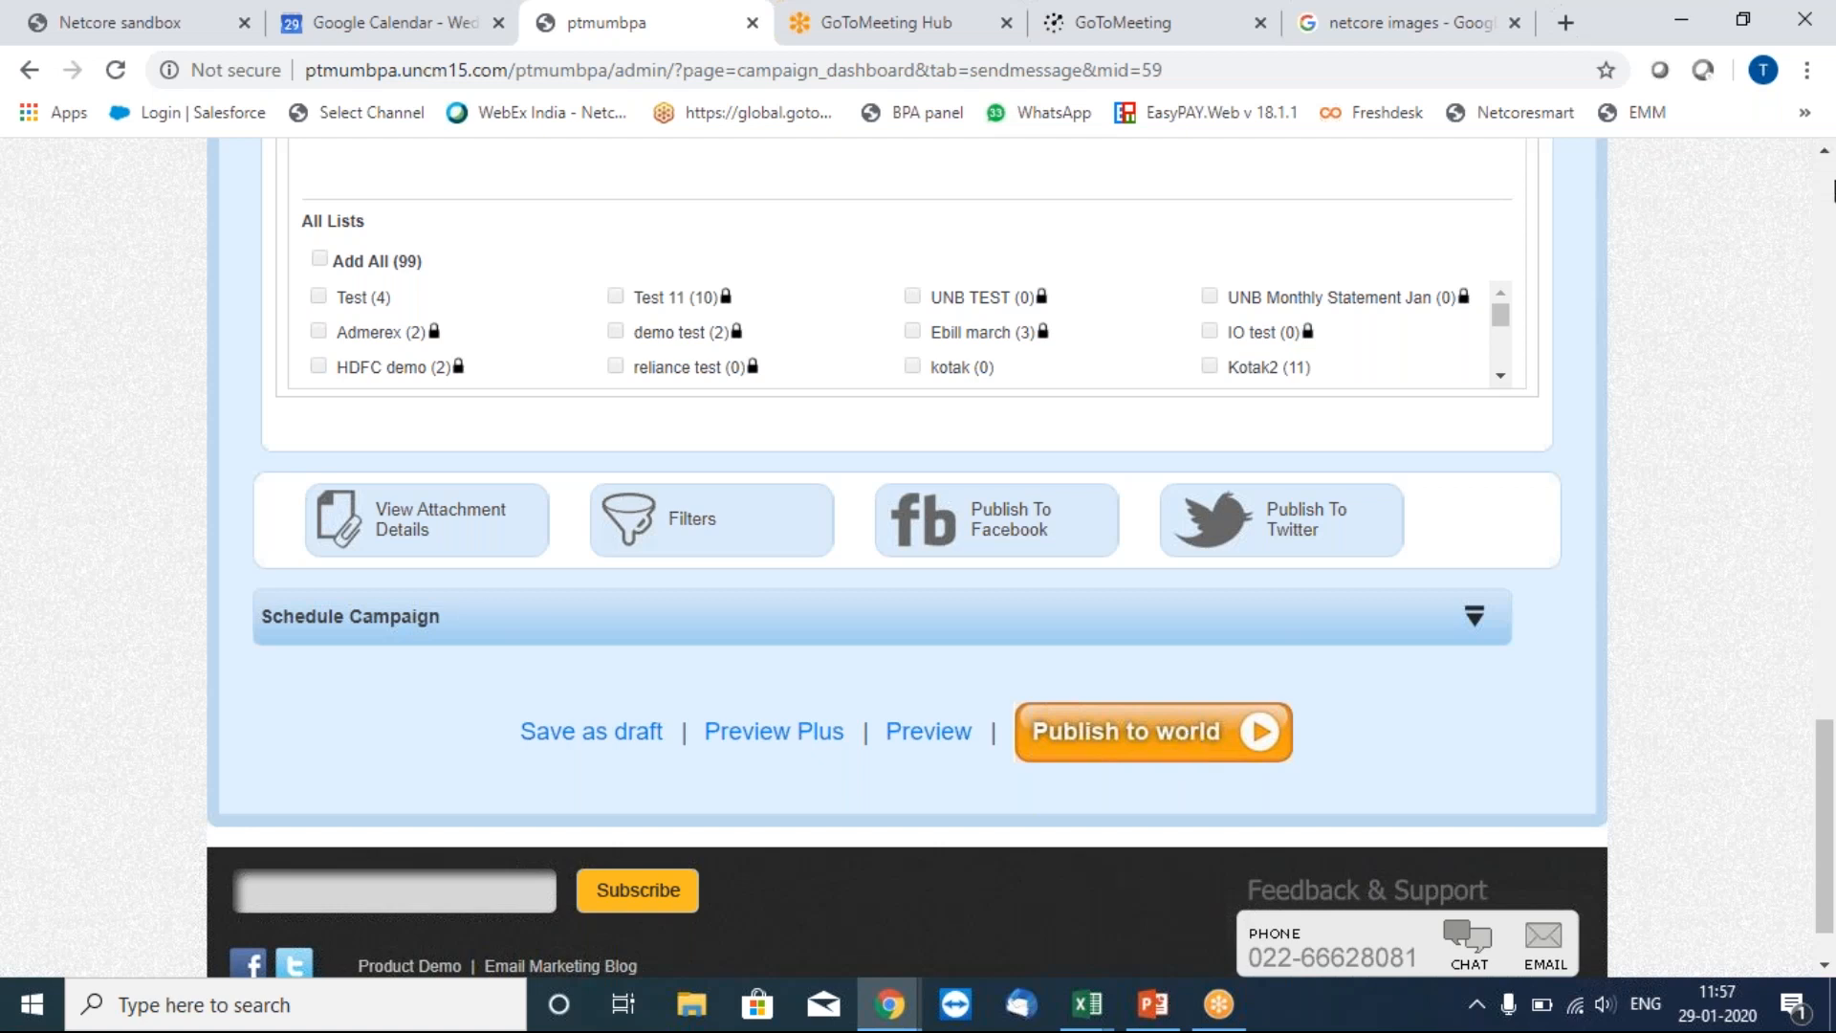
Open the Reports tab to see campaign sent, bounce and open counts.
{"action": "scroll", "coordinate": [1833, 192], "scroll_direction": "up", "scroll_amount": 20}
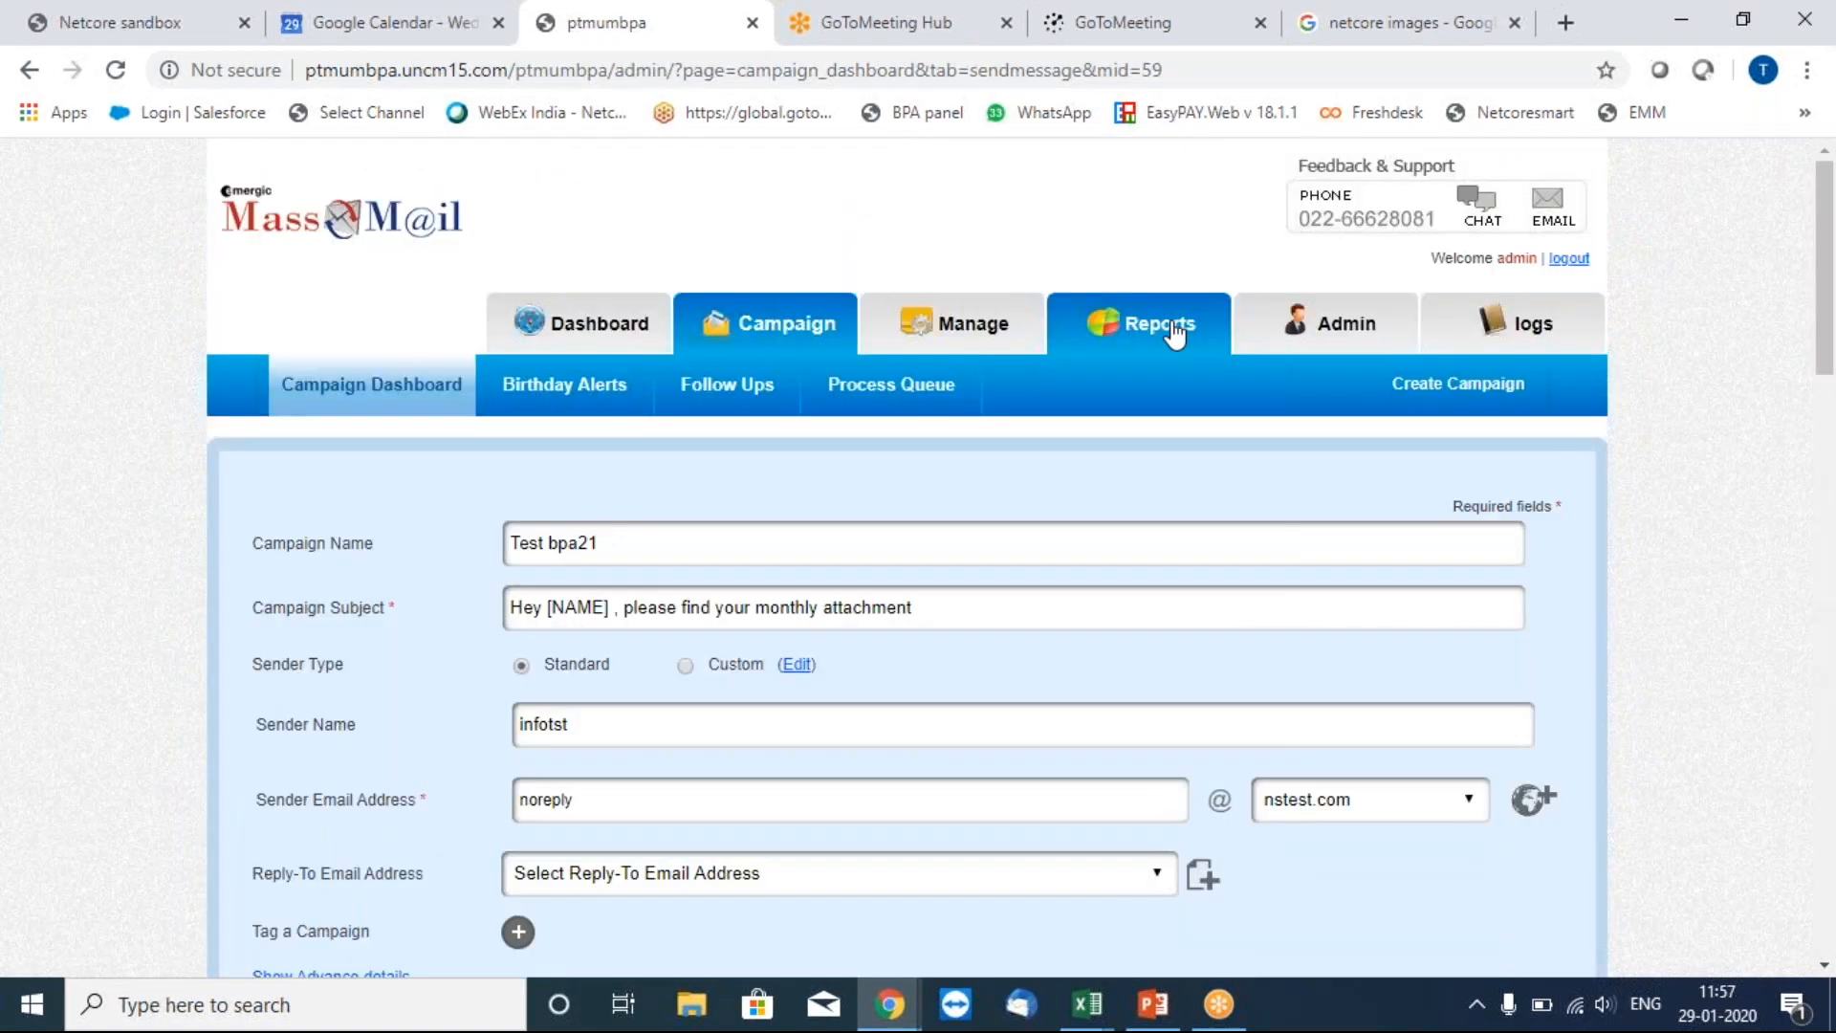
{"action": "left_click", "coordinate": [1175, 334]}
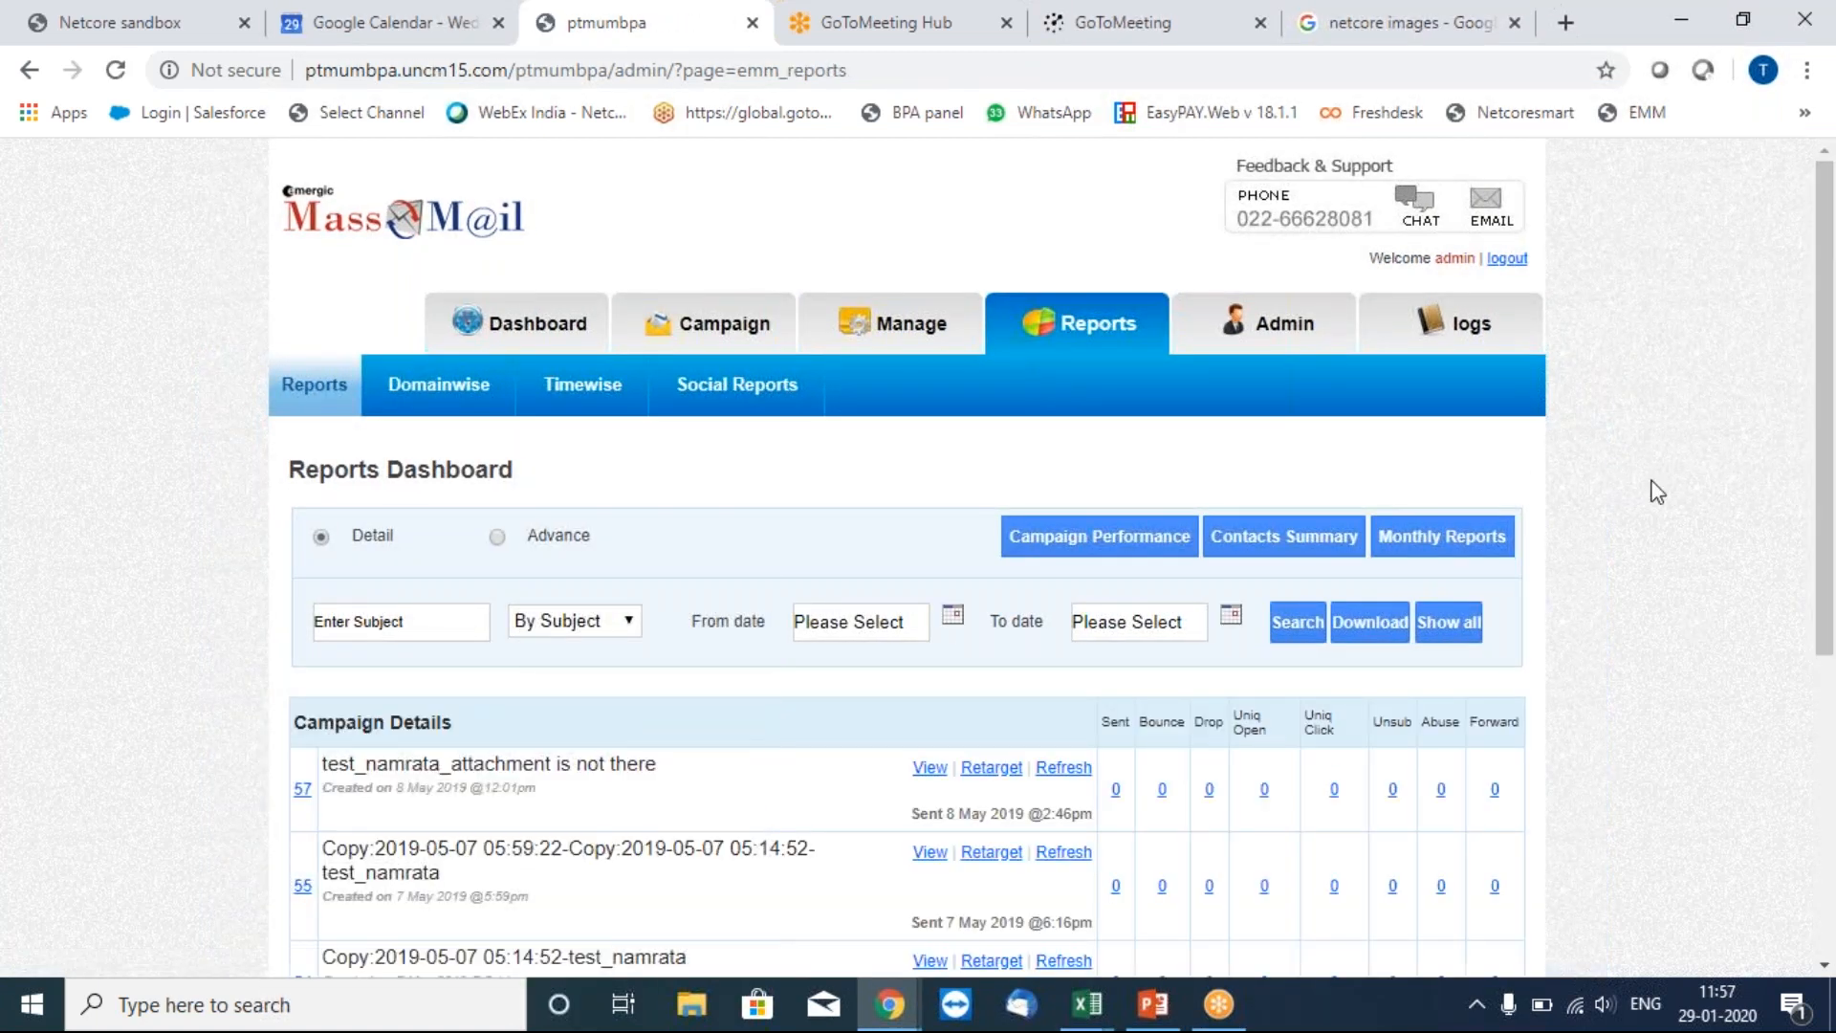
{"action": "left_click", "coordinate": [746, 335]}
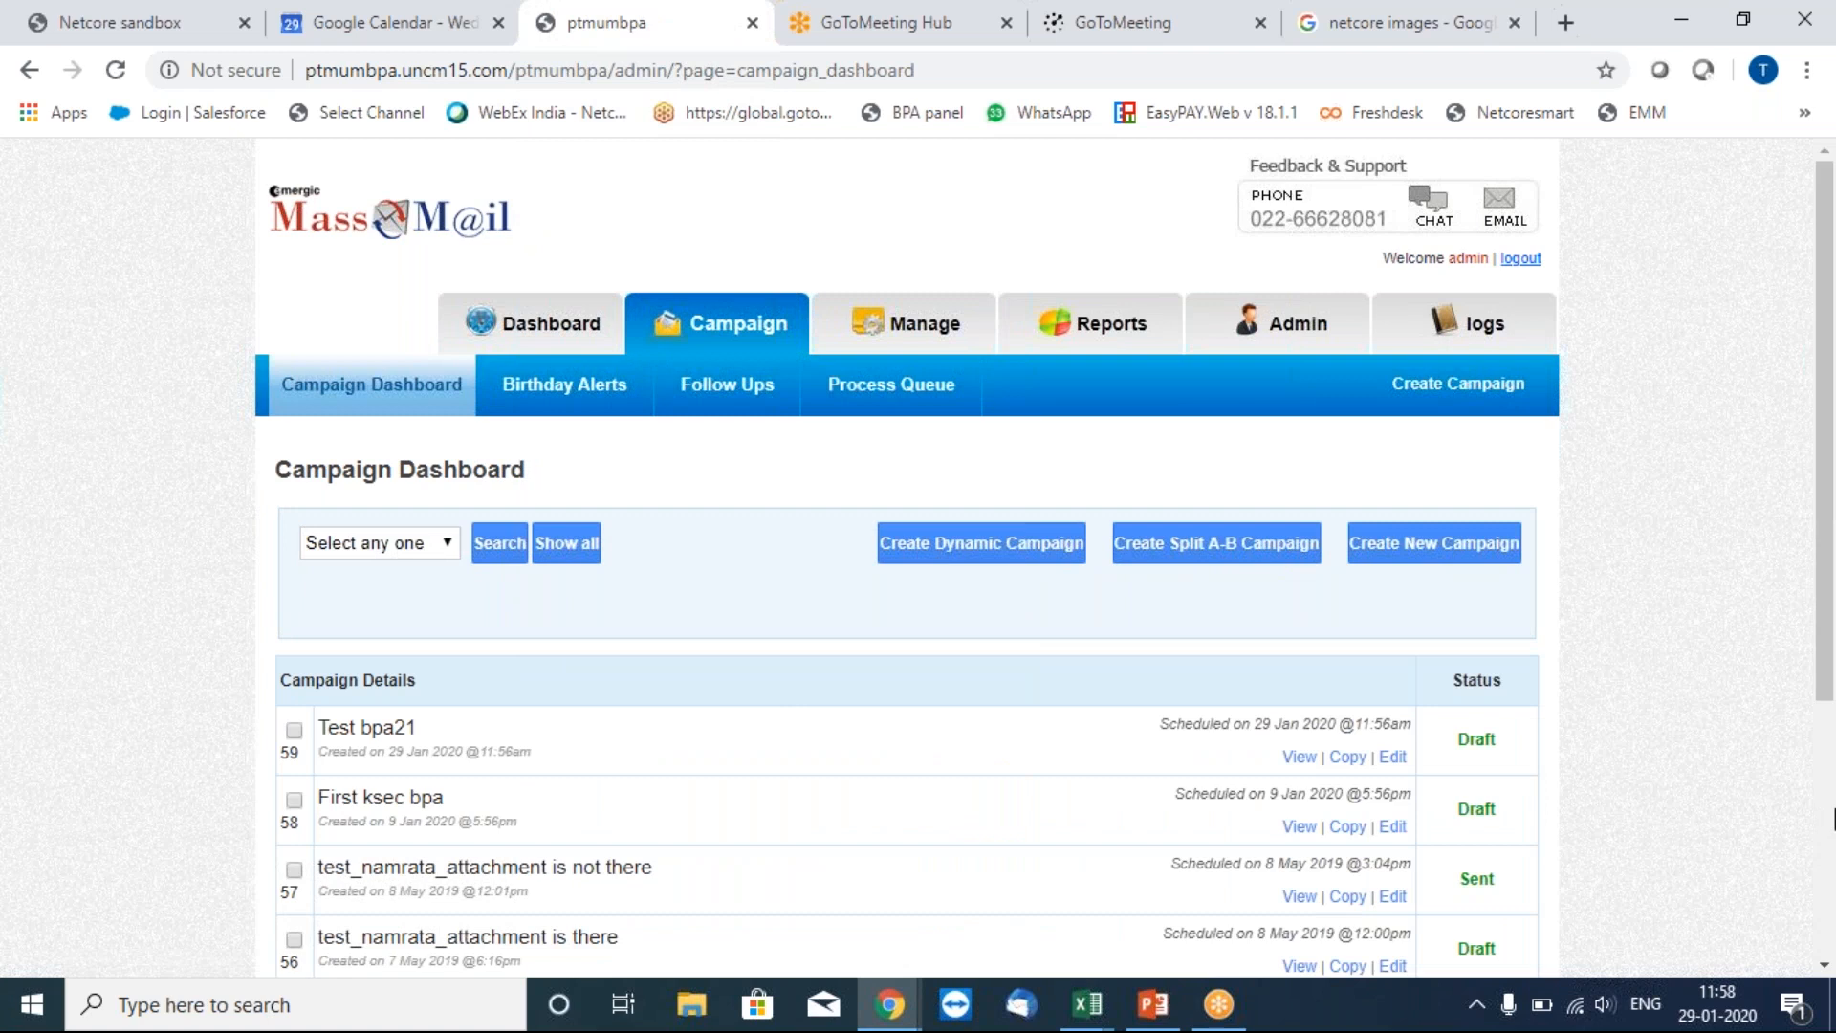
{"action": "scroll", "coordinate": [1833, 820], "scroll_direction": "down", "scroll_amount": 4}
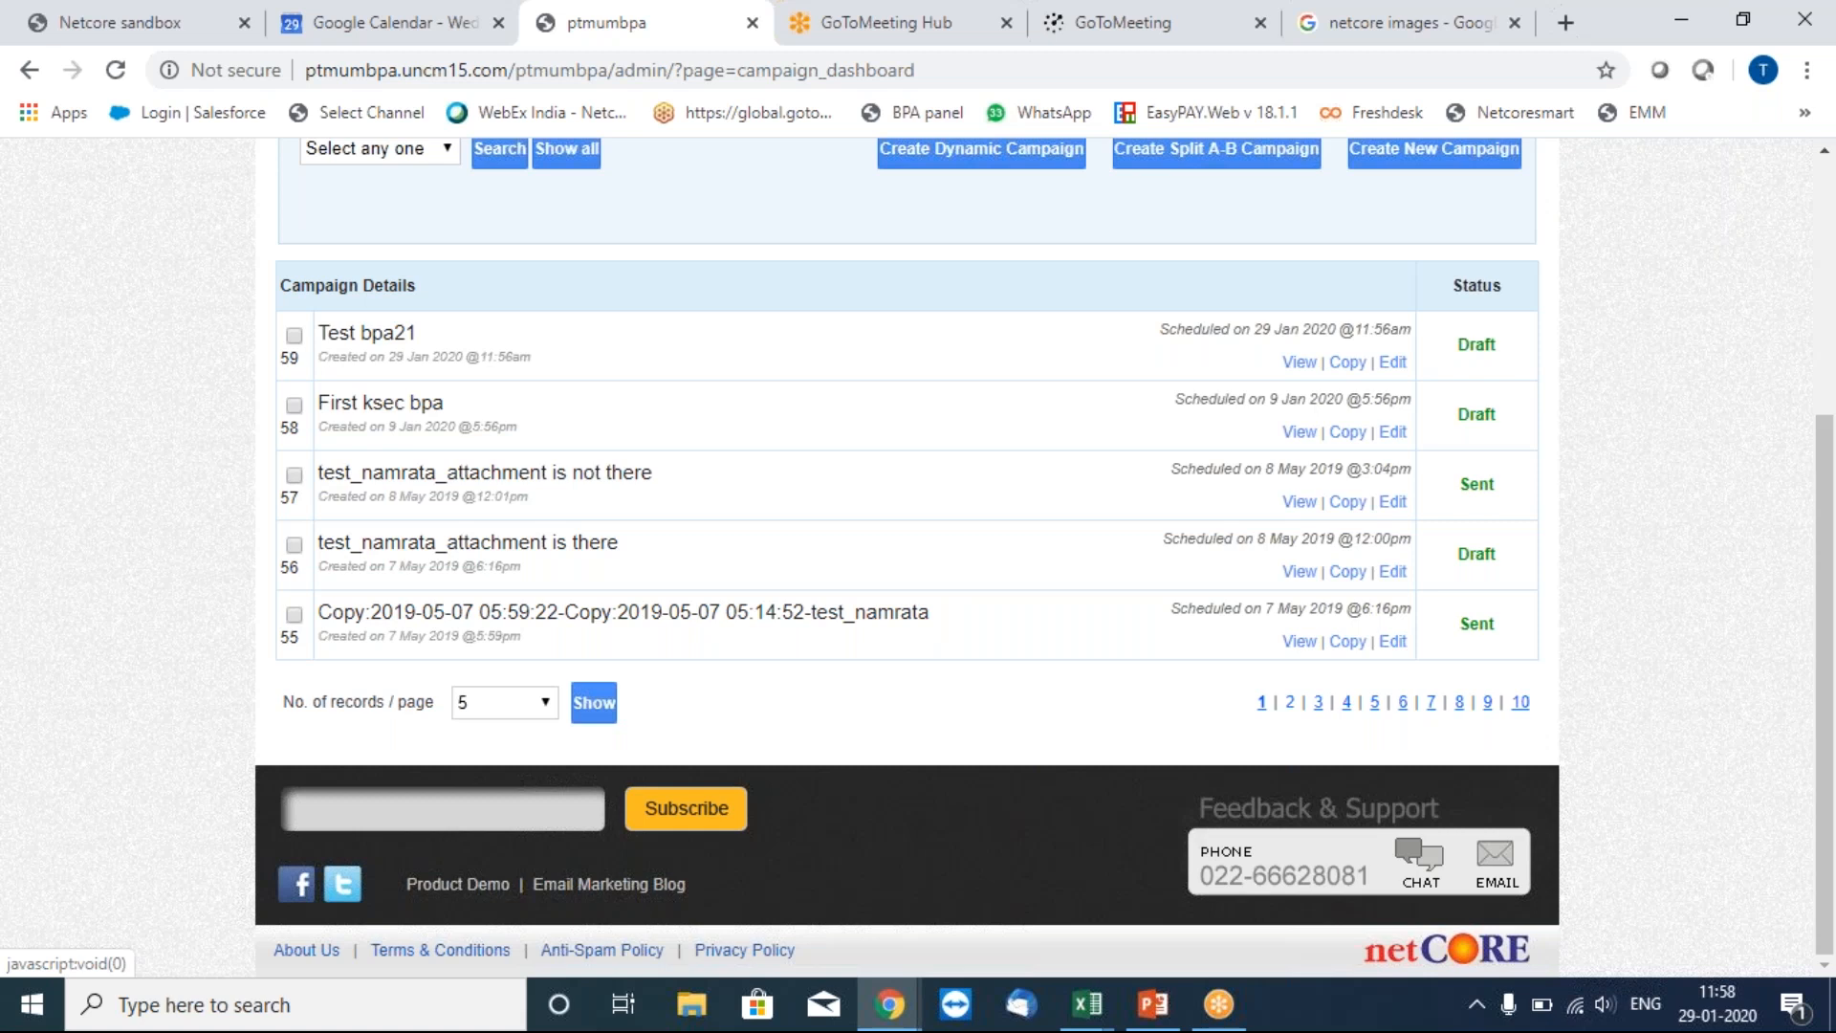
{"action": "left_click", "coordinate": [1291, 702]}
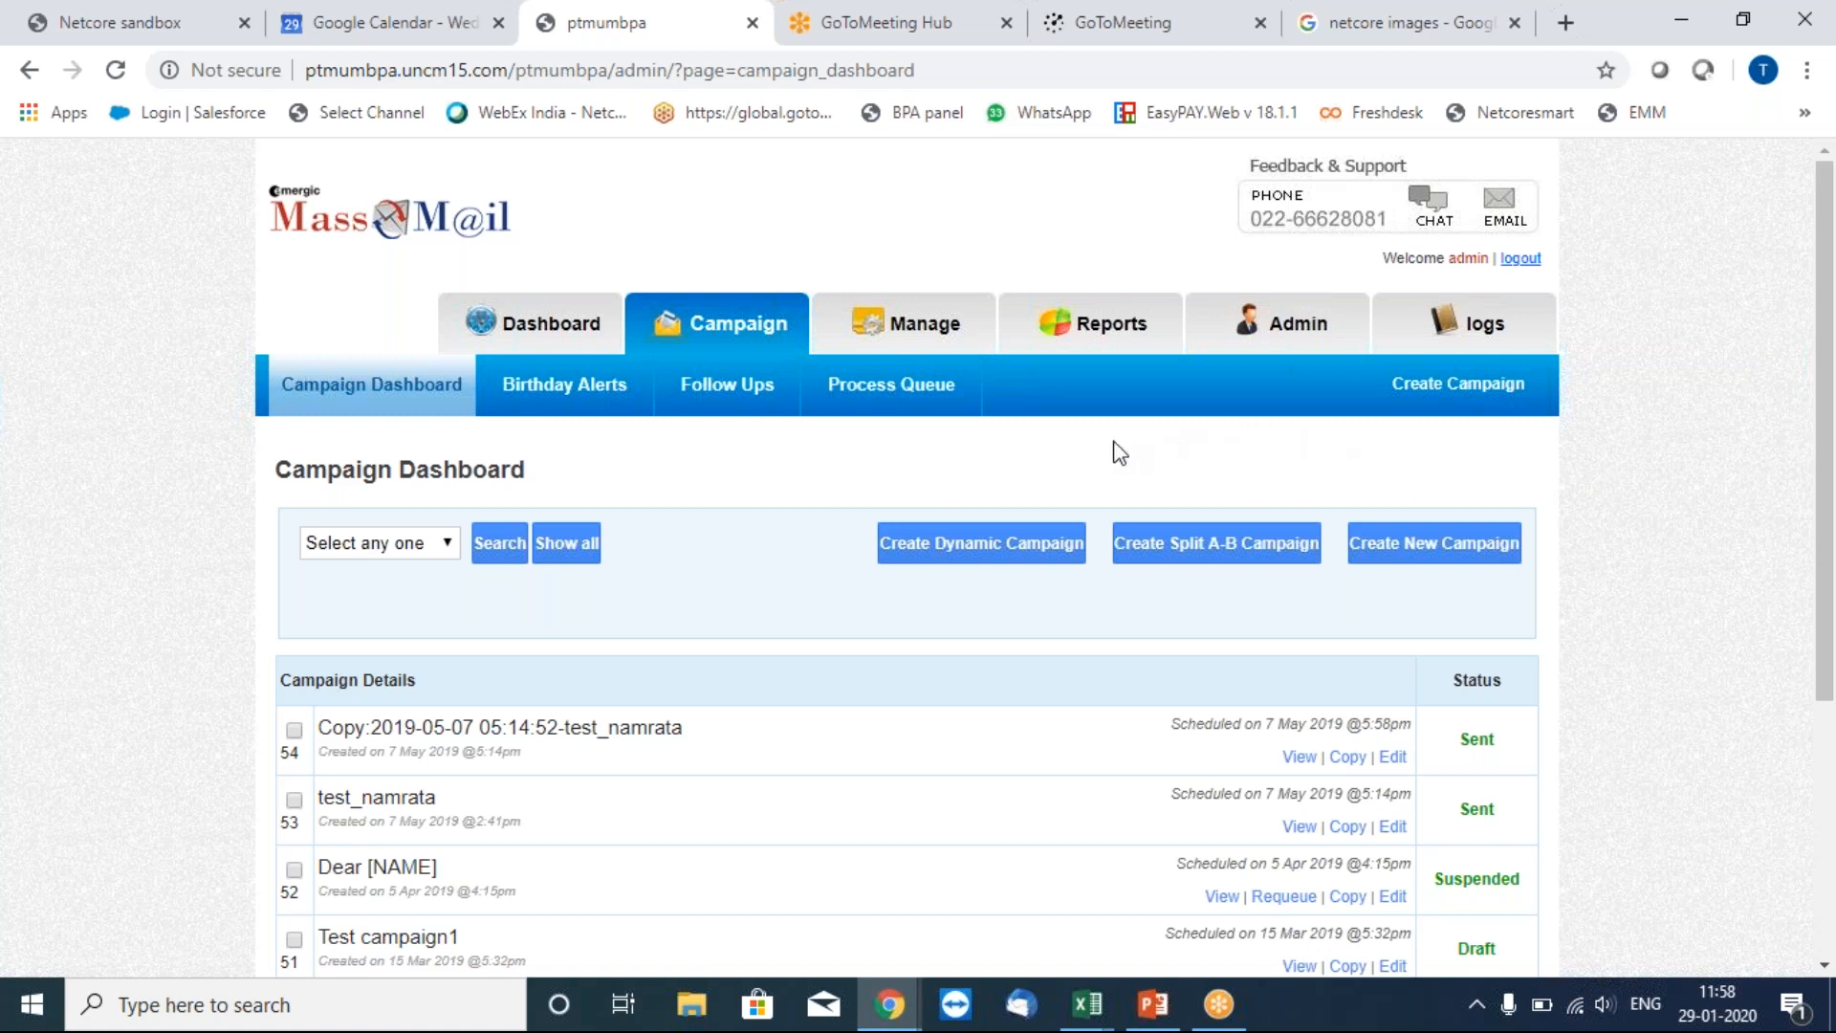
{"action": "left_click", "coordinate": [1099, 325]}
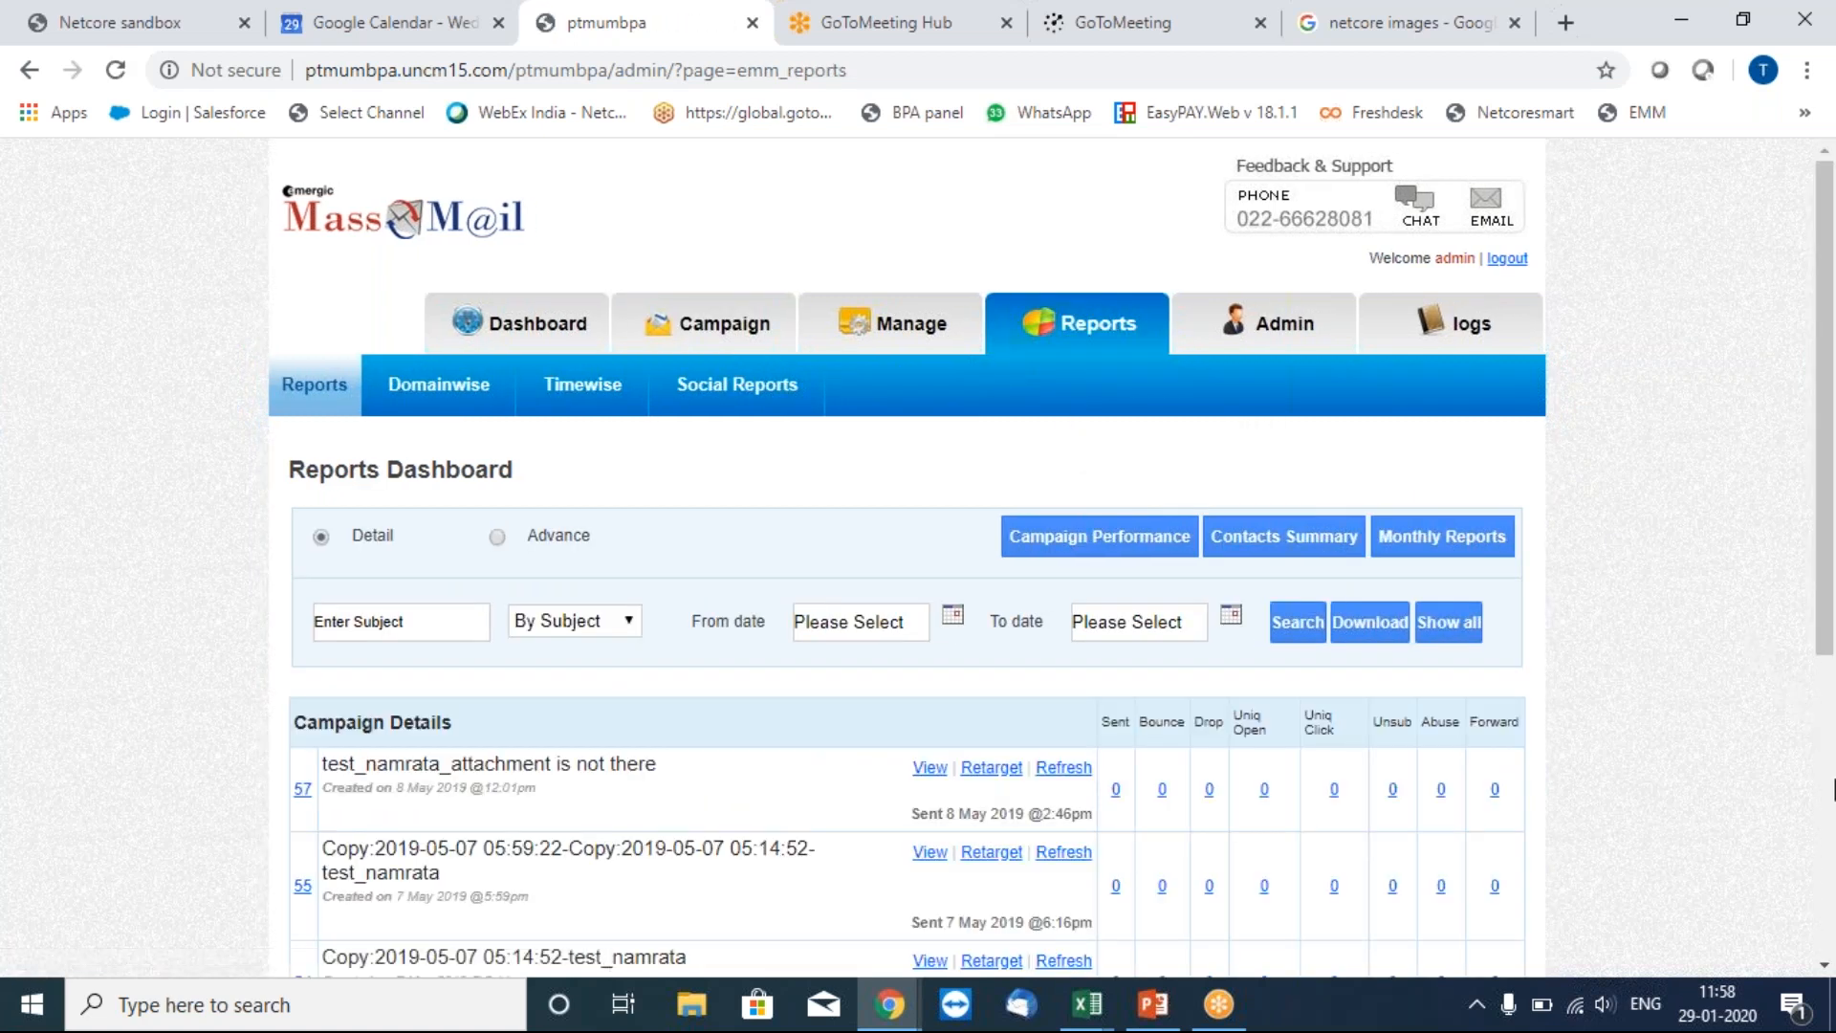
Browse the Reports page, view the list activity log, then open Admin Account Configuration.
{"action": "scroll", "coordinate": [1655, 406], "scroll_direction": "down", "scroll_amount": 5}
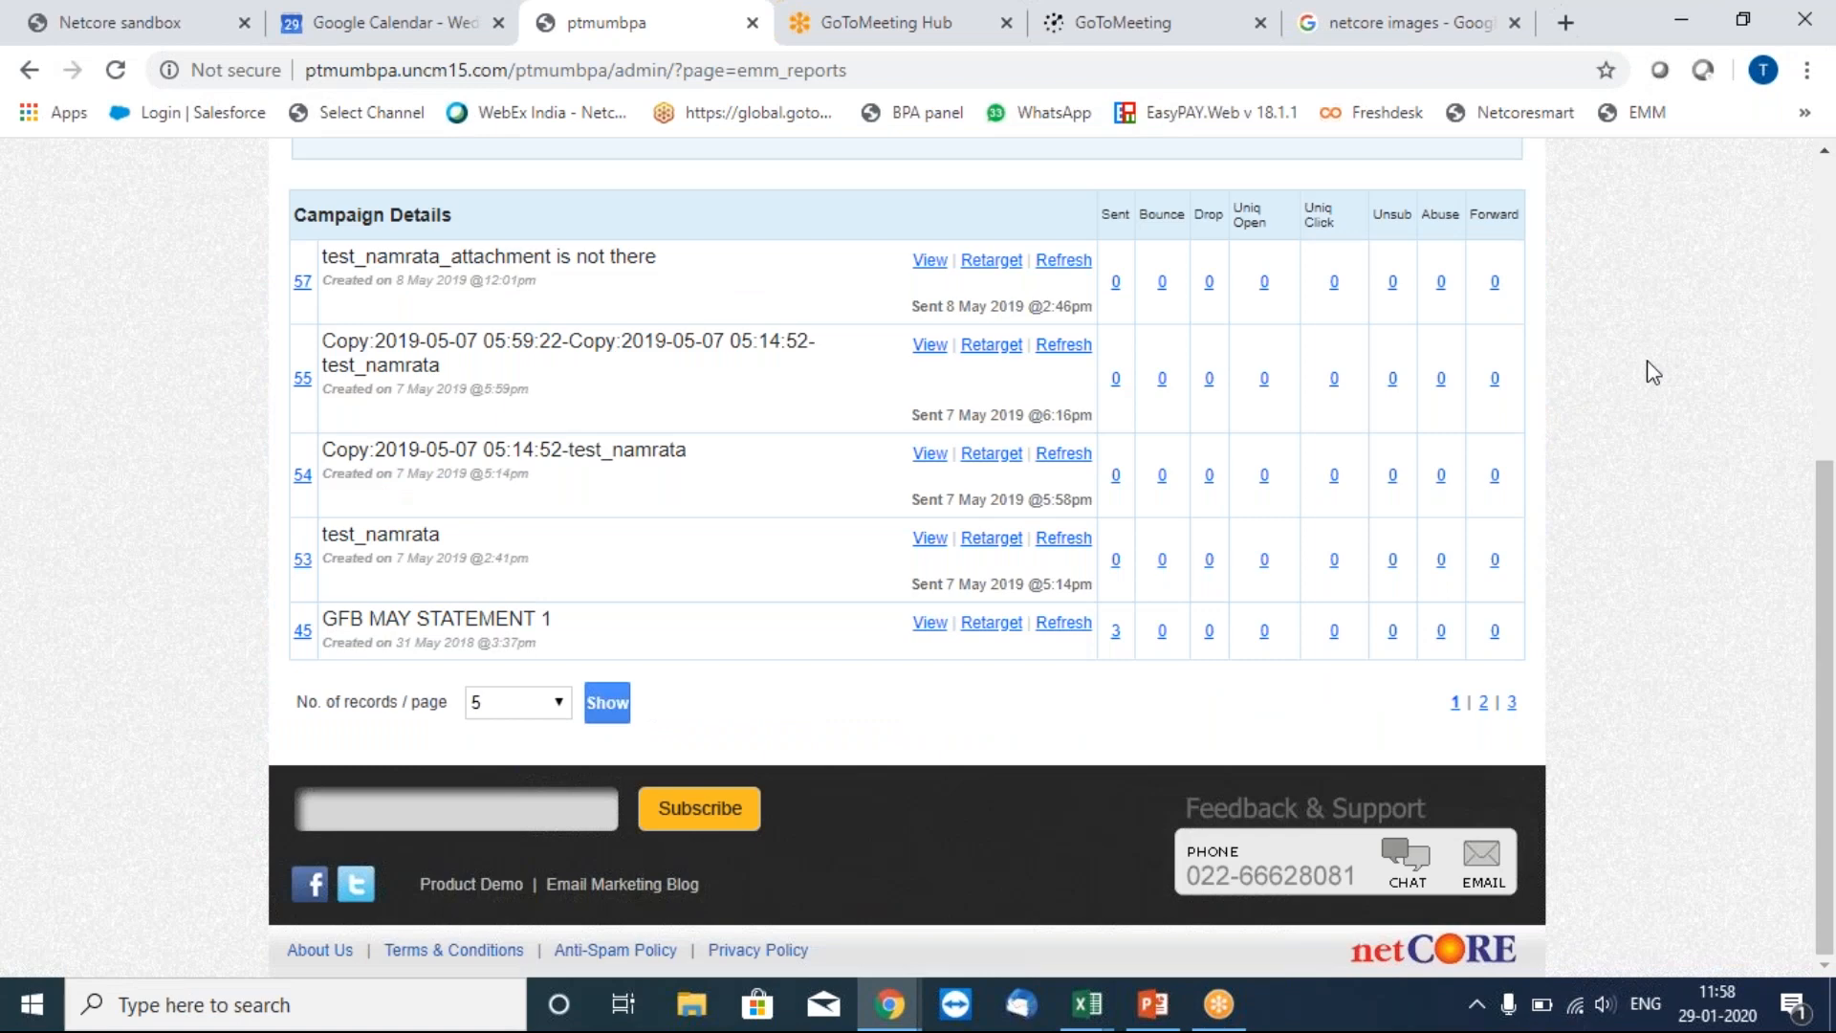
{"action": "scroll", "coordinate": [1833, 247], "scroll_direction": "up", "scroll_amount": 2}
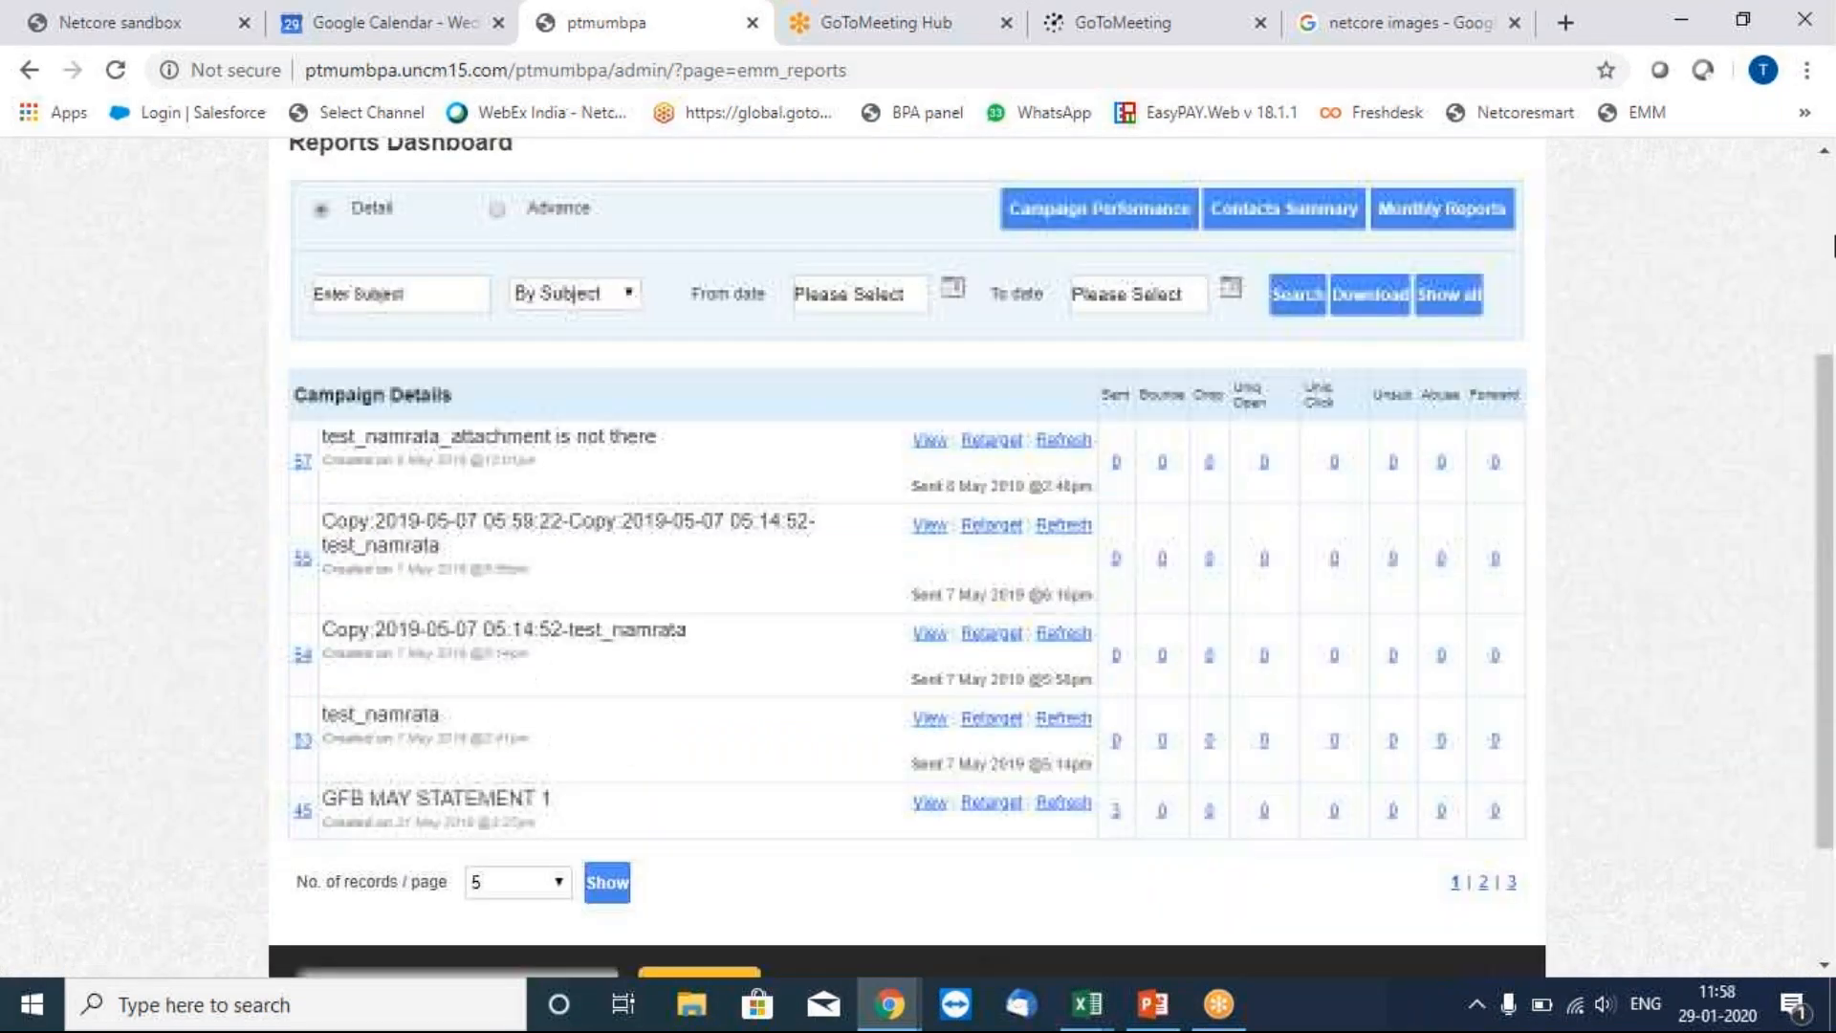
{"action": "scroll", "coordinate": [1832, 246], "scroll_direction": "up", "scroll_amount": 3}
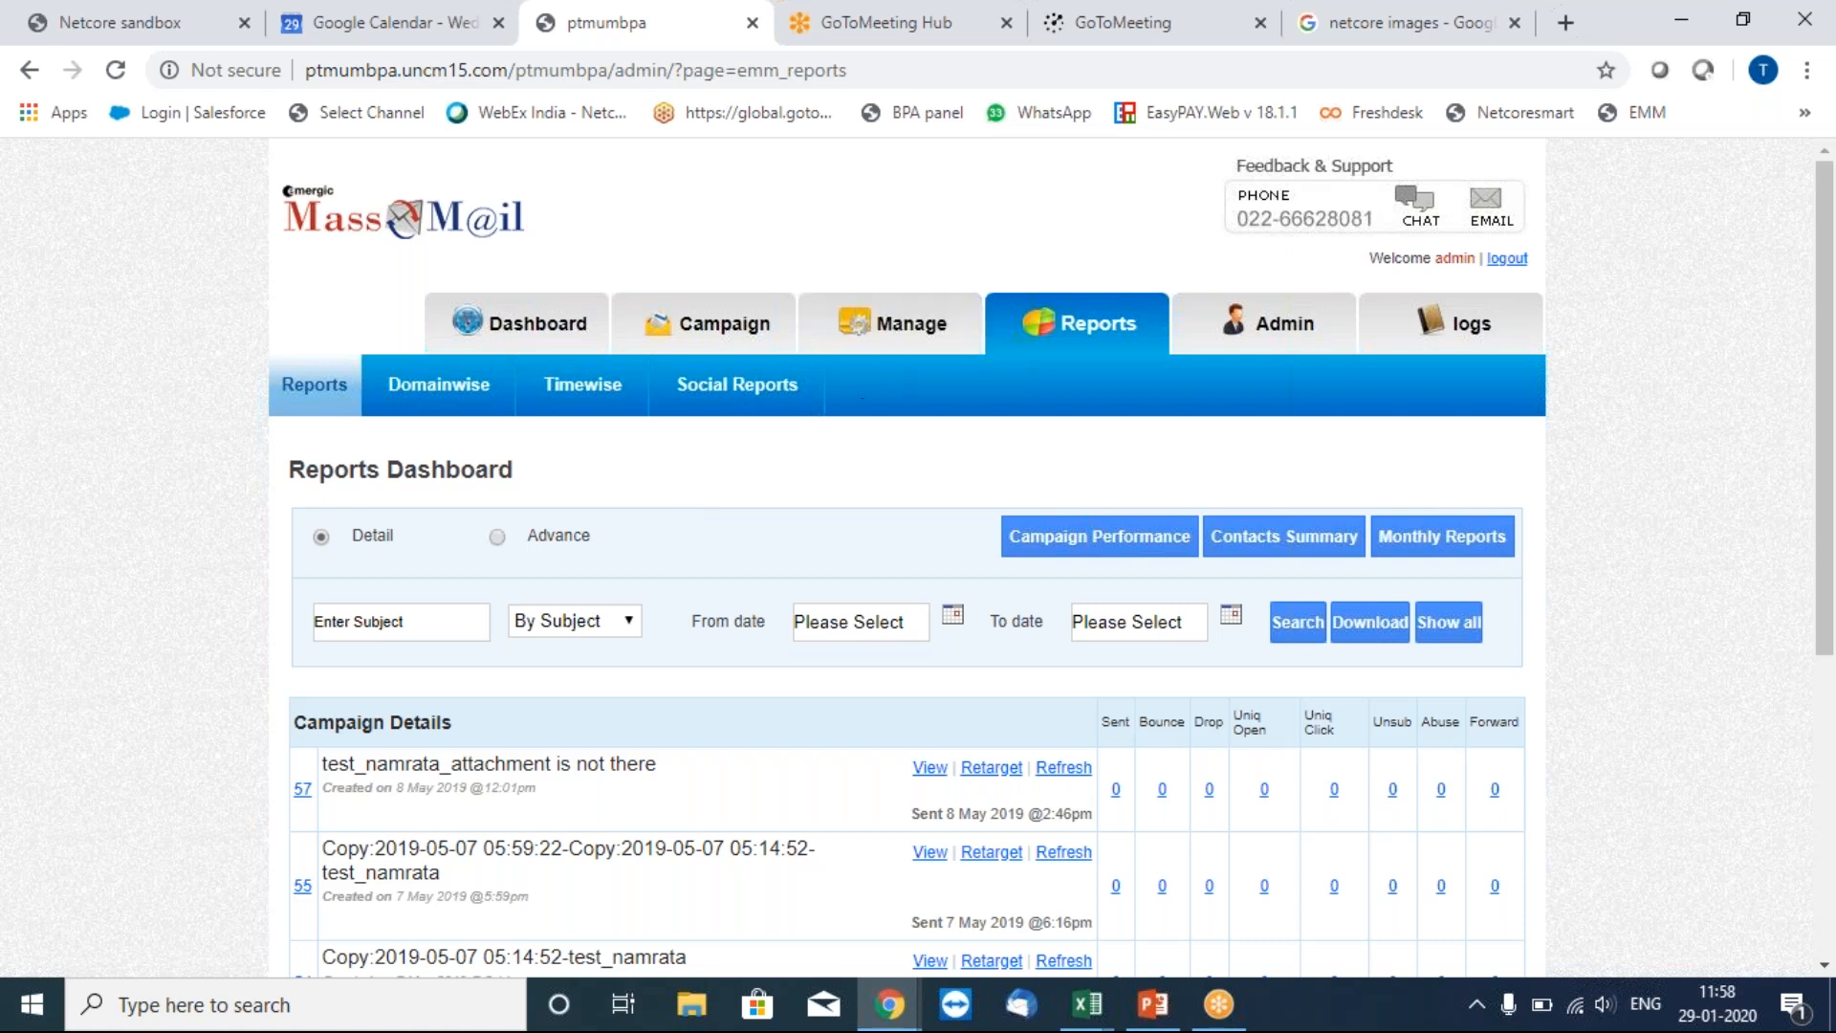
{"action": "left_click", "coordinate": [1474, 342]}
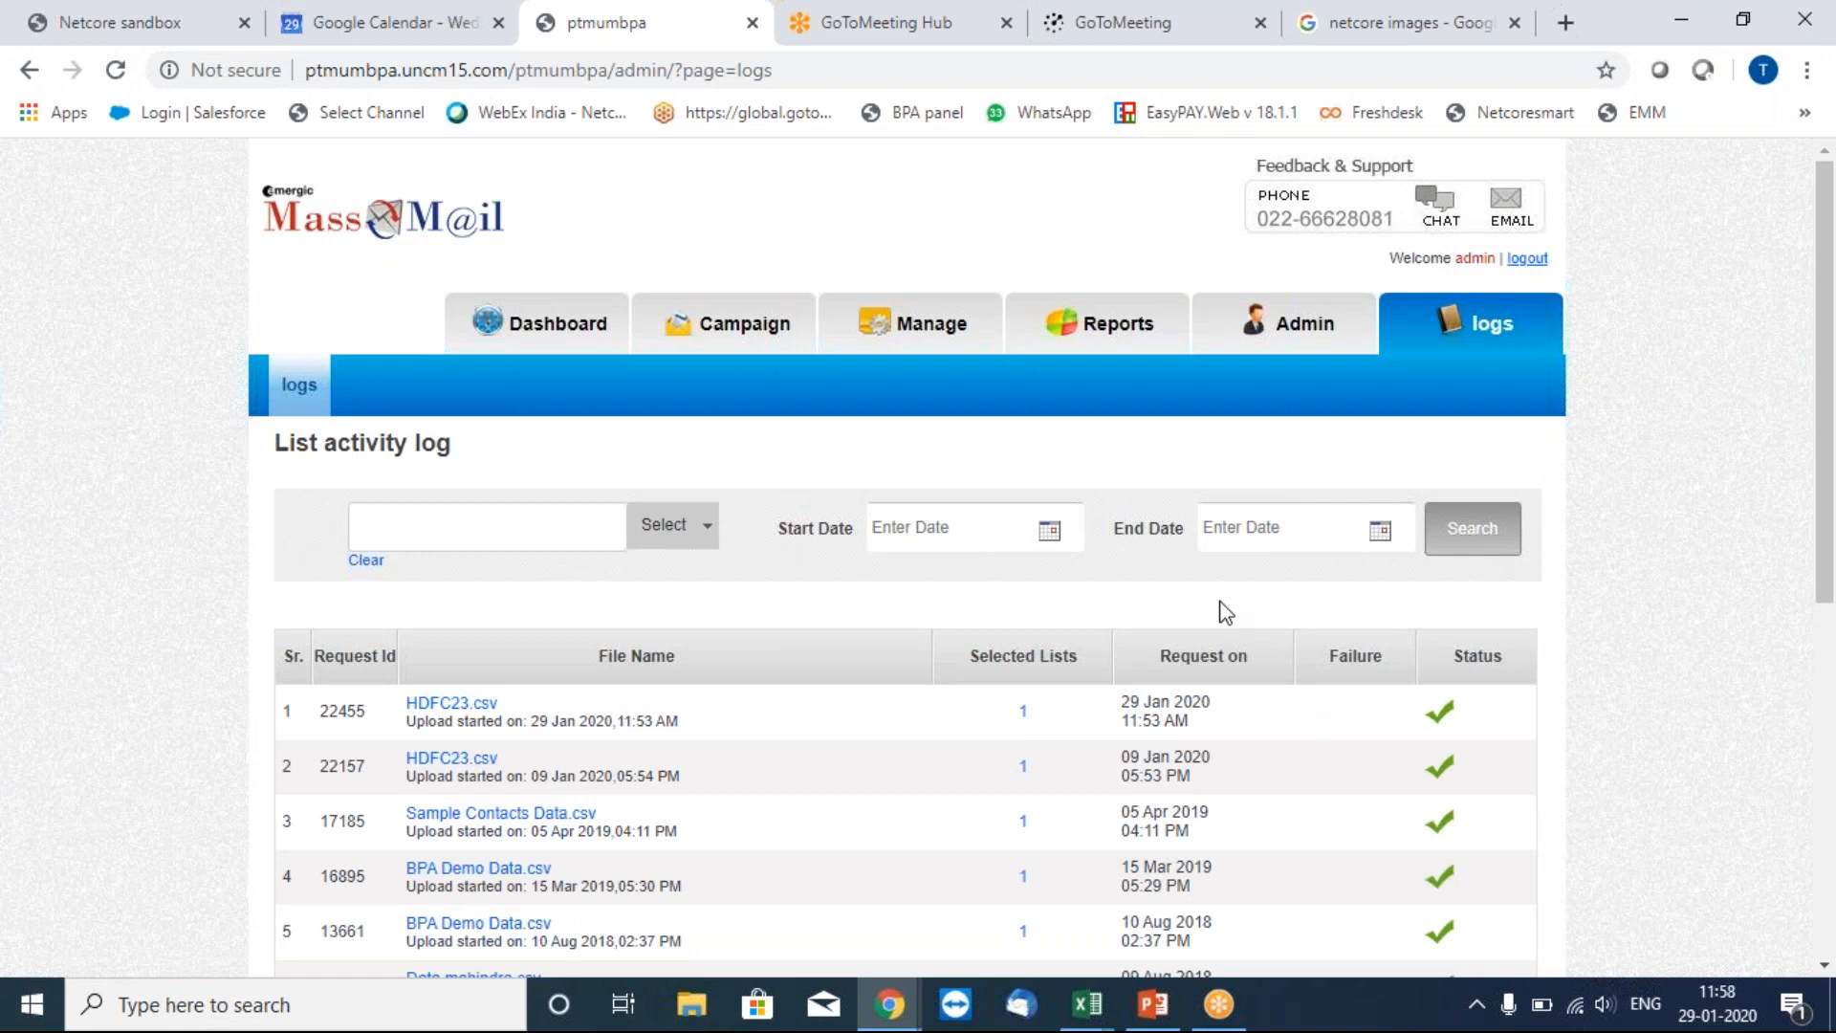
{"action": "left_click", "coordinate": [1306, 347]}
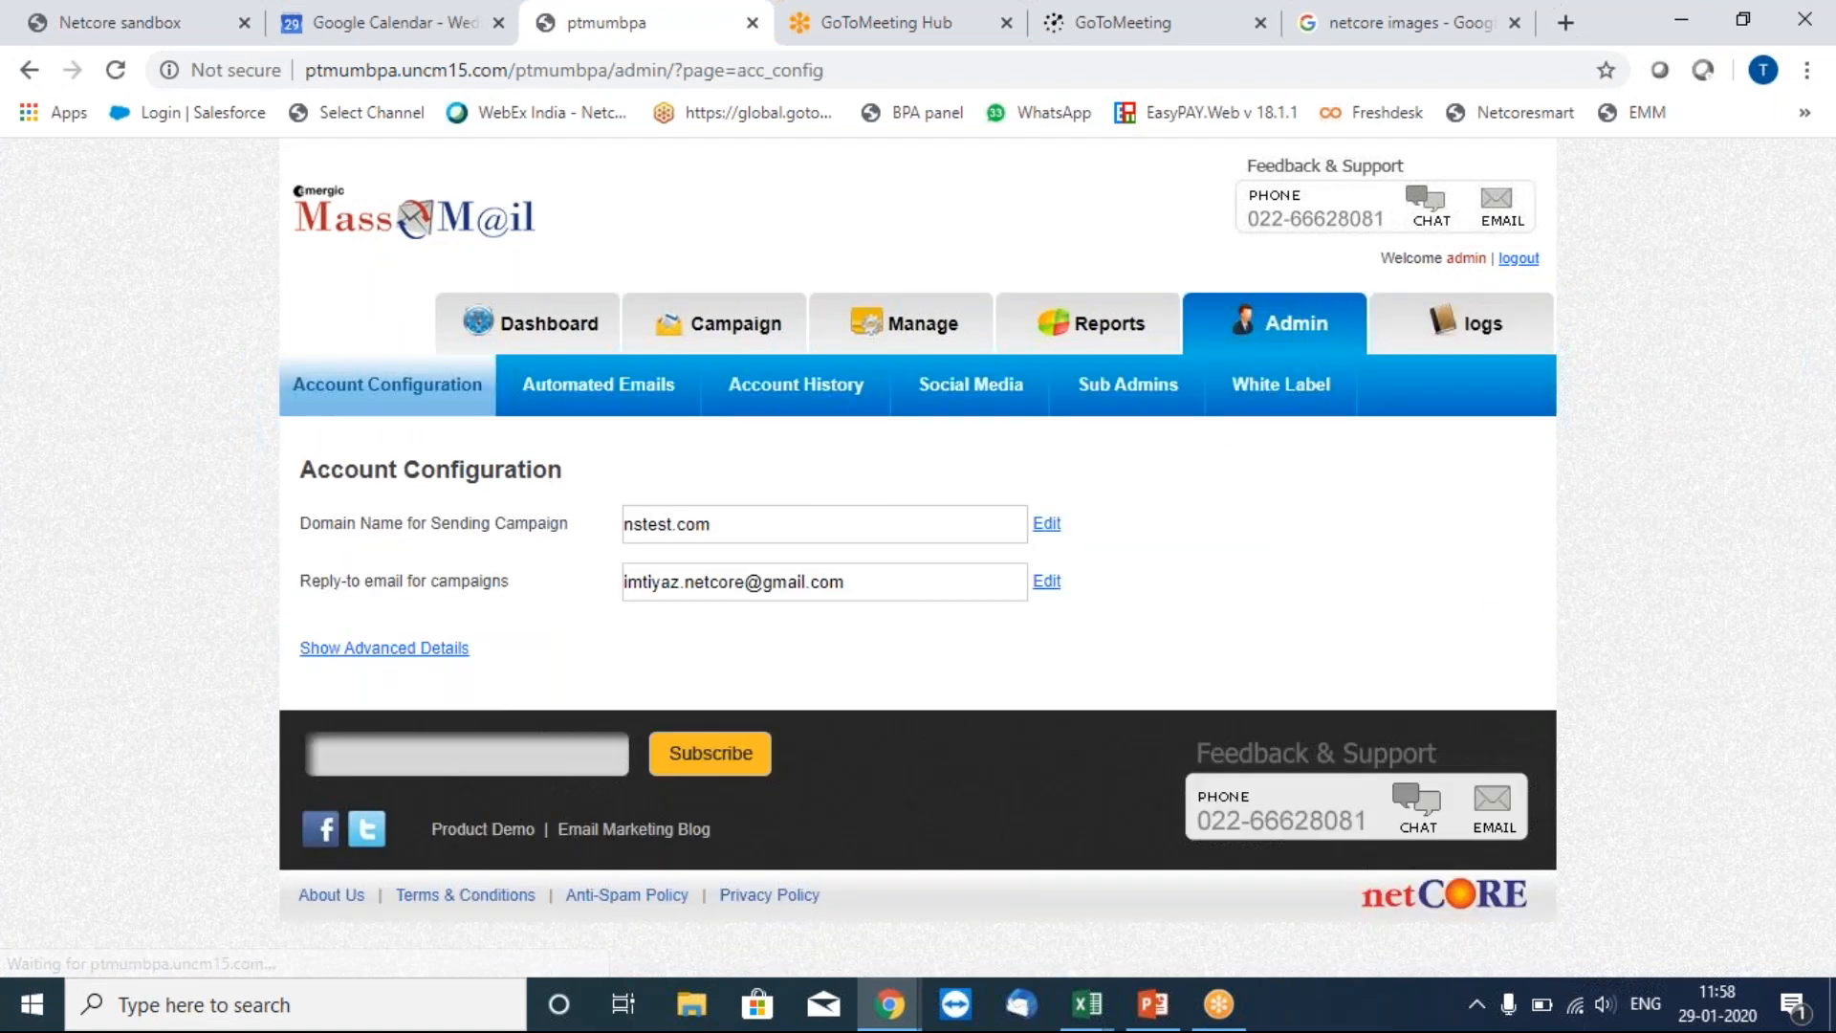
Expand Show Advanced Details and scroll through Birthday Alert, Priority Mailing and API Mode settings.
{"action": "left_click", "coordinate": [444, 650]}
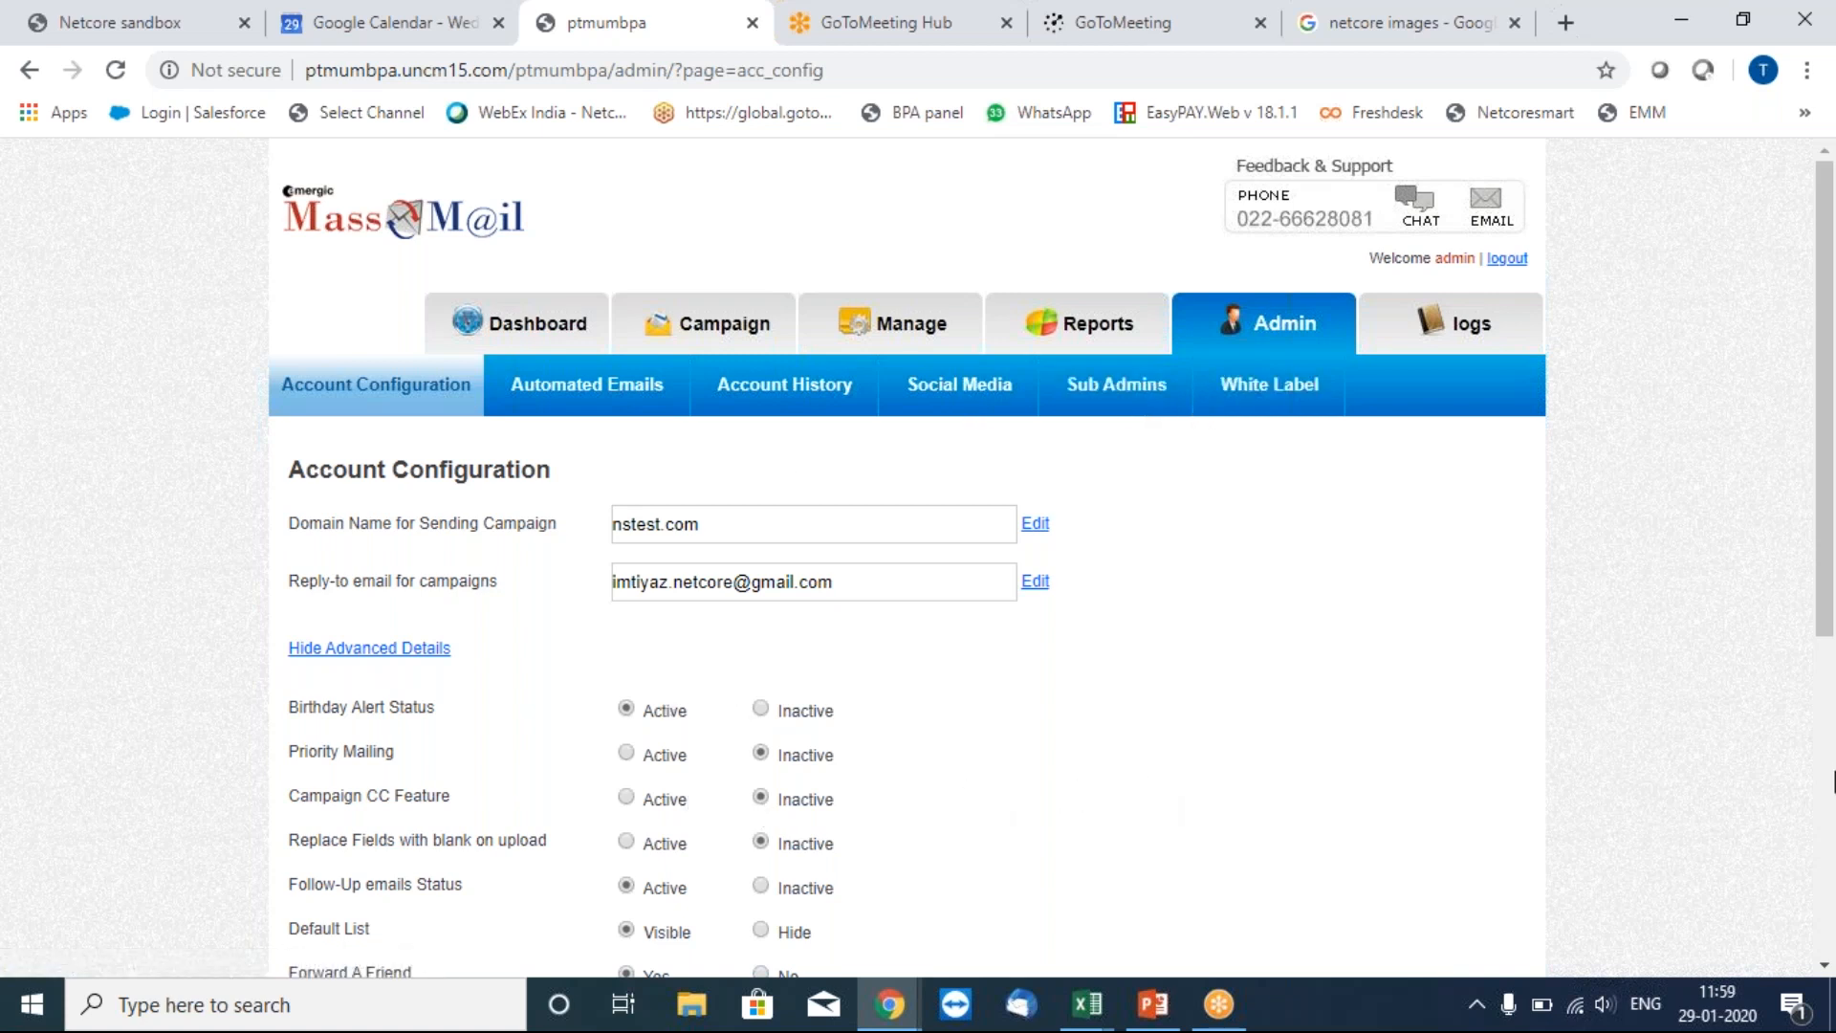
{"action": "scroll", "coordinate": [1833, 779], "scroll_direction": "down", "scroll_amount": 5}
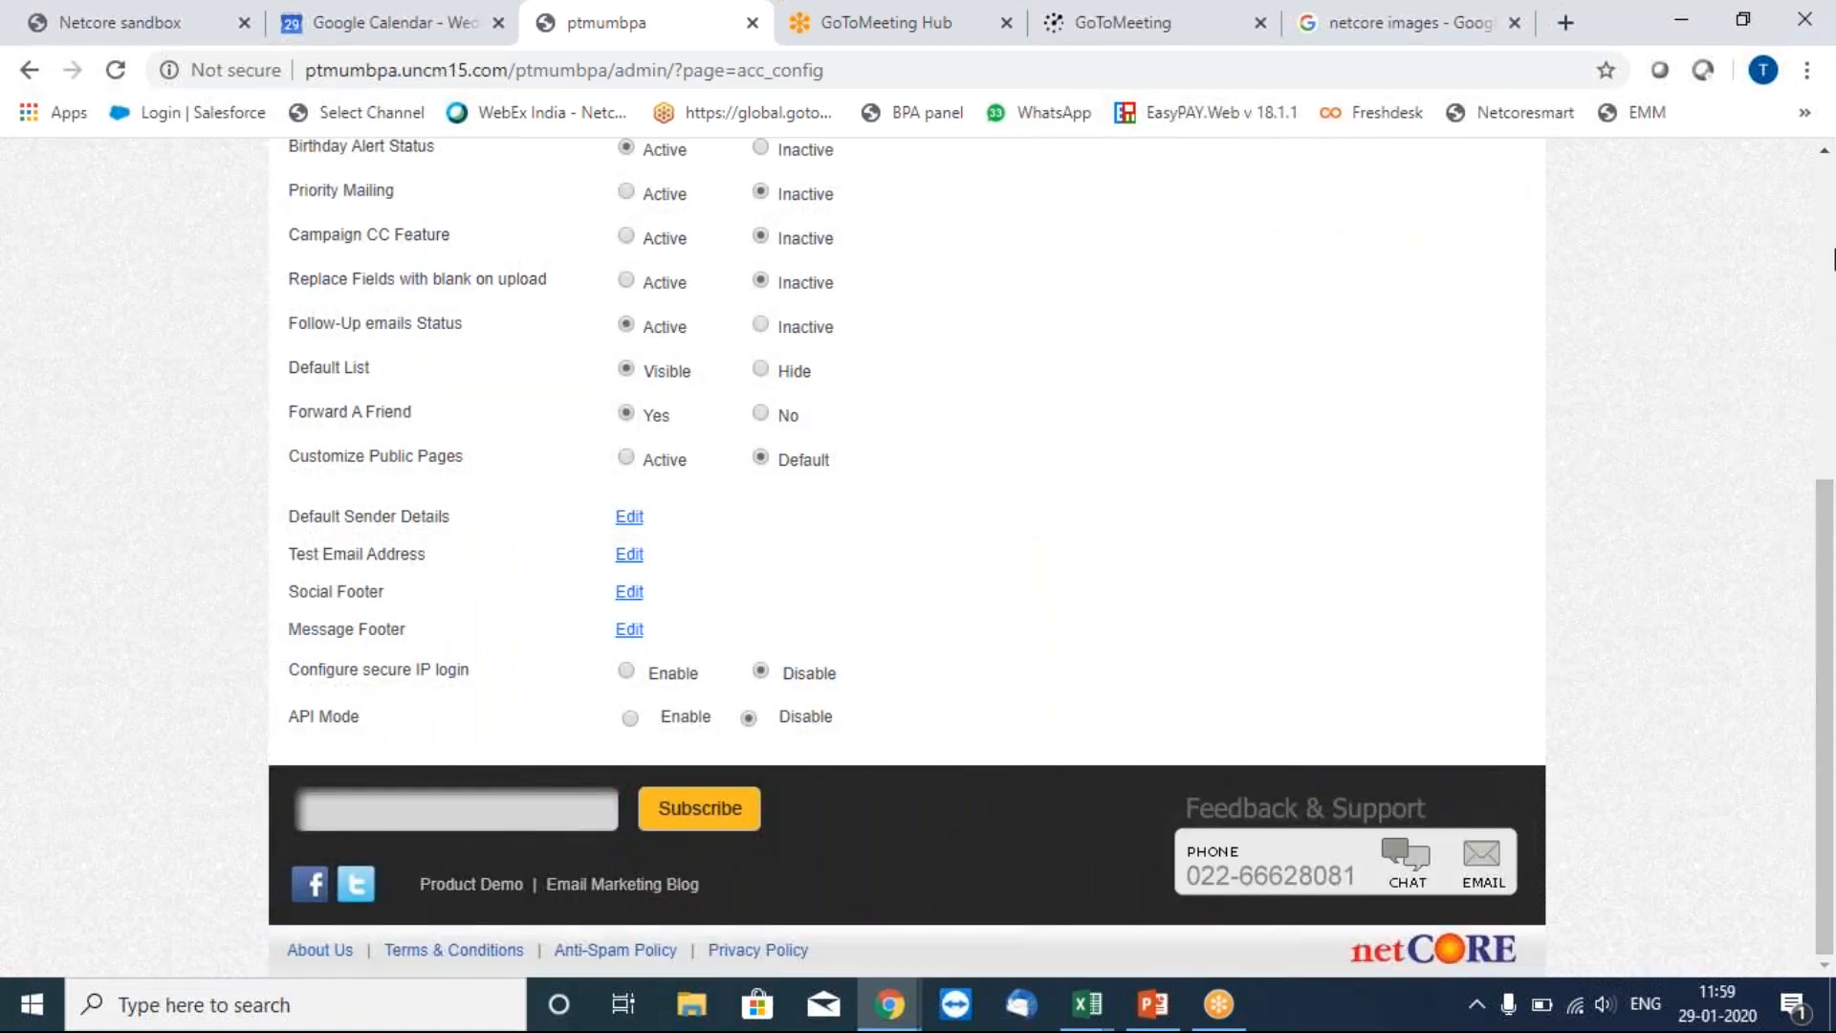
{"action": "scroll", "coordinate": [1829, 235], "scroll_direction": "up", "scroll_amount": 6}
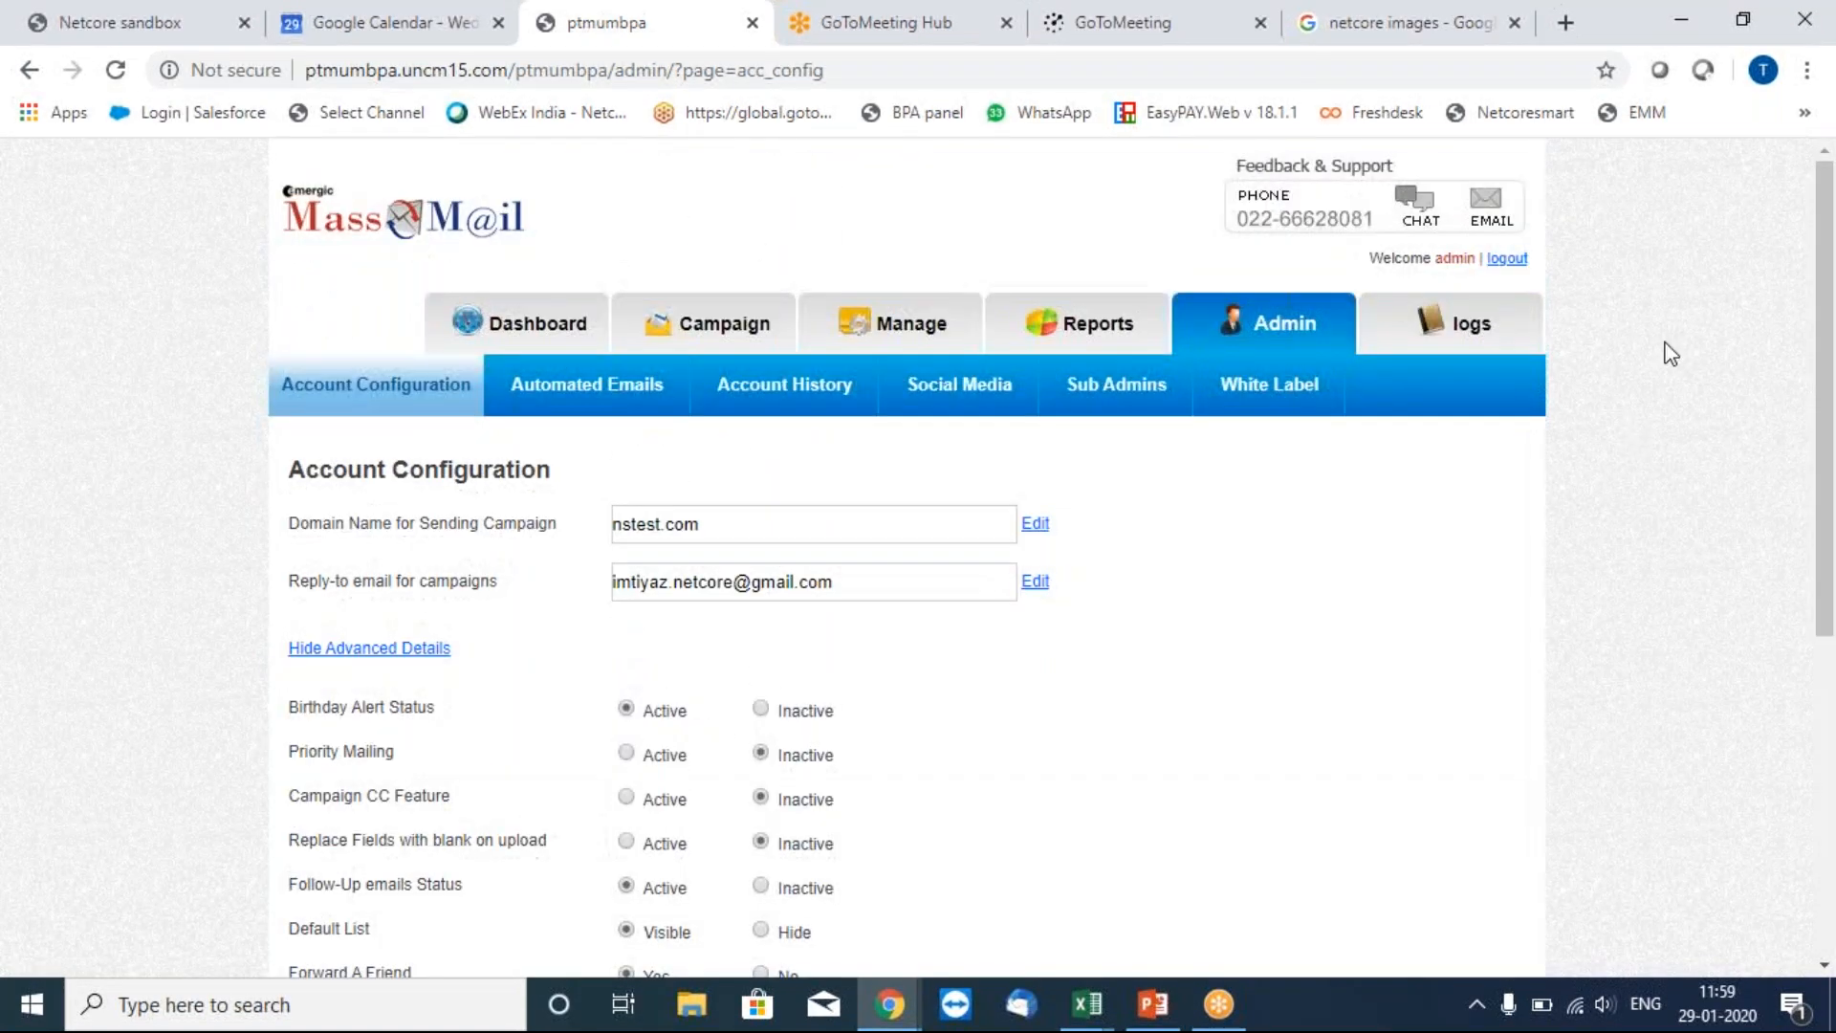